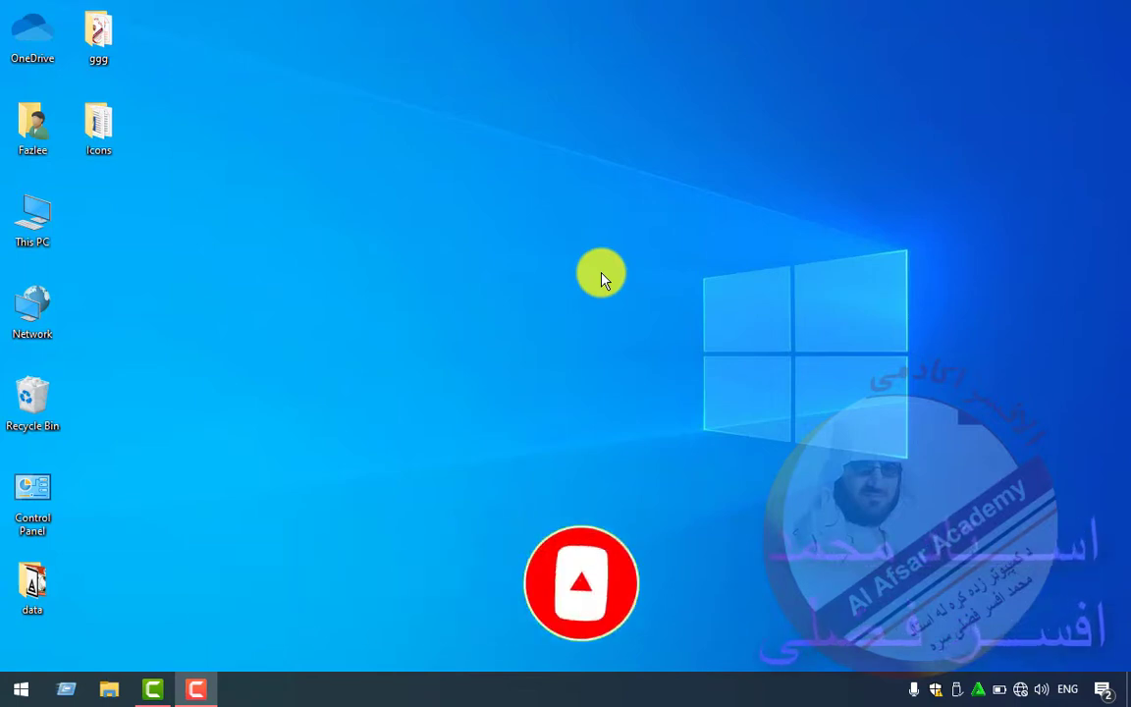
- Create a test desktop folder with the default New folder name, then delete it
{"action": "right_click", "coordinate": [602, 280]}
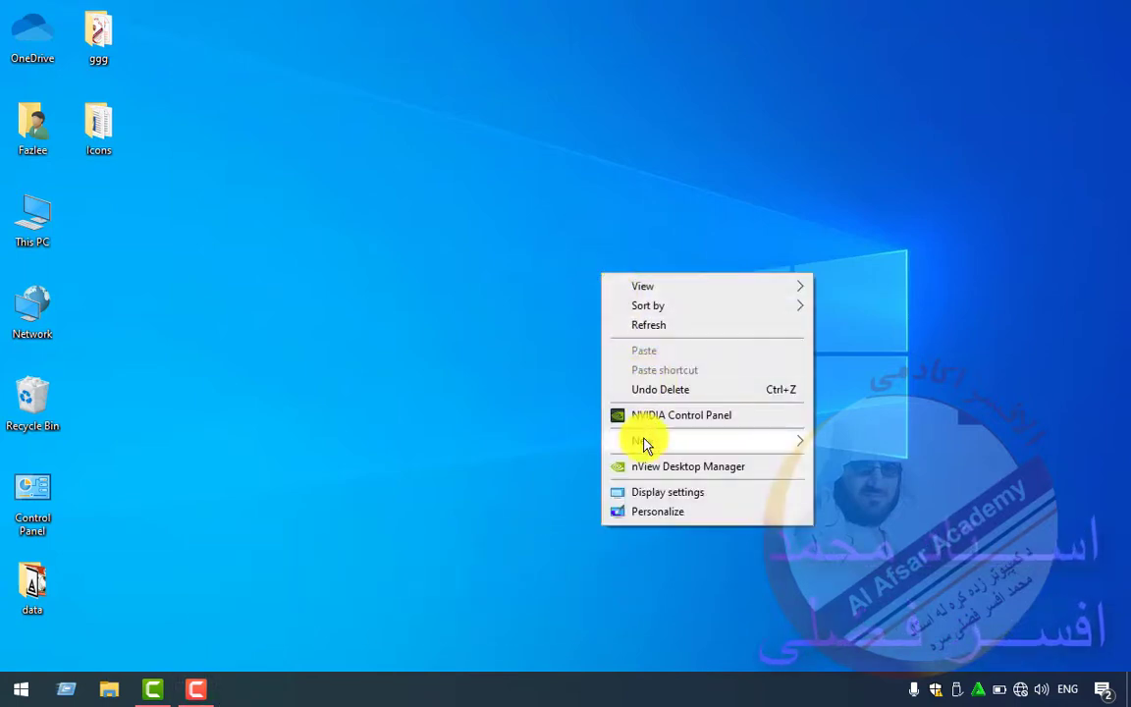
{"action": "mouse_move", "coordinate": [645, 444]}
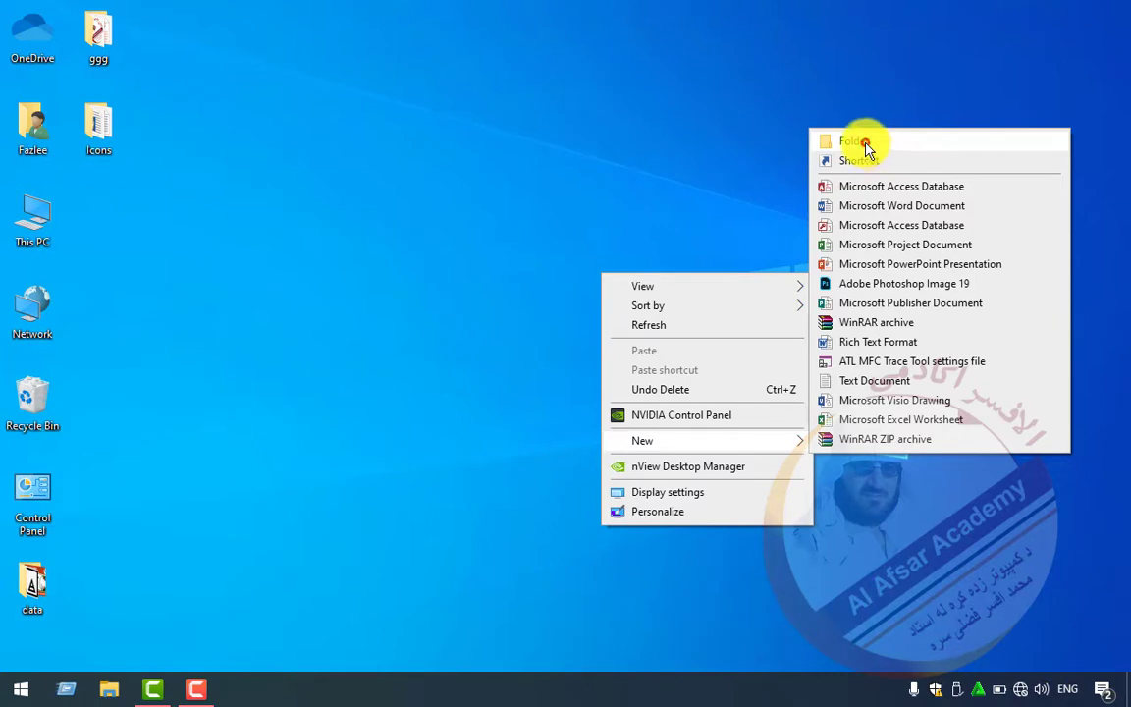
{"action": "left_click", "coordinate": [869, 148]}
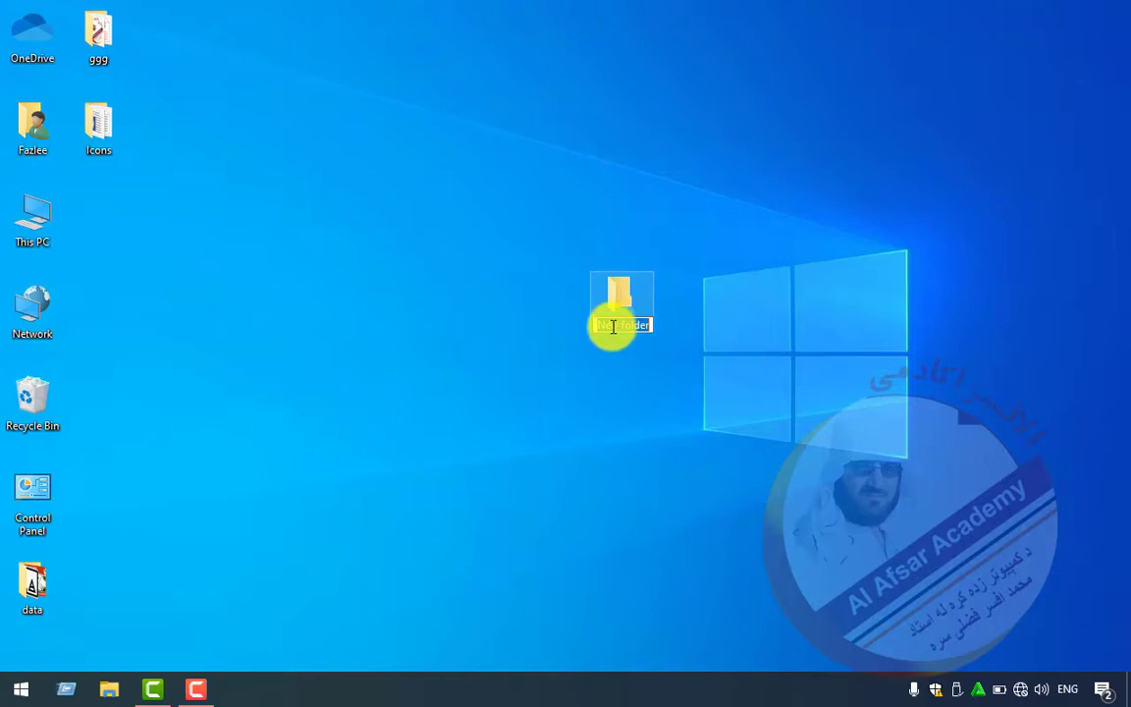
{"action": "left_click", "coordinate": [609, 307]}
{"action": "key", "text": "Delete"}
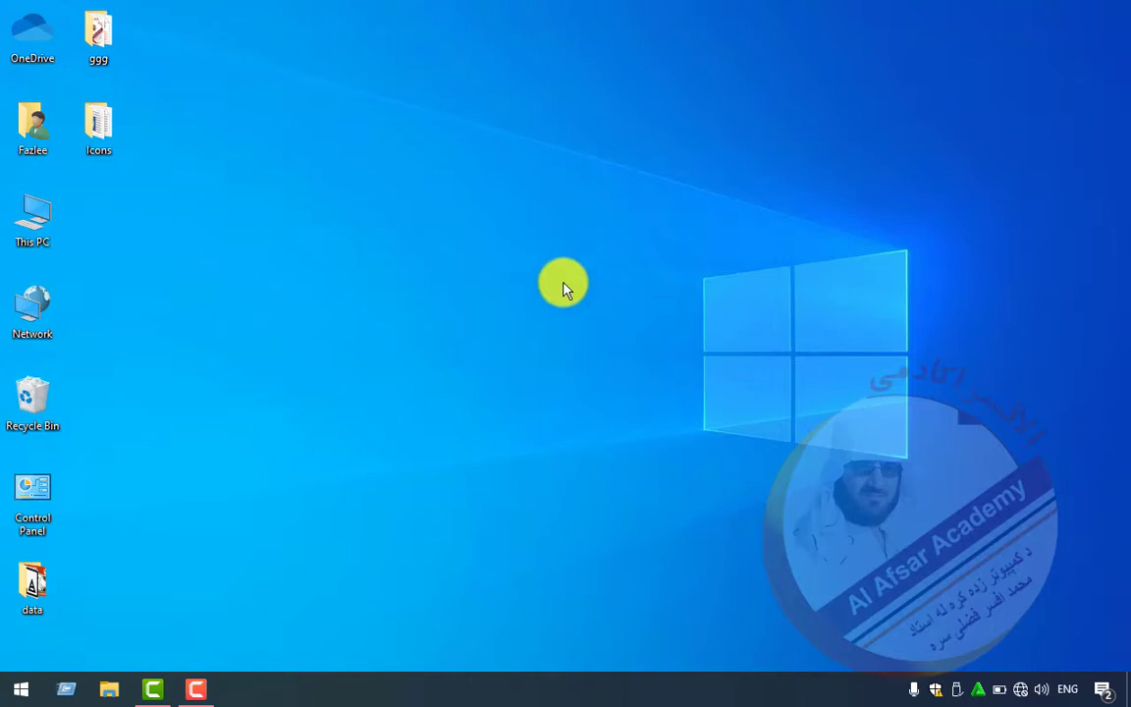
- Launch Registry Editor with the regedit command and shift its window slightly right
{"action": "key", "text": "super+r"}
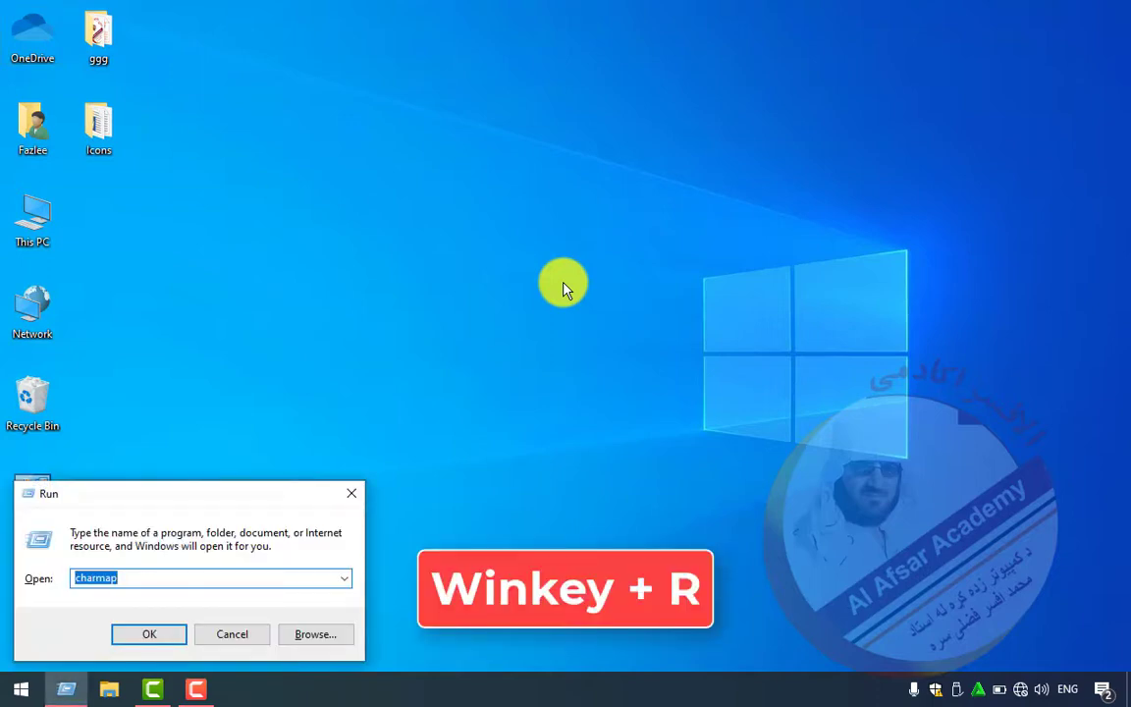
{"action": "type", "text": "regedit"}
{"action": "key", "text": "Return"}
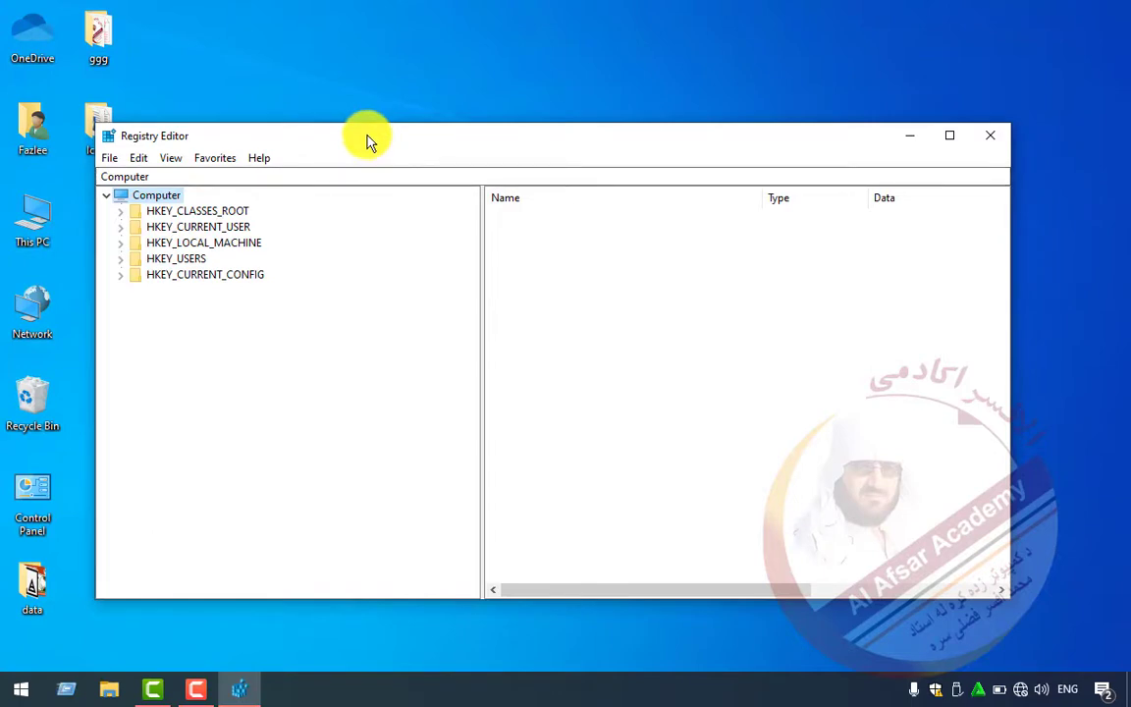
{"action": "left_click_drag", "start_coordinate": [366, 141], "coordinate": [398, 145]}
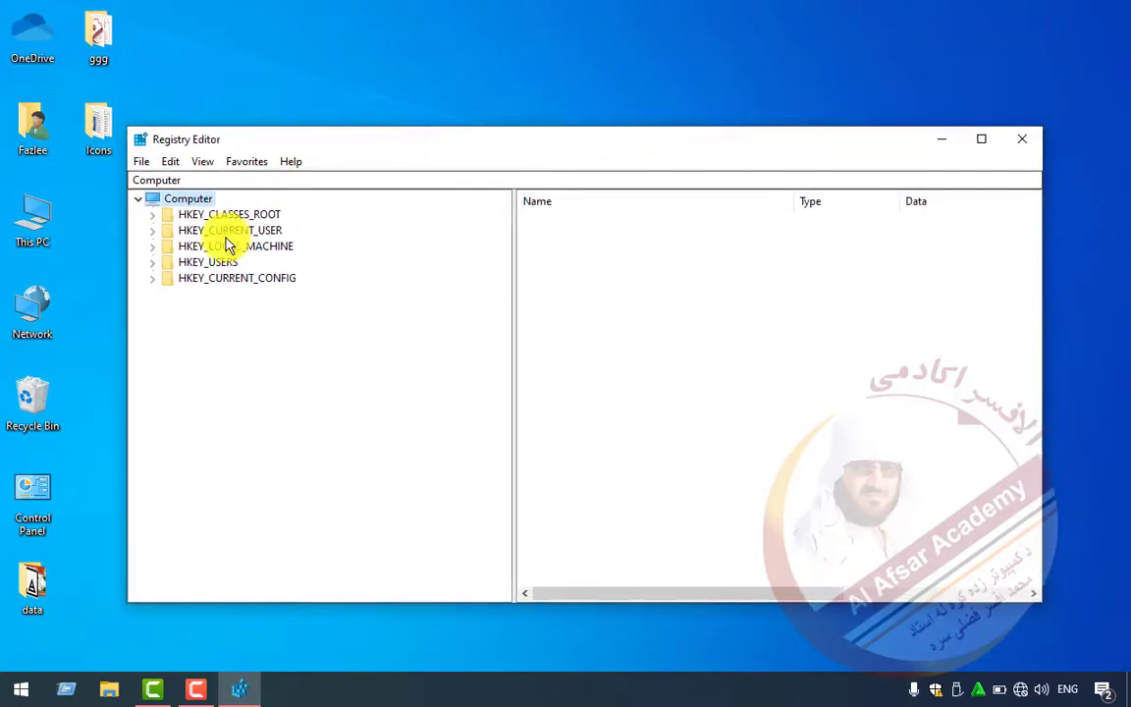
- Expand HKEY_CURRENT_USER and its Software key
{"action": "left_click", "coordinate": [185, 229]}
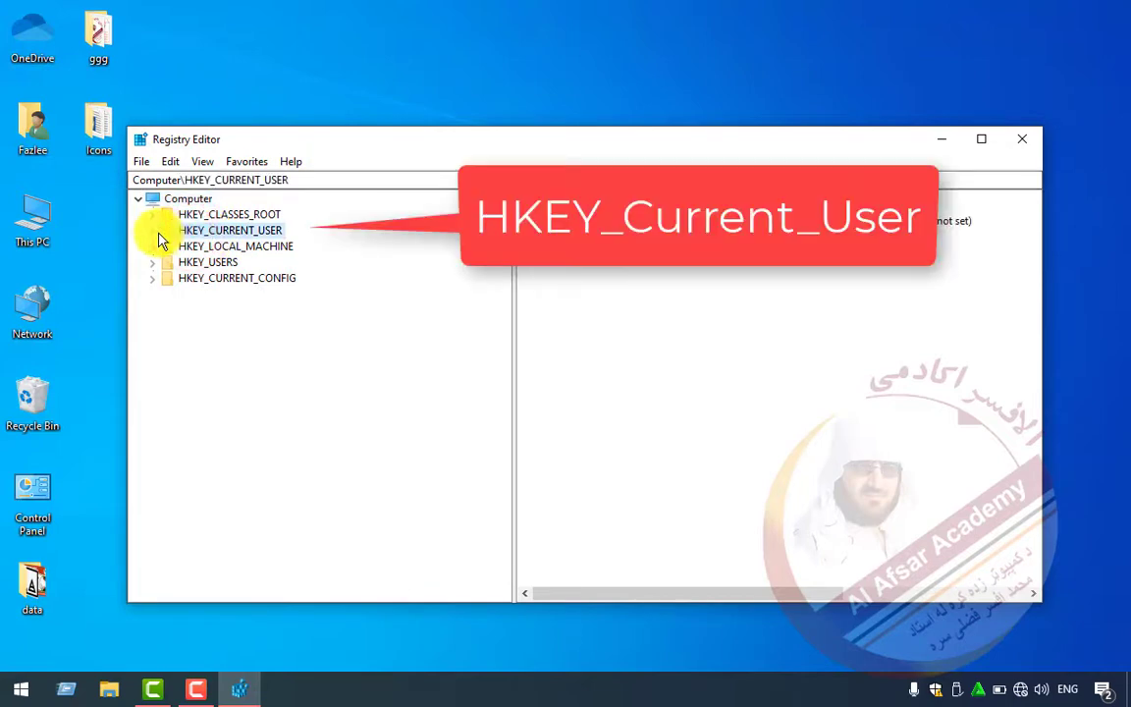
{"action": "left_click", "coordinate": [152, 232]}
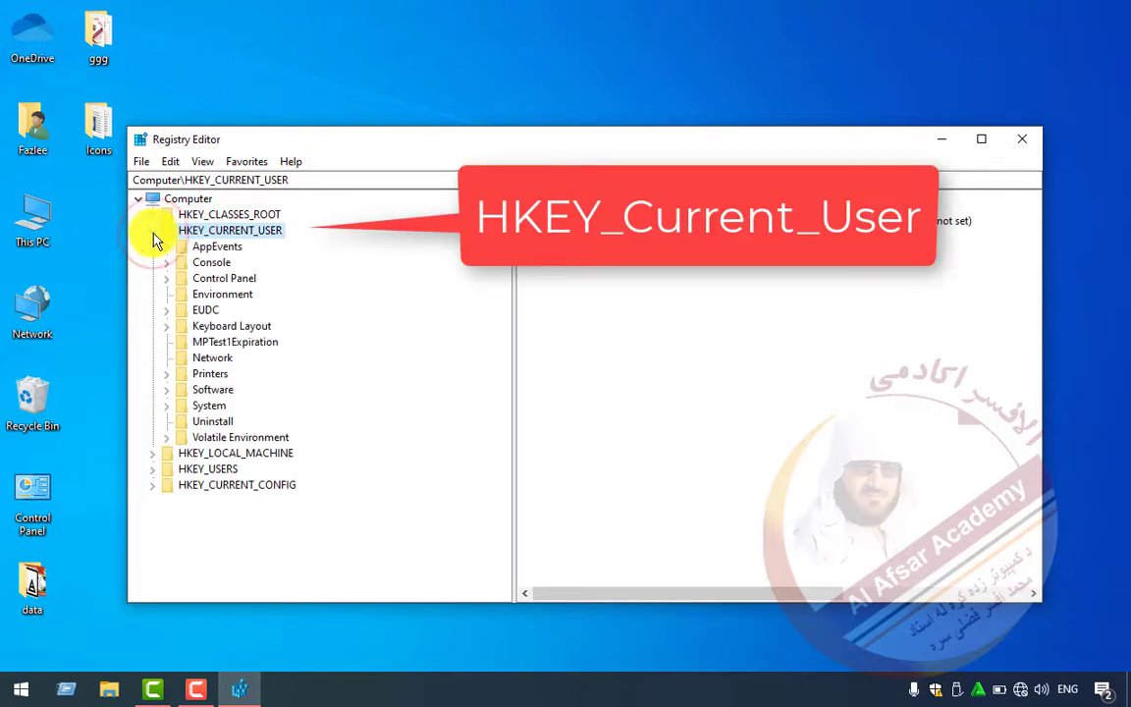
{"action": "left_click", "coordinate": [202, 391]}
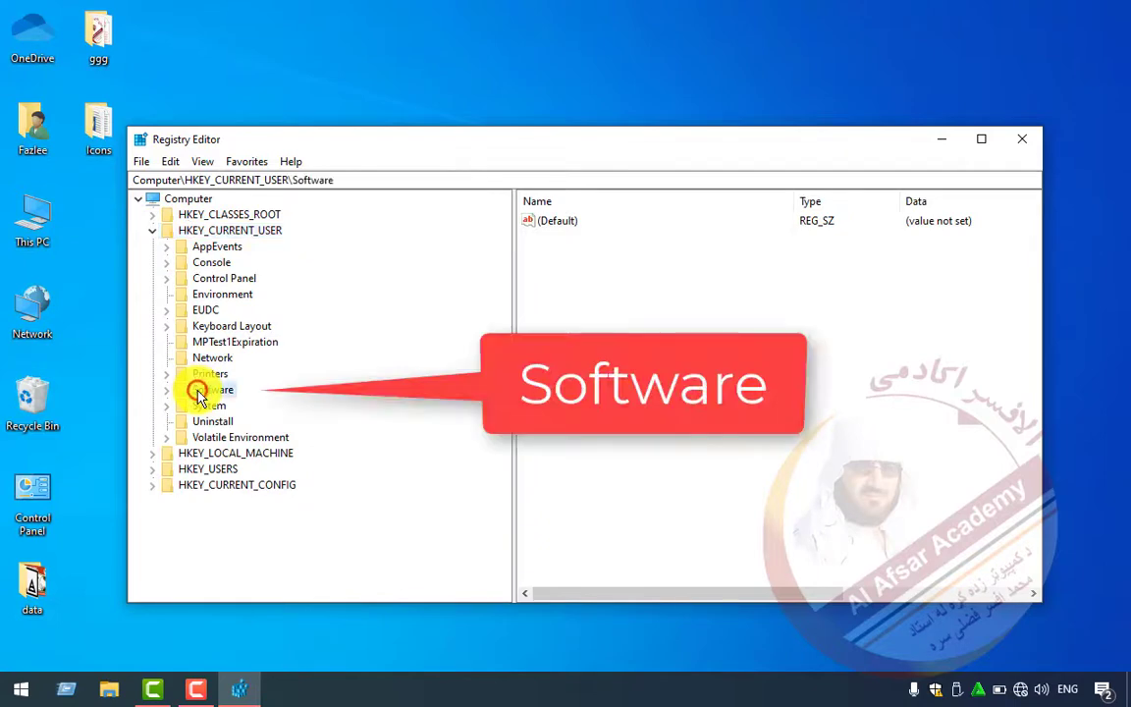
{"action": "left_click", "coordinate": [168, 392]}
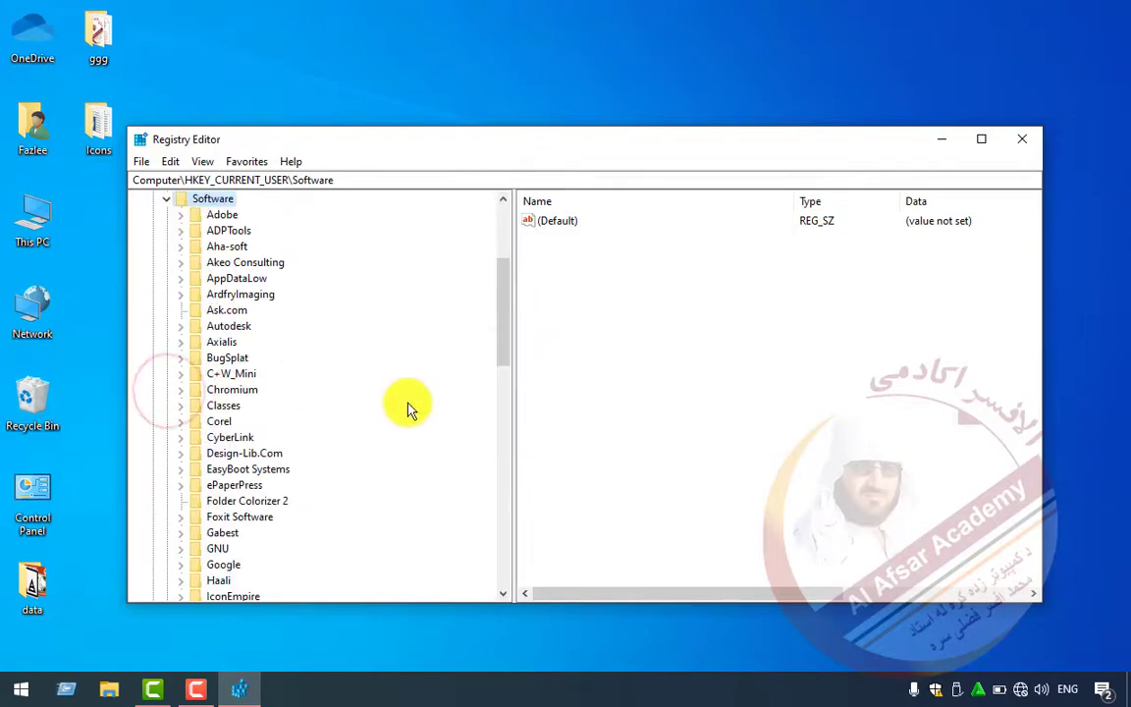
{"action": "left_click_drag", "start_coordinate": [502, 321], "coordinate": [502, 429]}
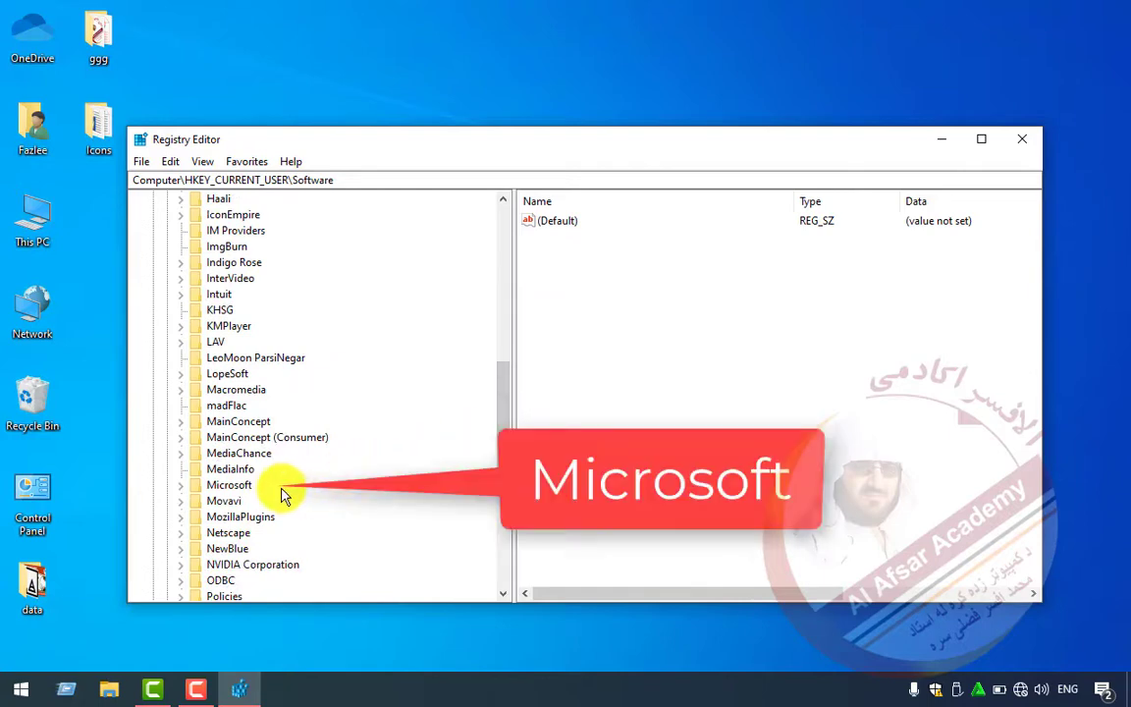
- Expand Software's Microsoft key, then select and expand its Windows subkey
{"action": "left_click", "coordinate": [214, 486]}
{"action": "left_click", "coordinate": [180, 486]}
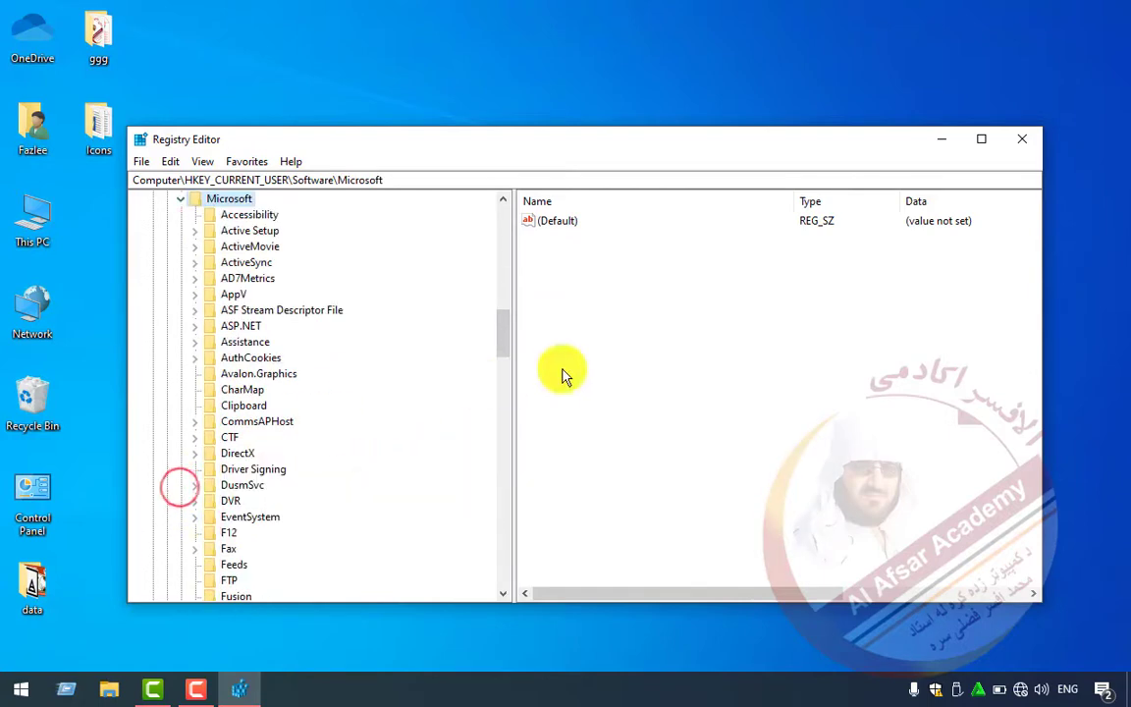
{"action": "left_click", "coordinate": [503, 341]}
{"action": "left_click_drag", "start_coordinate": [503, 341], "coordinate": [506, 514]}
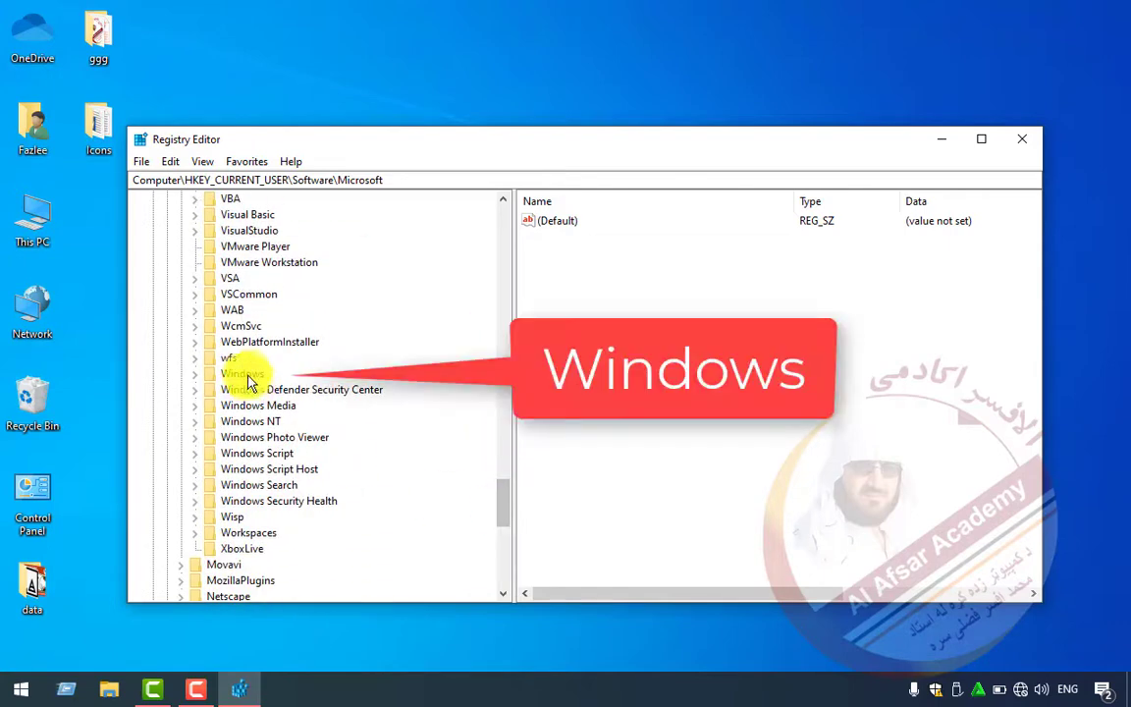
{"action": "left_click", "coordinate": [211, 374]}
{"action": "left_click", "coordinate": [194, 374]}
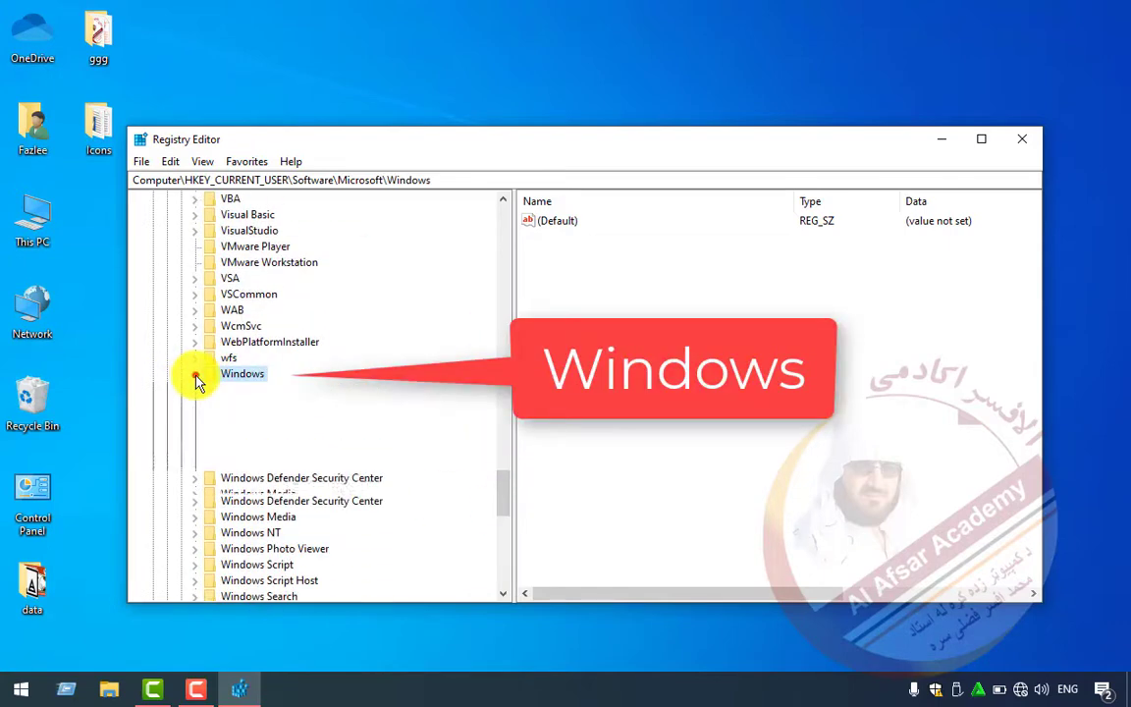
- Expand Windows\CurrentVersion, open the Explorer key, and maximize the Registry Editor window
{"action": "left_click", "coordinate": [235, 405]}
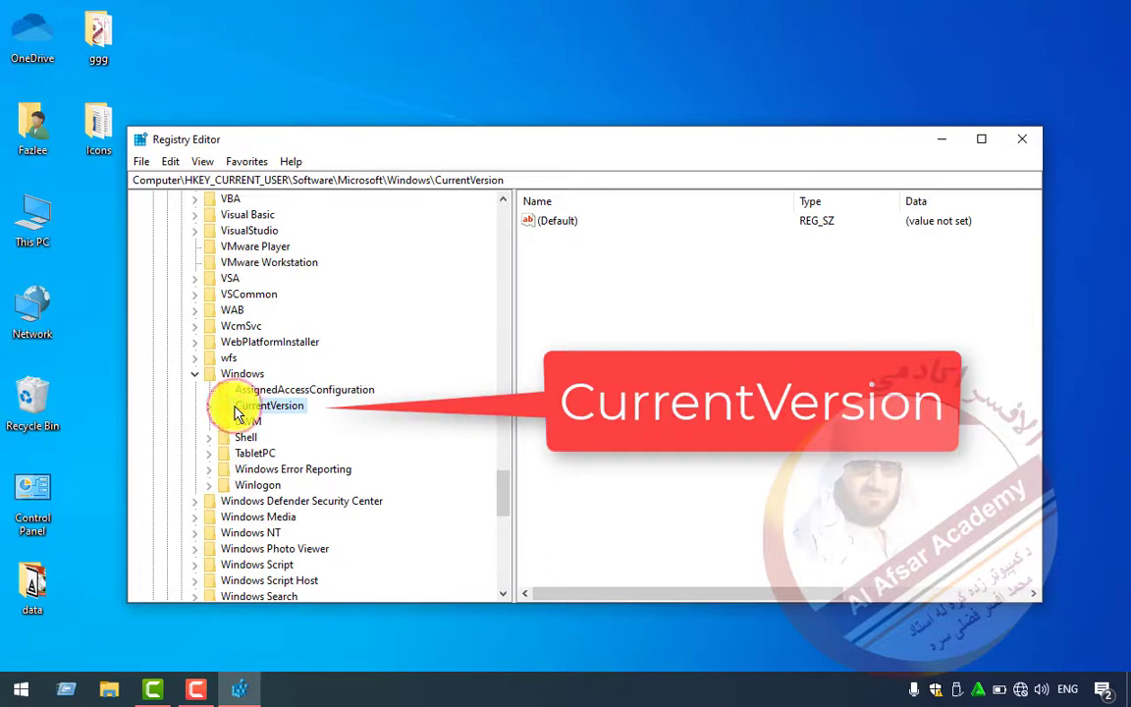
{"action": "left_click", "coordinate": [208, 407]}
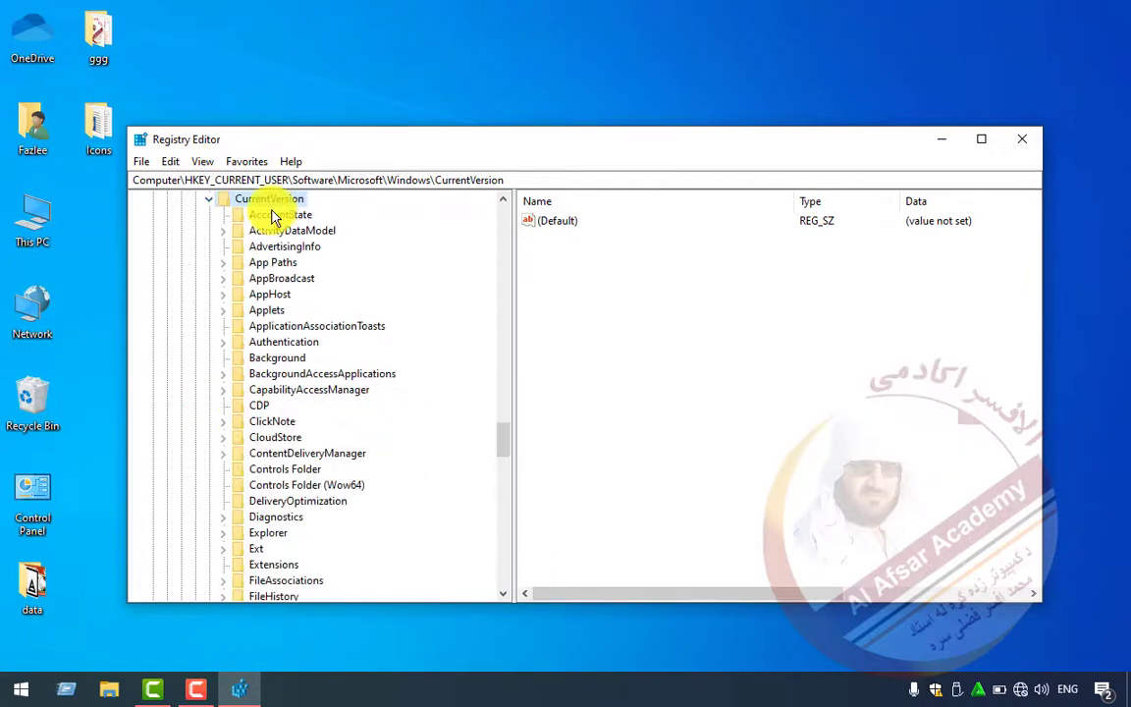
{"action": "left_click", "coordinate": [261, 534]}
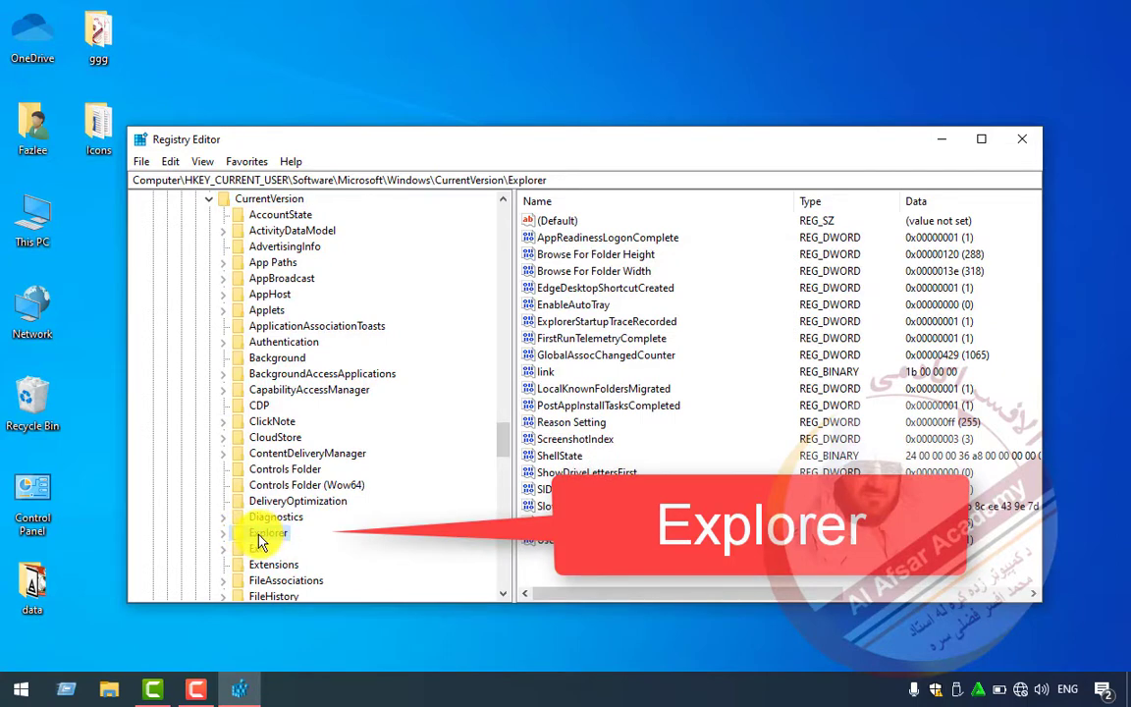
{"action": "left_click", "coordinate": [224, 535]}
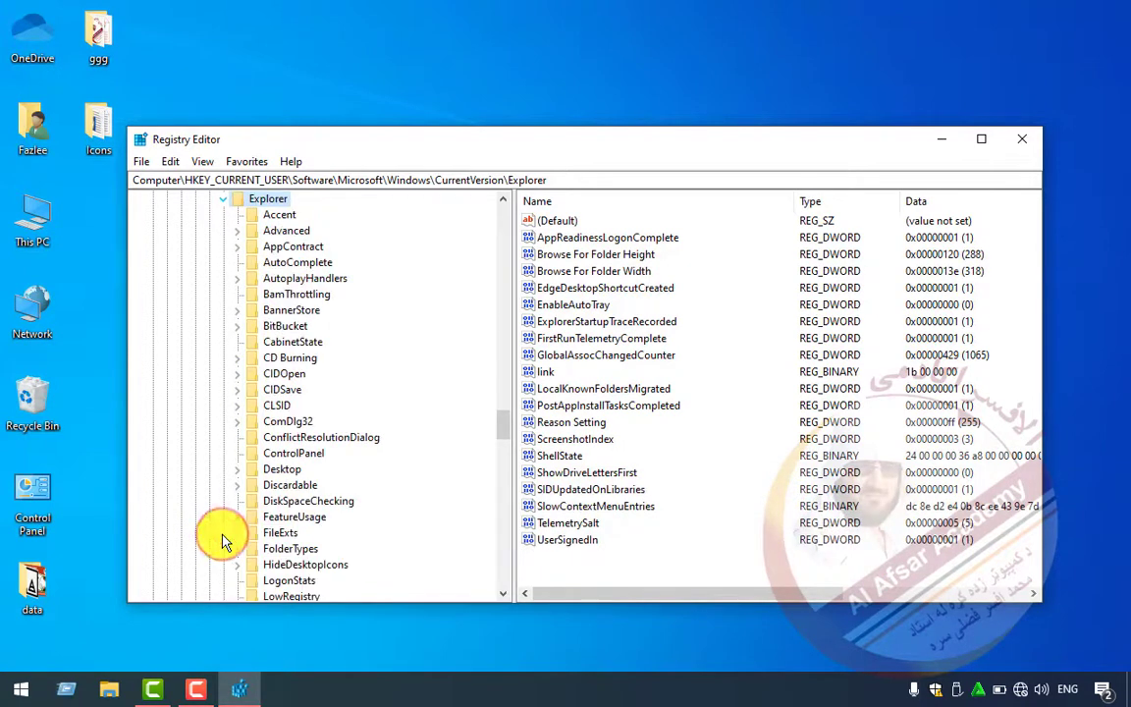
{"action": "double_click", "coordinate": [355, 146]}
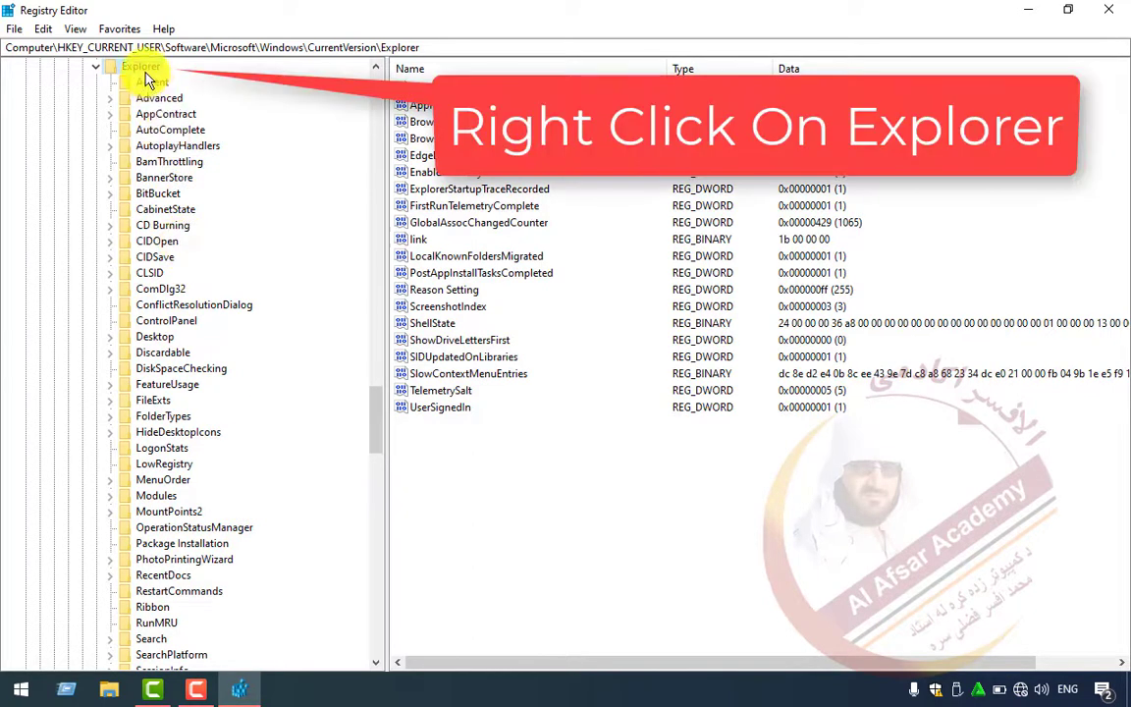
- Create a key named NamingTemplates under Explorer using New > Key
{"action": "right_click", "coordinate": [143, 70]}
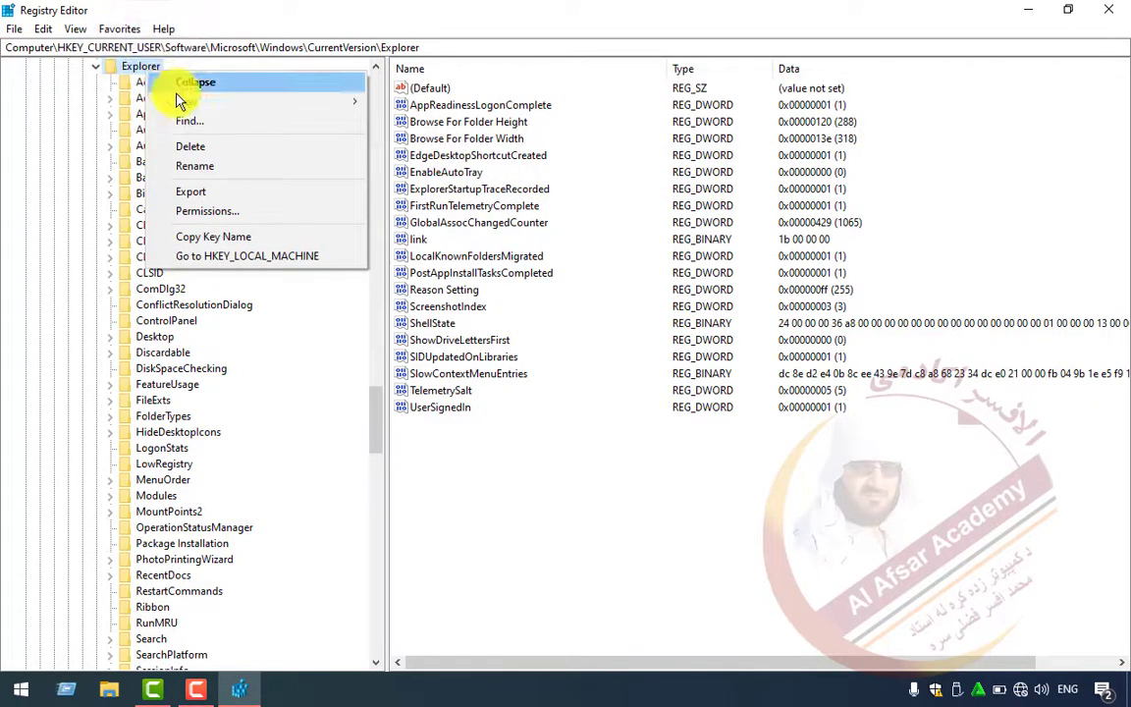
{"action": "mouse_move", "coordinate": [183, 103]}
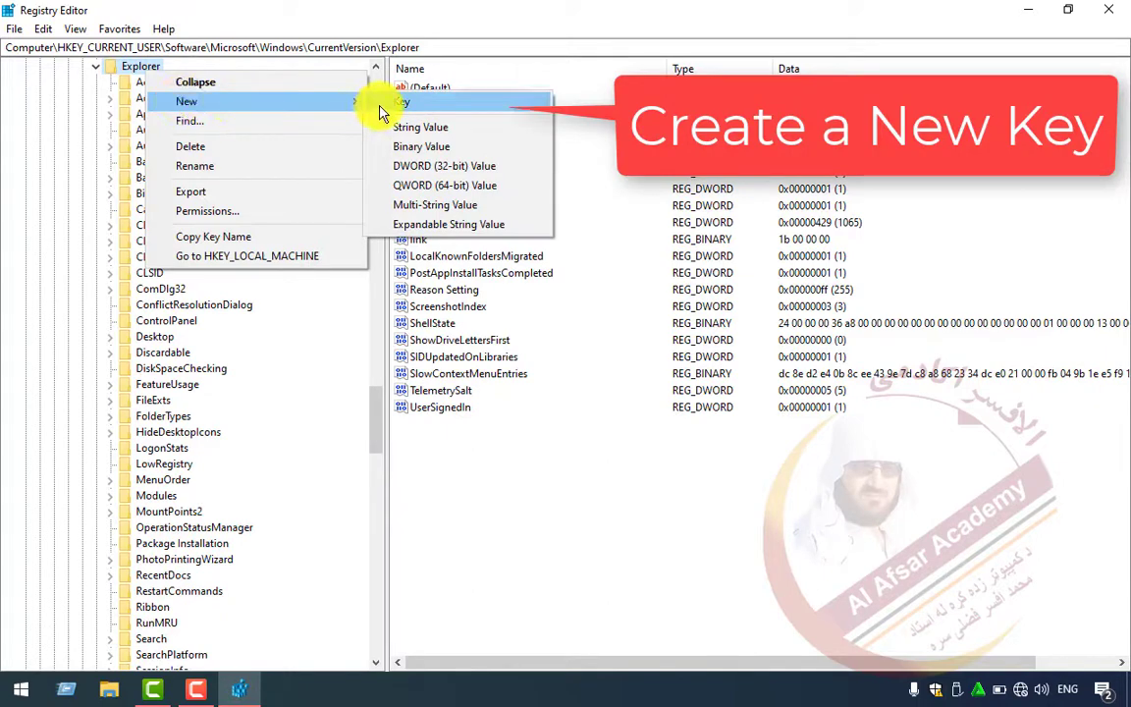
{"action": "left_click", "coordinate": [381, 108]}
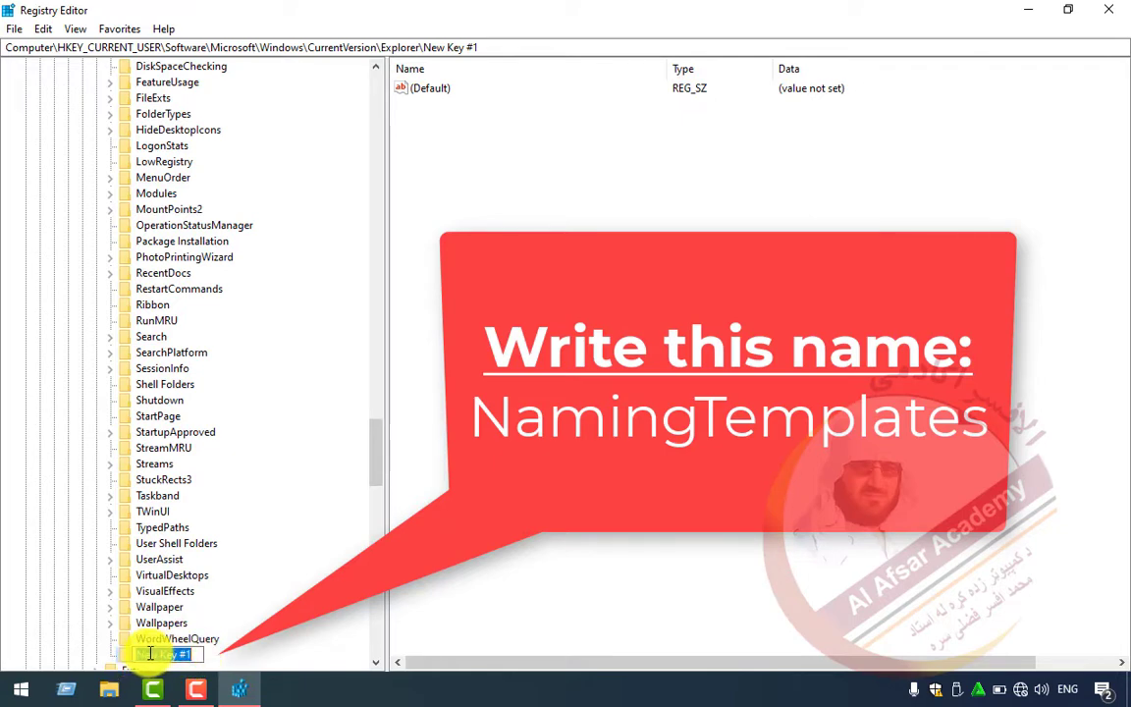
{"action": "type", "text": "NamingT"}
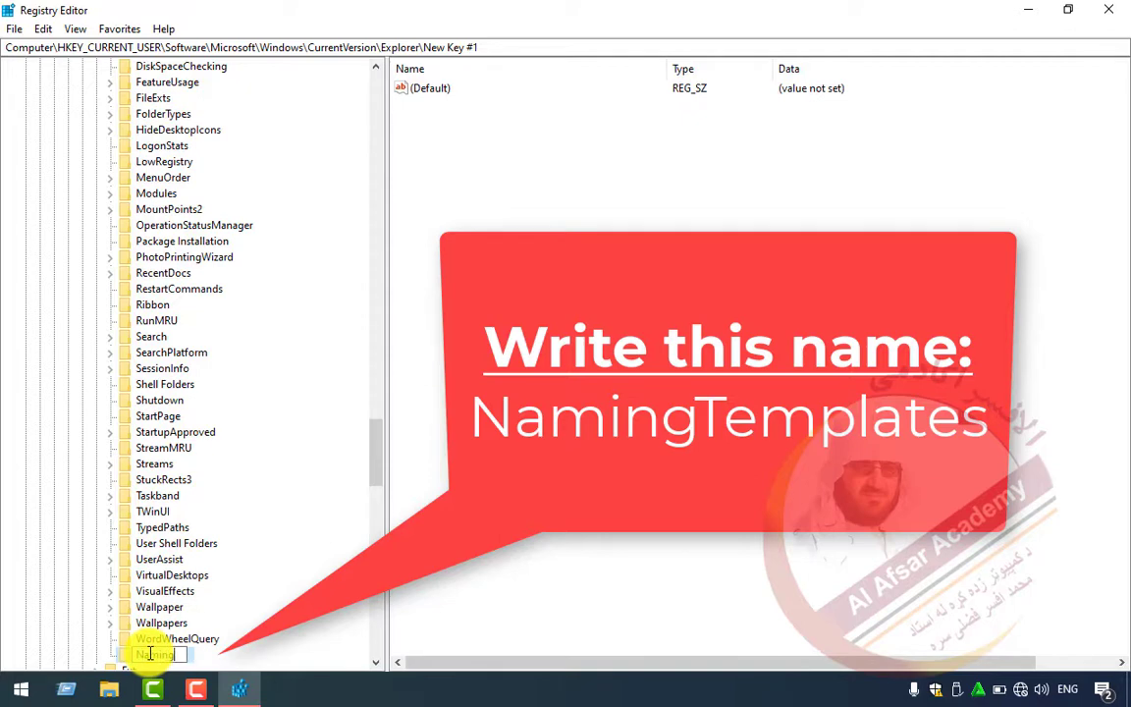
{"action": "type", "text": "emplates"}
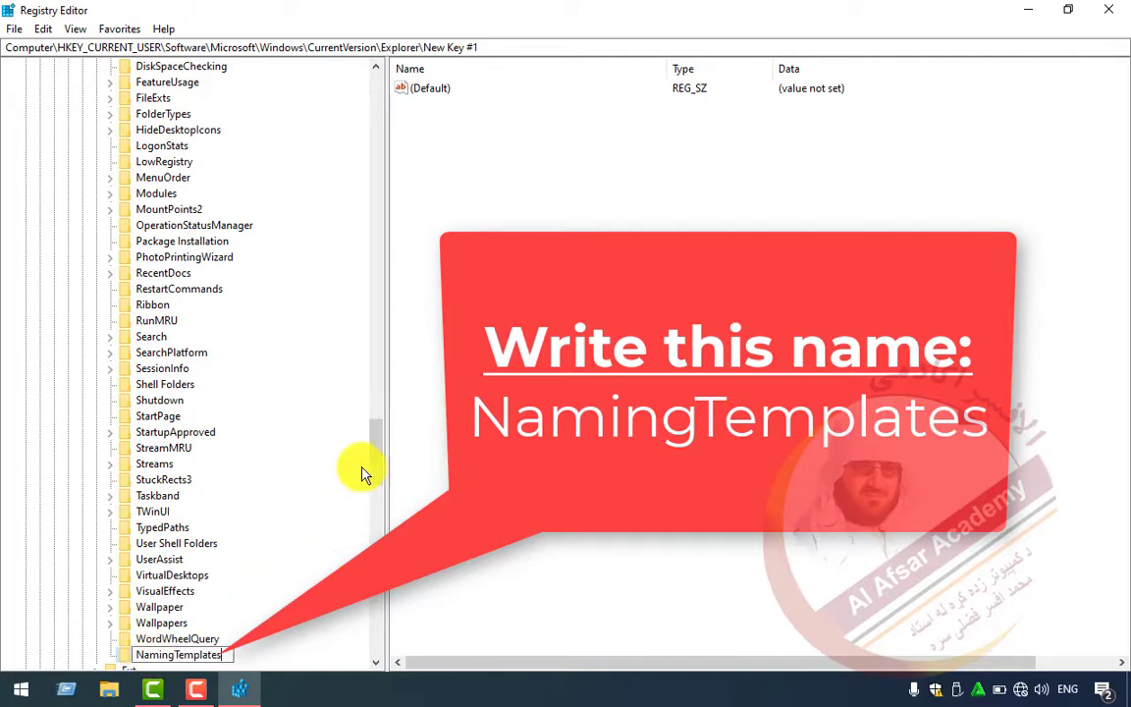
{"action": "scroll", "coordinate": [377, 465], "scroll_direction": "down", "scroll_amount": 7}
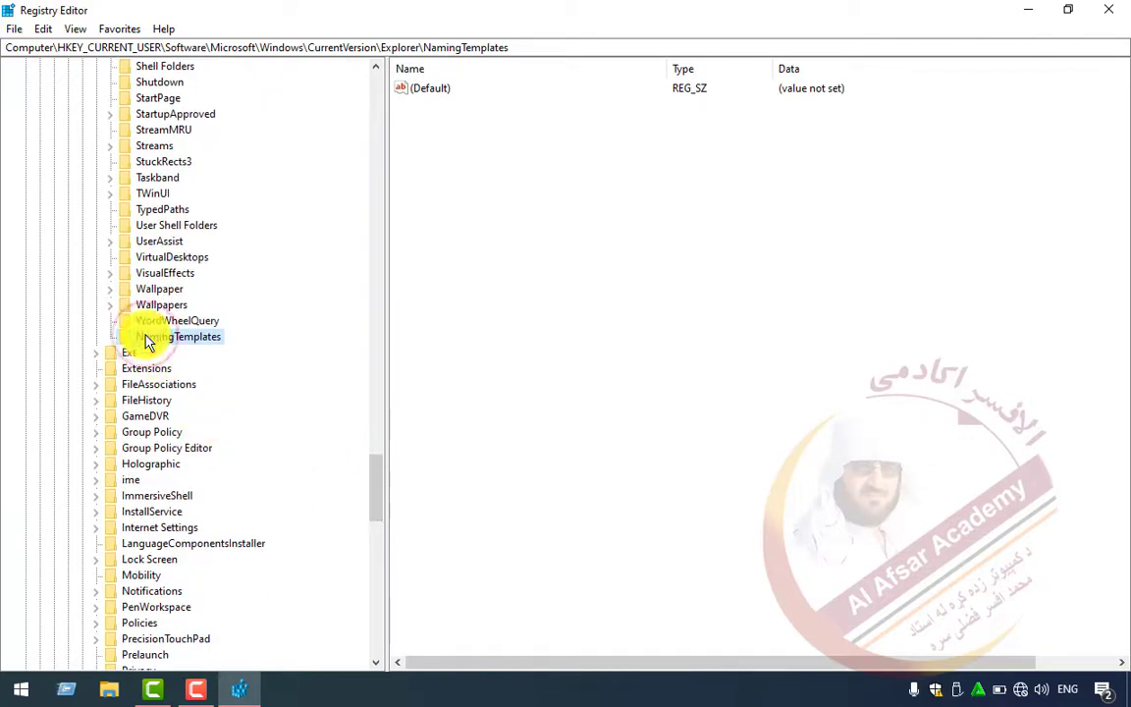
- Add a REG_SZ string value called RenameNameTemplate inside NamingTemplates
{"action": "right_click", "coordinate": [467, 217]}
{"action": "left_click", "coordinate": [508, 224]}
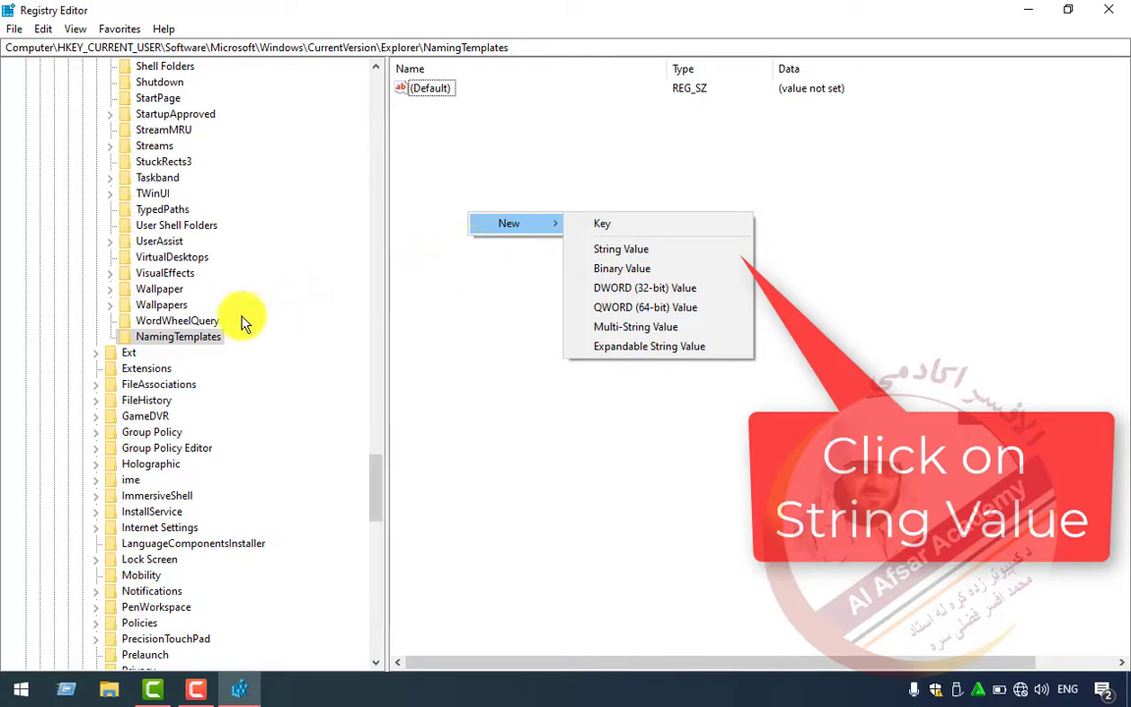
{"action": "left_click", "coordinate": [629, 250]}
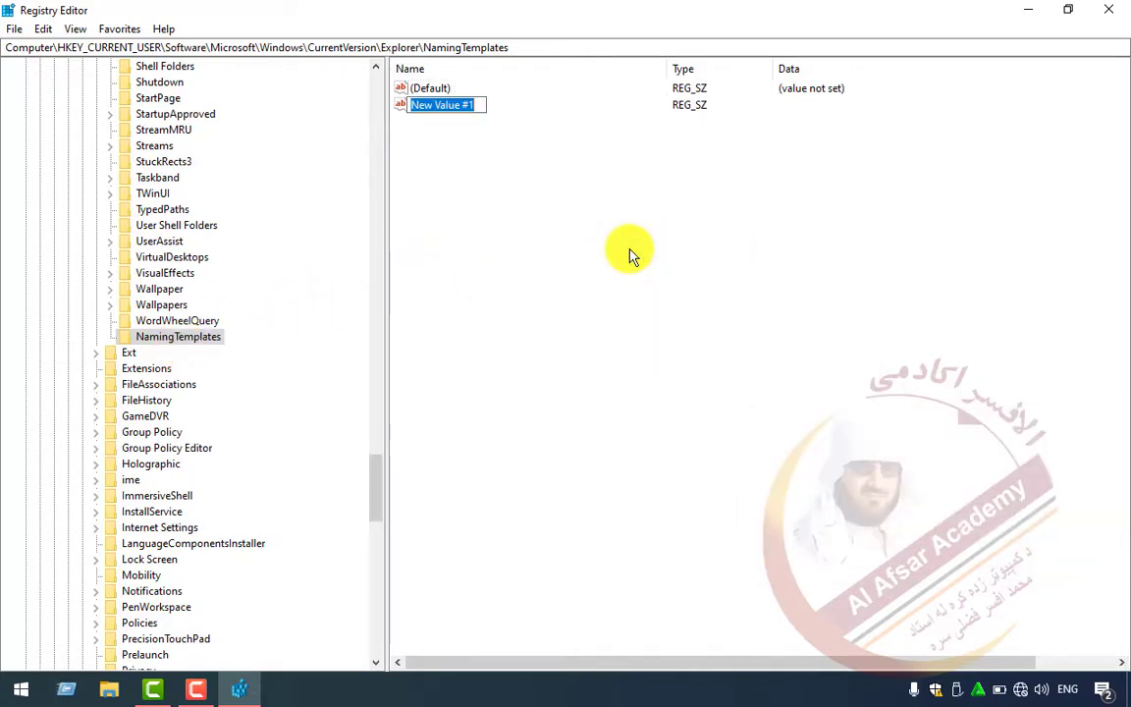
{"action": "type", "text": "Rename"}
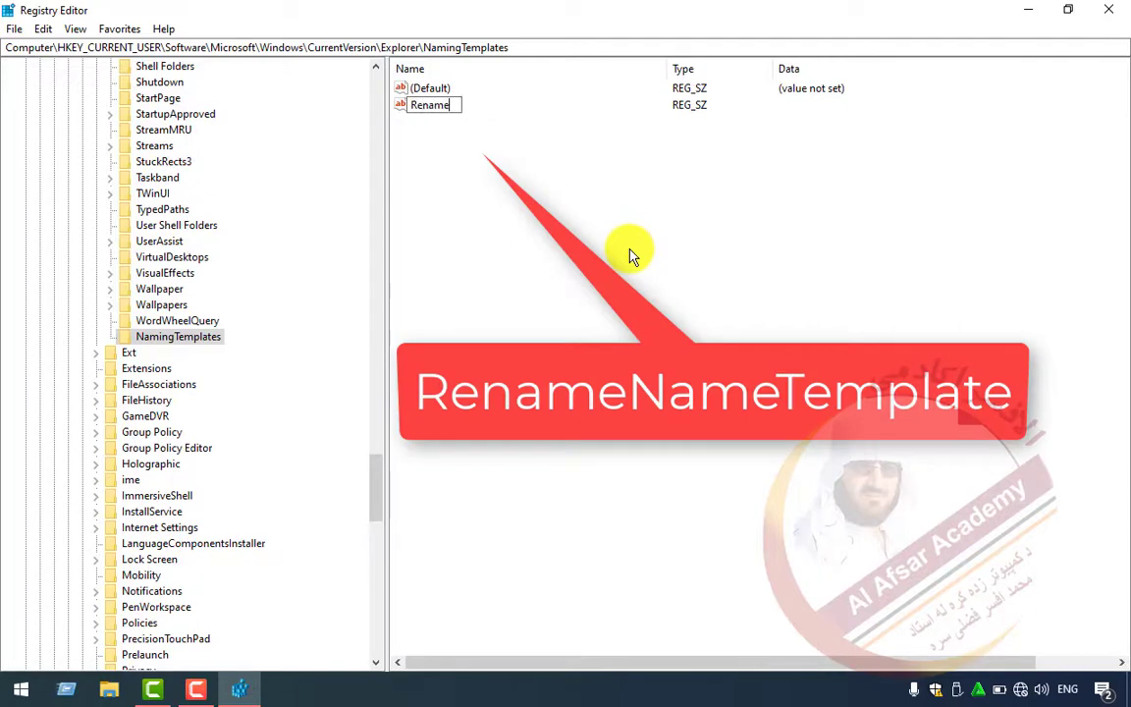
{"action": "type", "text": "NameTemplate"}
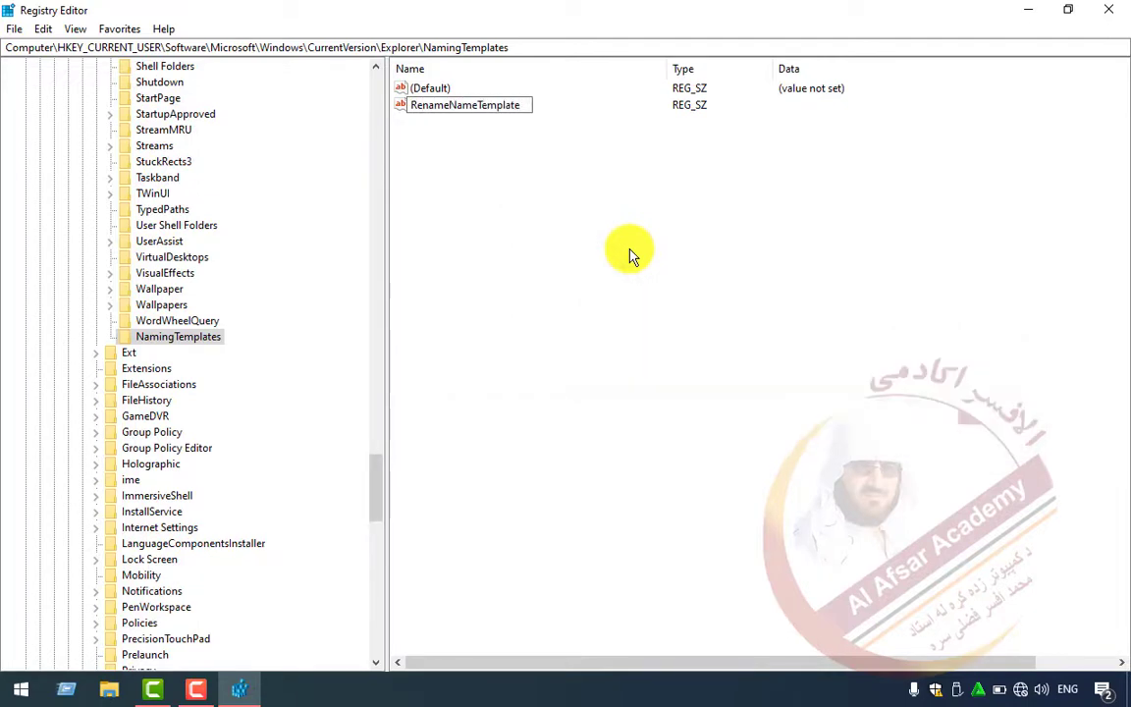
{"action": "left_click", "coordinate": [527, 227]}
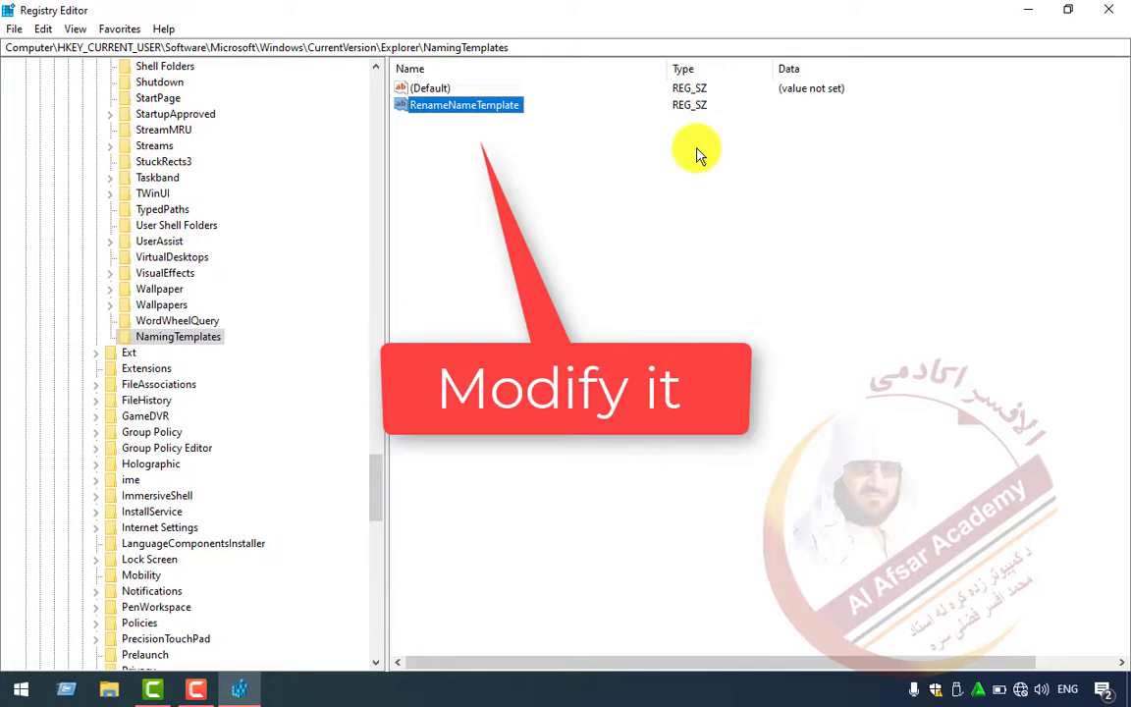
- Enter a custom folder name as RenameNameTemplate's data, then restore the editor to a smaller window
{"action": "right_click", "coordinate": [441, 110]}
{"action": "left_click", "coordinate": [410, 108]}
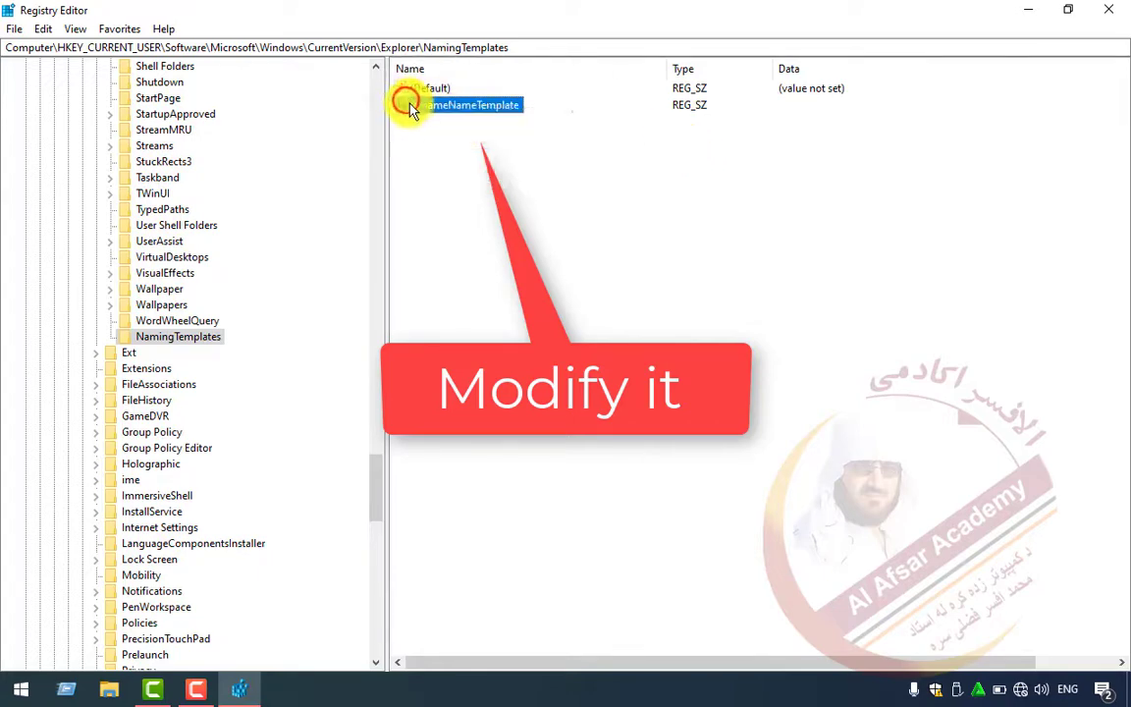
{"action": "right_click", "coordinate": [414, 110]}
{"action": "left_click", "coordinate": [432, 112]}
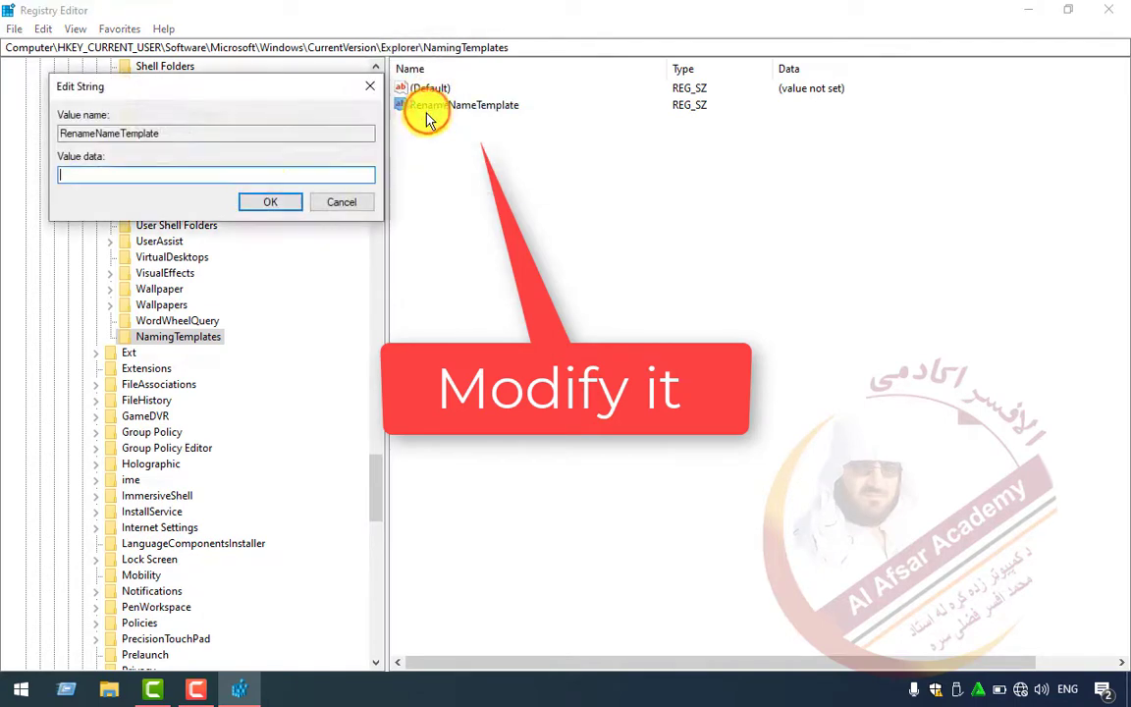
{"action": "left_click_drag", "start_coordinate": [260, 91], "coordinate": [521, 145]}
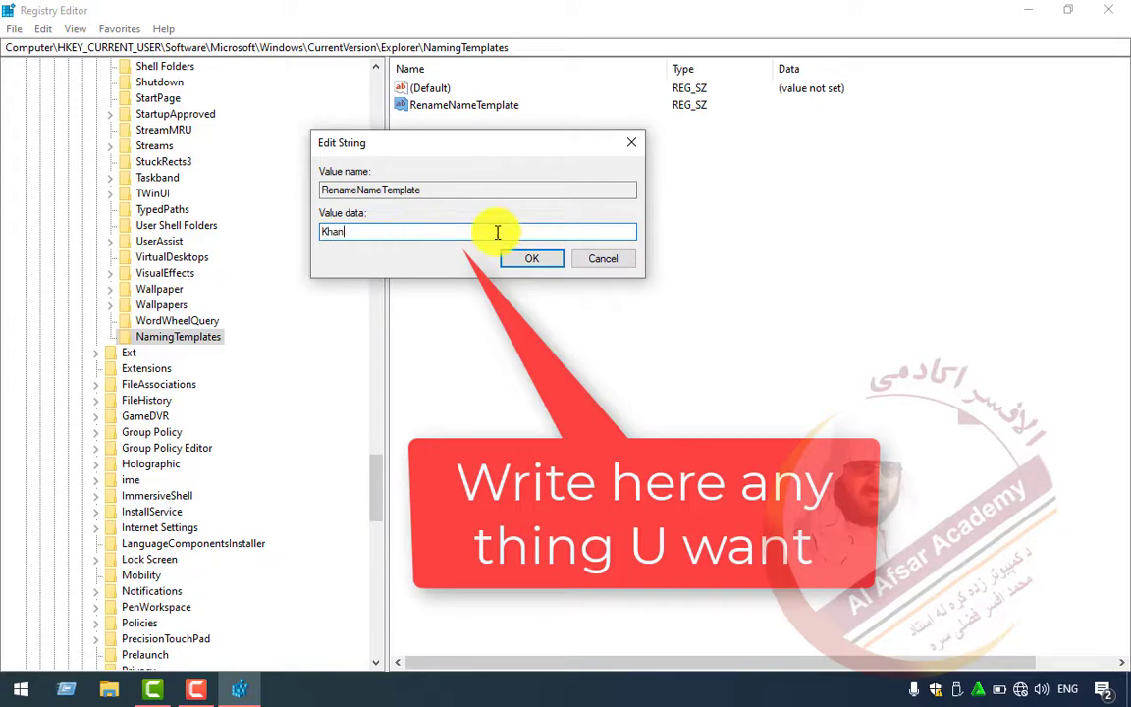
{"action": "left_click", "coordinate": [525, 260]}
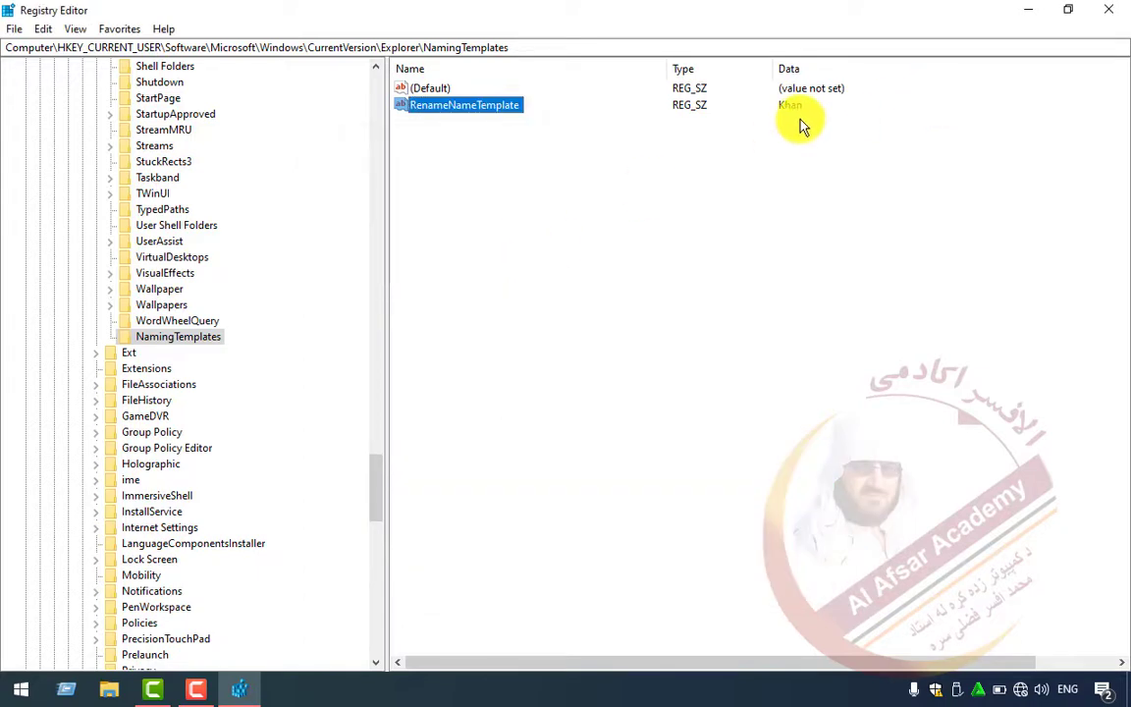
{"action": "left_click_drag", "start_coordinate": [976, 20], "coordinate": [538, 190]}
- Create two template-named desktop folders, renaming the second to end in (1)
{"action": "right_click", "coordinate": [839, 156]}
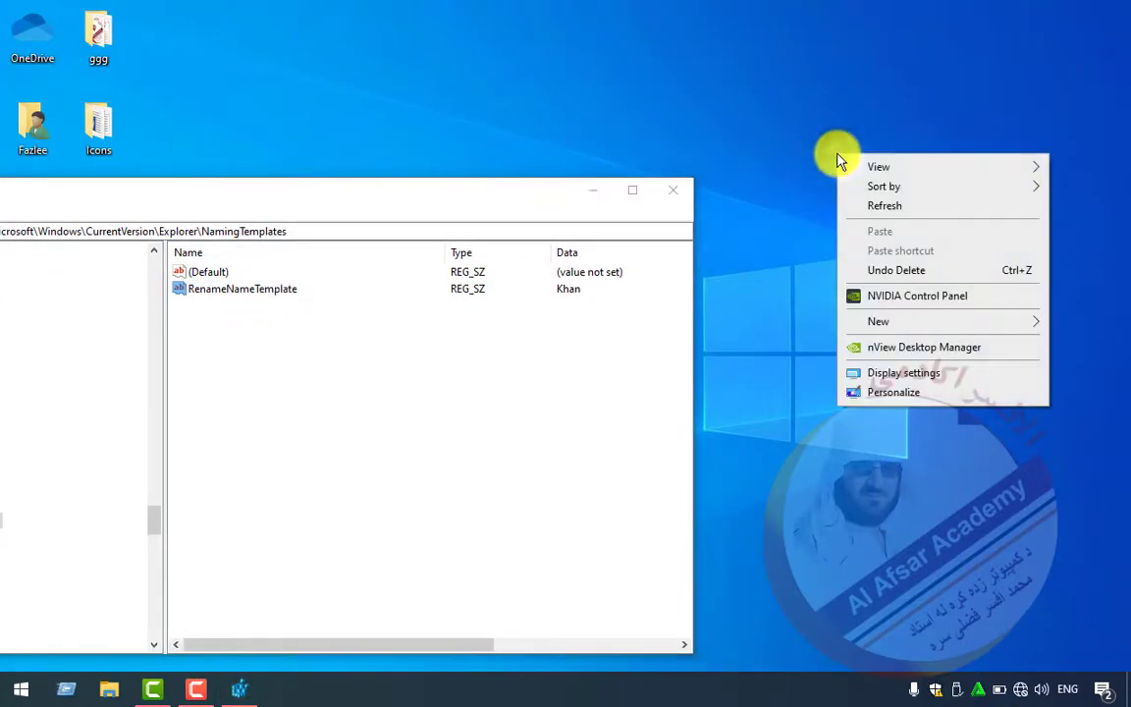
{"action": "left_click", "coordinate": [883, 321]}
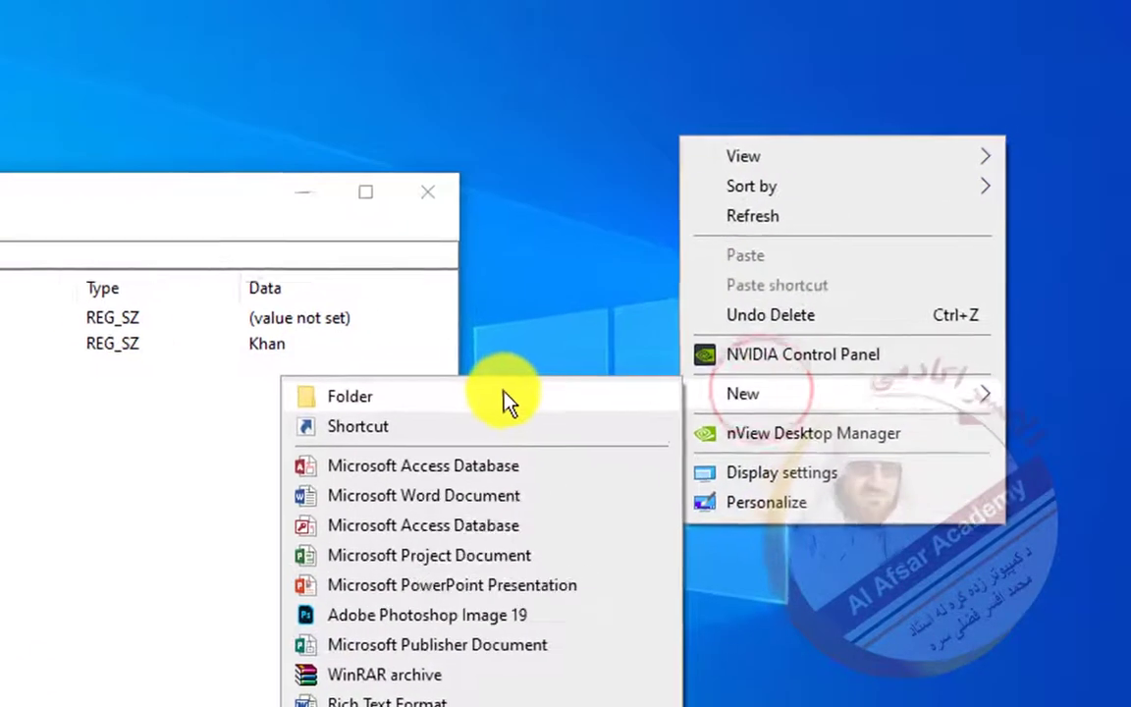
{"action": "left_click", "coordinate": [509, 400]}
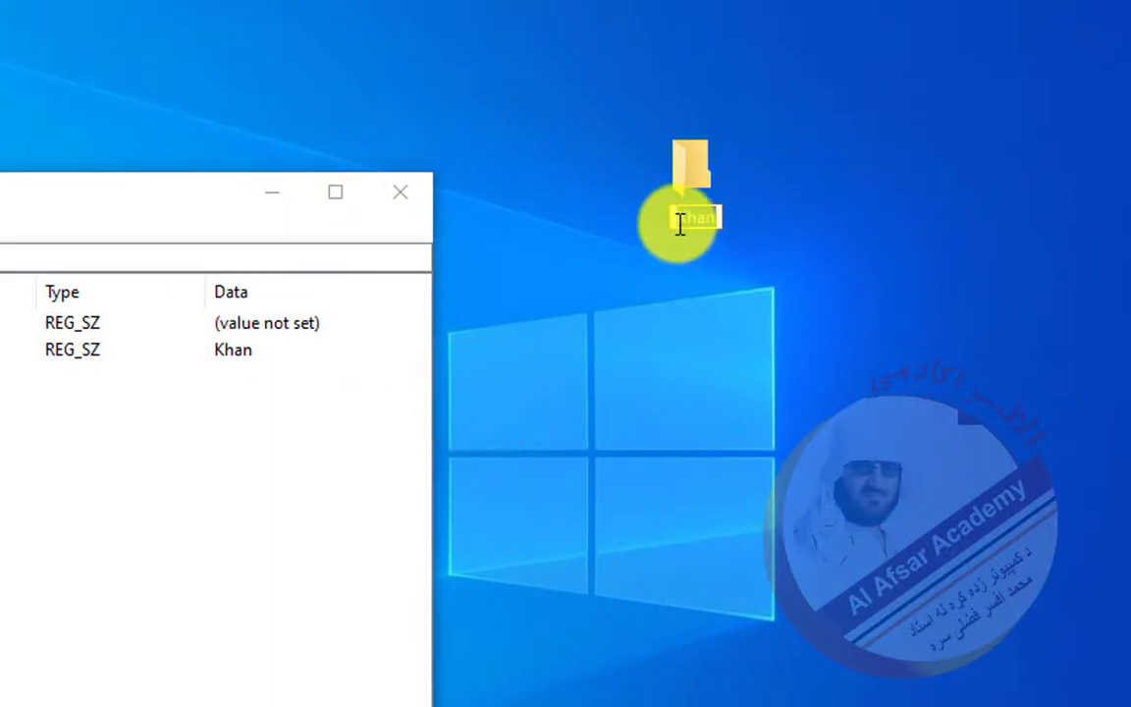
{"action": "right_click", "coordinate": [651, 282]}
{"action": "left_click", "coordinate": [715, 541]}
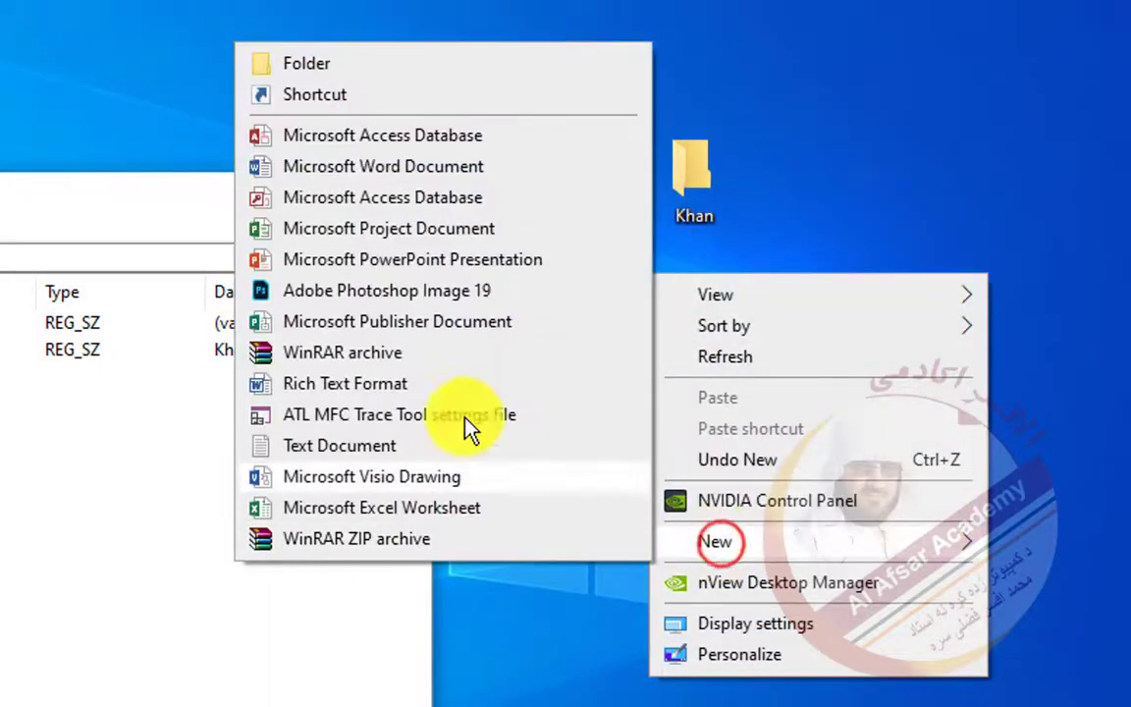
{"action": "left_click", "coordinate": [353, 62]}
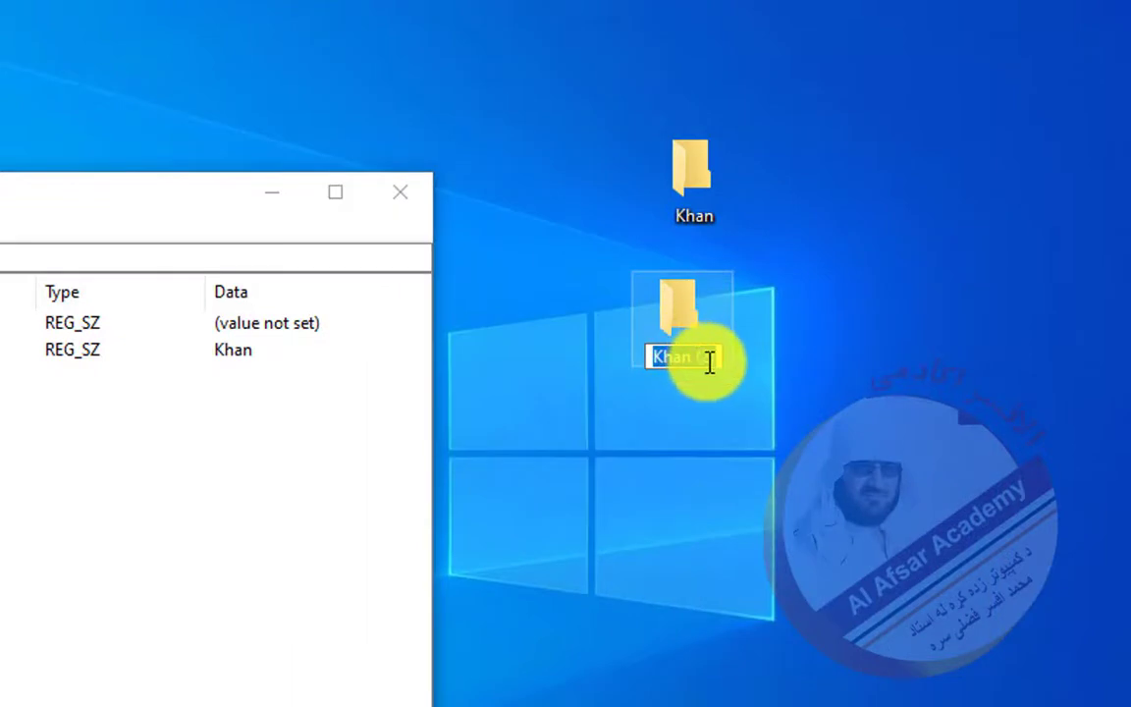
{"action": "left_click", "coordinate": [706, 361]}
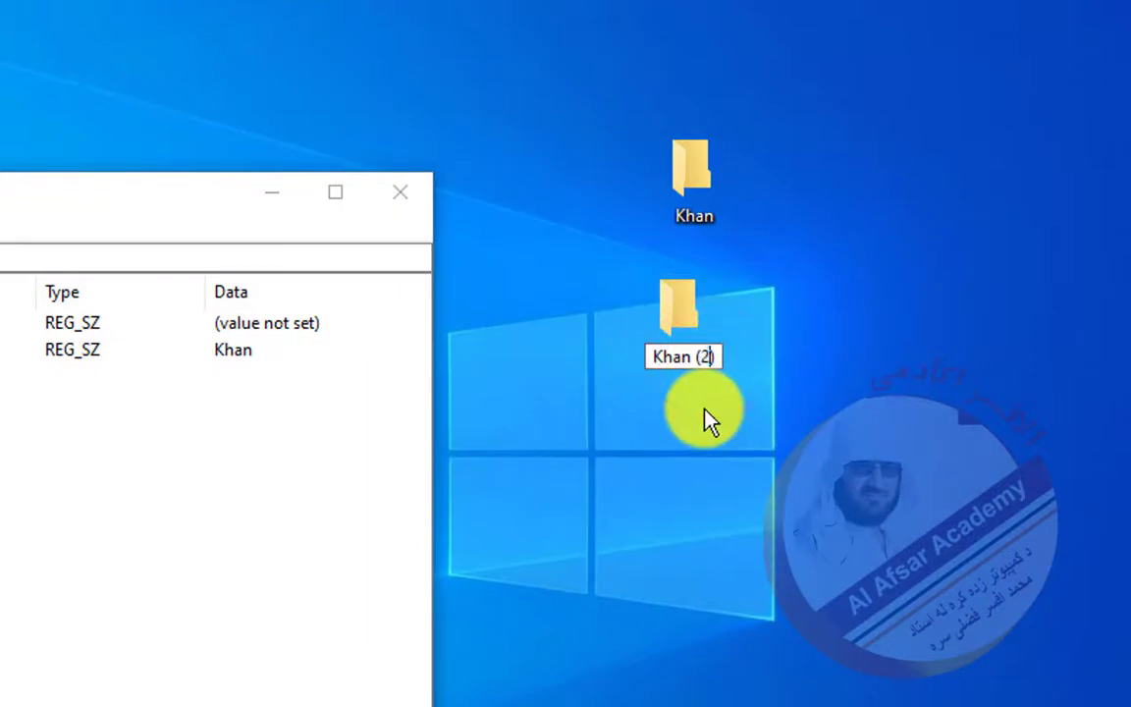
{"action": "key", "text": "BackSpace"}
{"action": "type", "text": "1"}
{"action": "key", "text": "Return"}
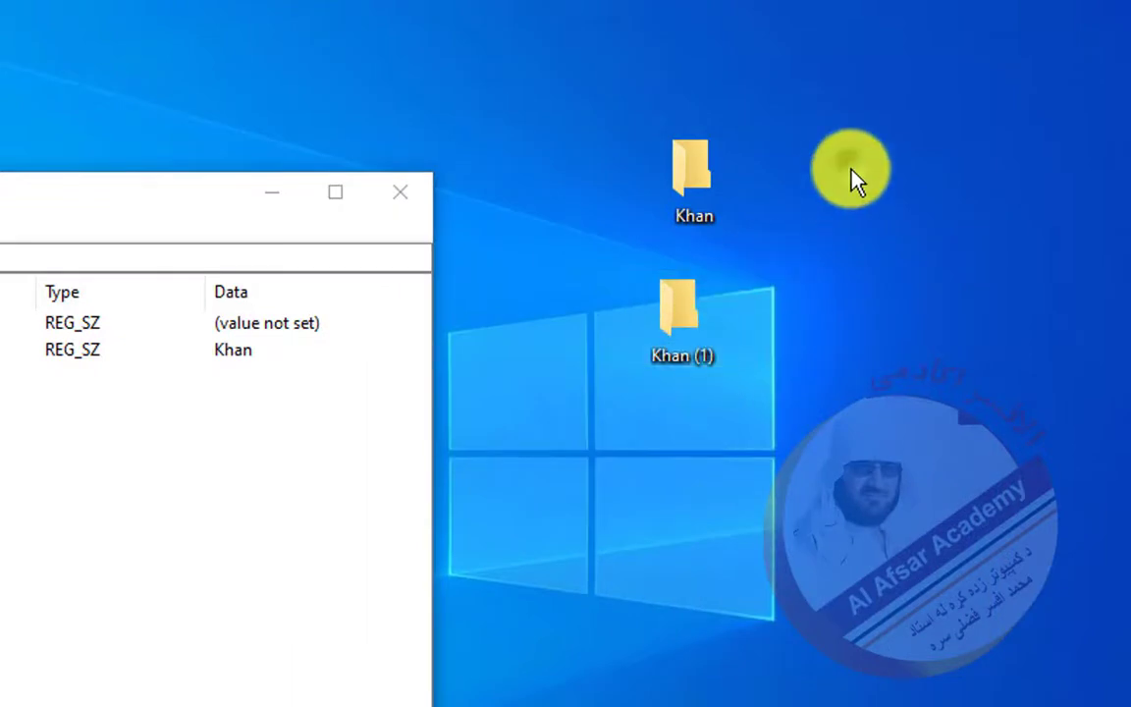
- Add the (2) and (3) folders and line all four folders up in one row
{"action": "right_click", "coordinate": [850, 170]}
{"action": "mouse_move", "coordinate": [886, 457]}
{"action": "left_click", "coordinate": [578, 437]}
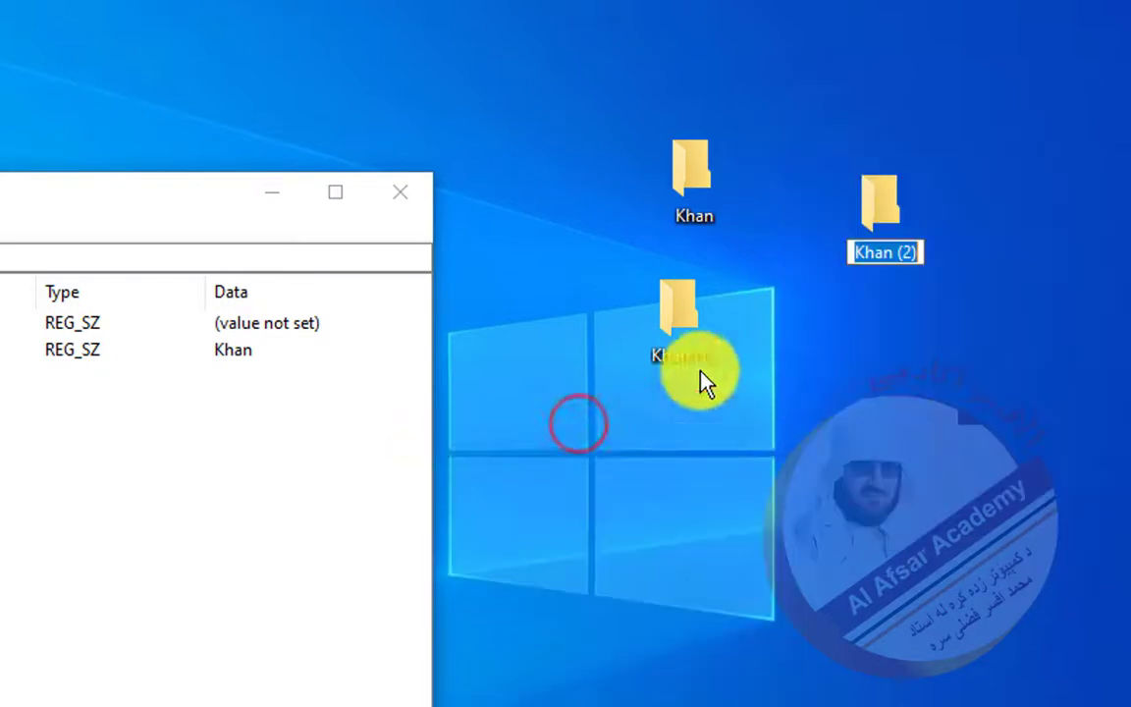
{"action": "left_click_drag", "start_coordinate": [873, 198], "coordinate": [929, 164]}
{"action": "left_click_drag", "start_coordinate": [714, 296], "coordinate": [835, 182]}
{"action": "left_click_drag", "start_coordinate": [933, 172], "coordinate": [897, 195]}
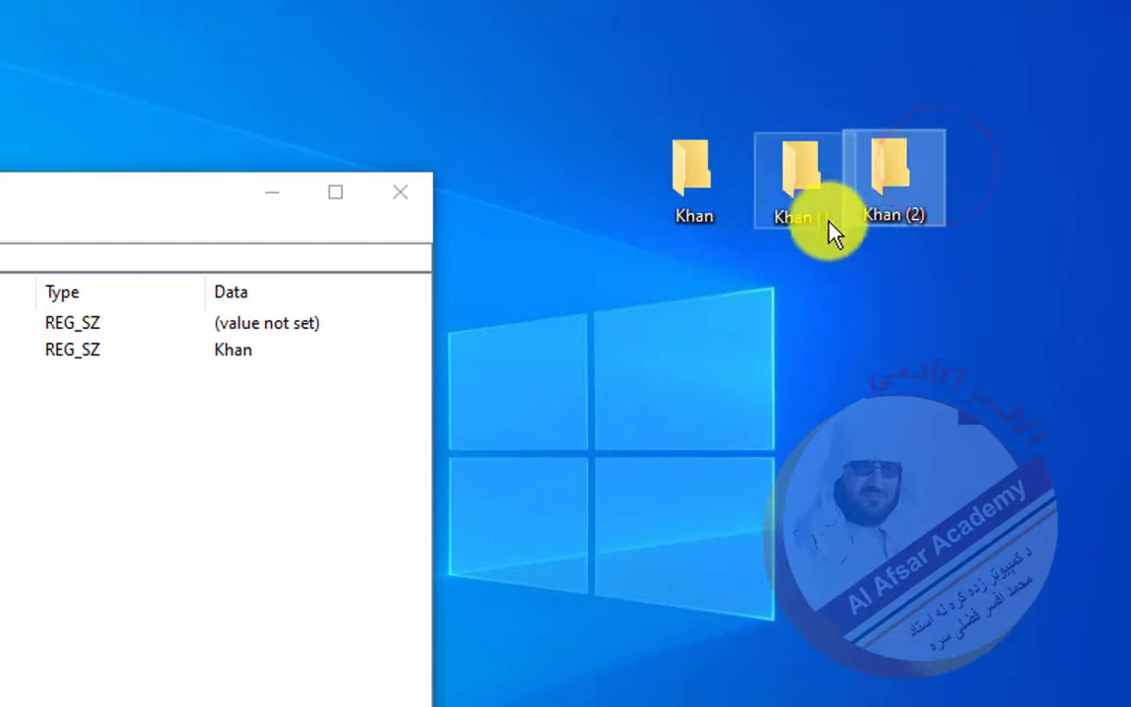
{"action": "right_click", "coordinate": [805, 320]}
{"action": "mouse_move", "coordinate": [845, 593]}
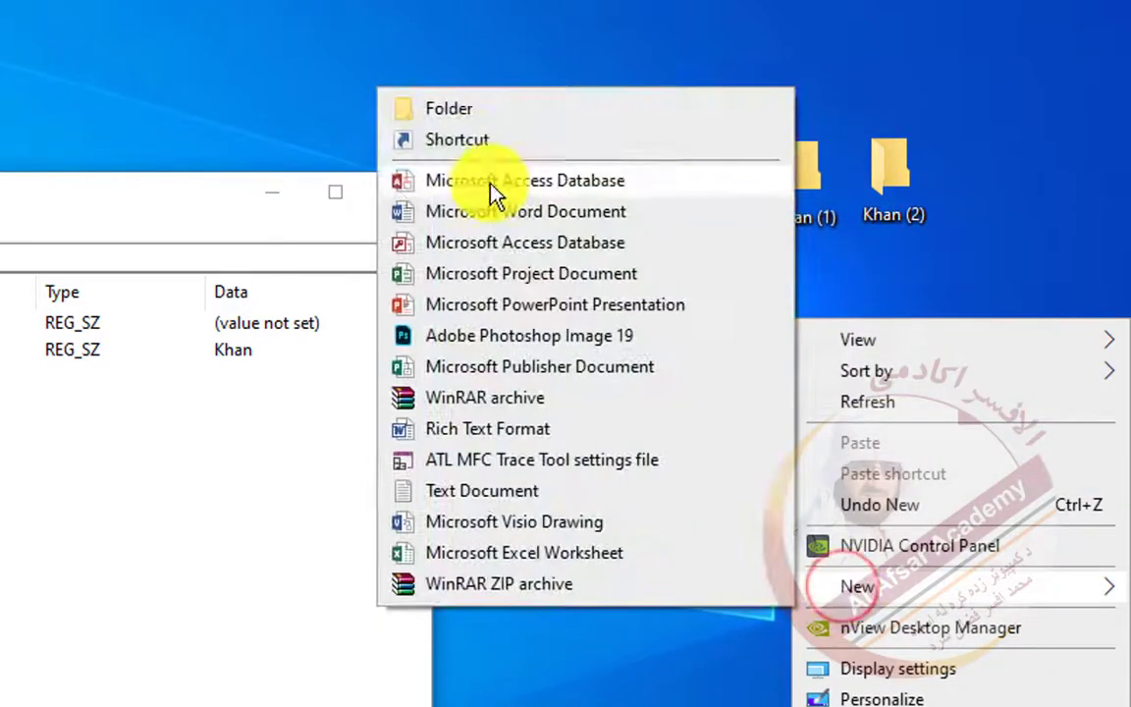
{"action": "left_click", "coordinate": [460, 110]}
{"action": "left_click_drag", "start_coordinate": [852, 344], "coordinate": [1027, 176]}
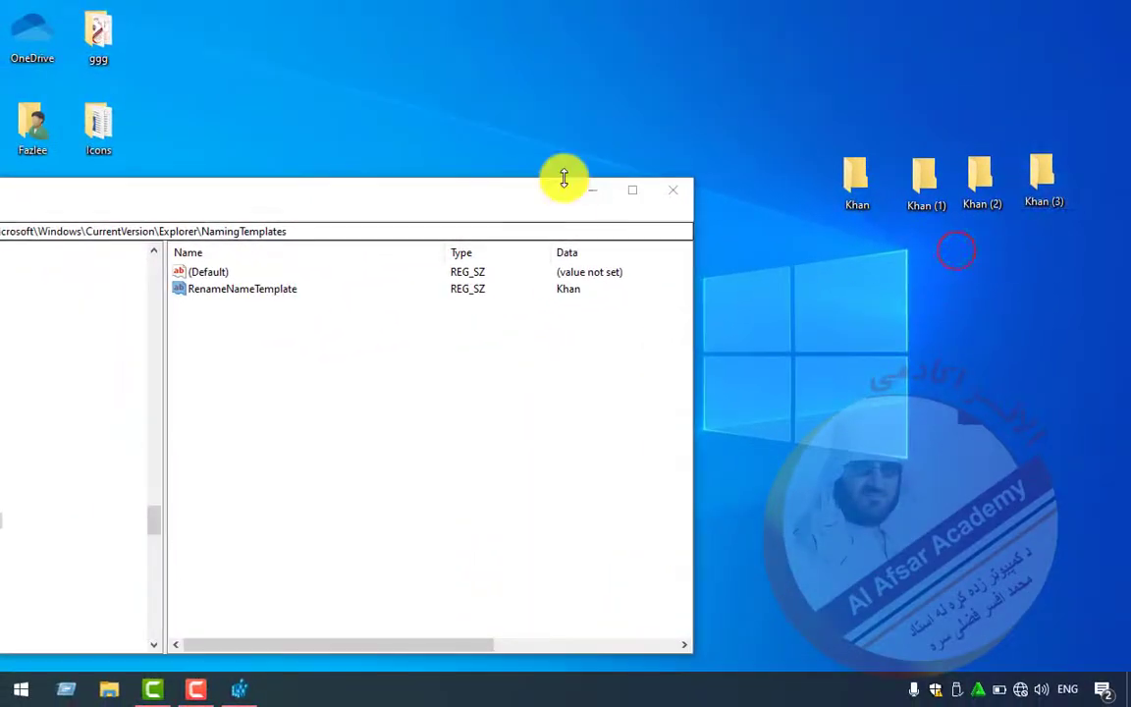
- Narrow the Name and Type columns and replace RenameNameTemplate's data with an Arabic-script full name
{"action": "left_click_drag", "start_coordinate": [547, 199], "coordinate": [689, 90]}
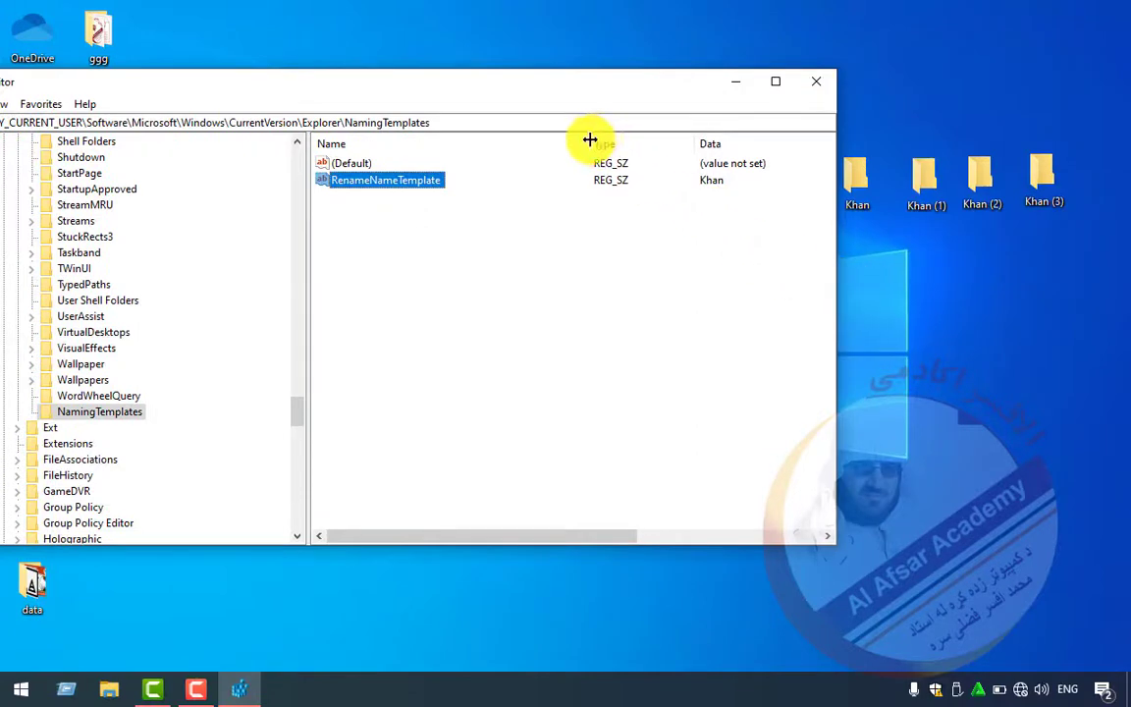
{"action": "left_click_drag", "start_coordinate": [589, 140], "coordinate": [478, 145]}
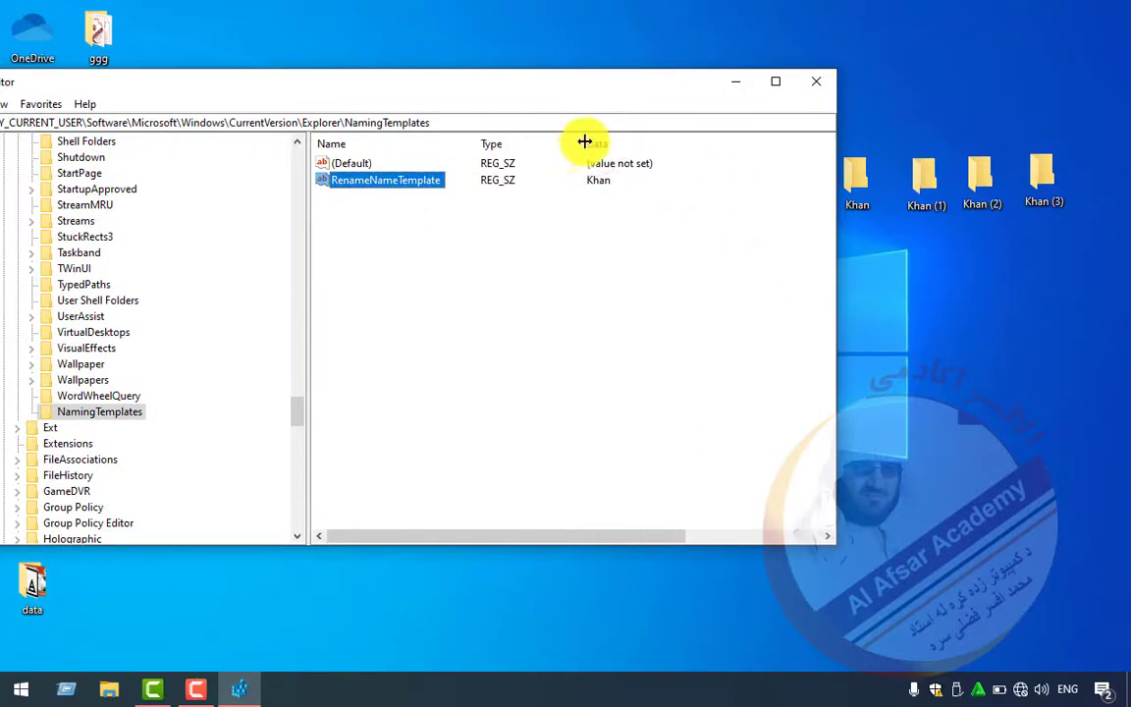
{"action": "left_click_drag", "start_coordinate": [584, 142], "coordinate": [558, 144]}
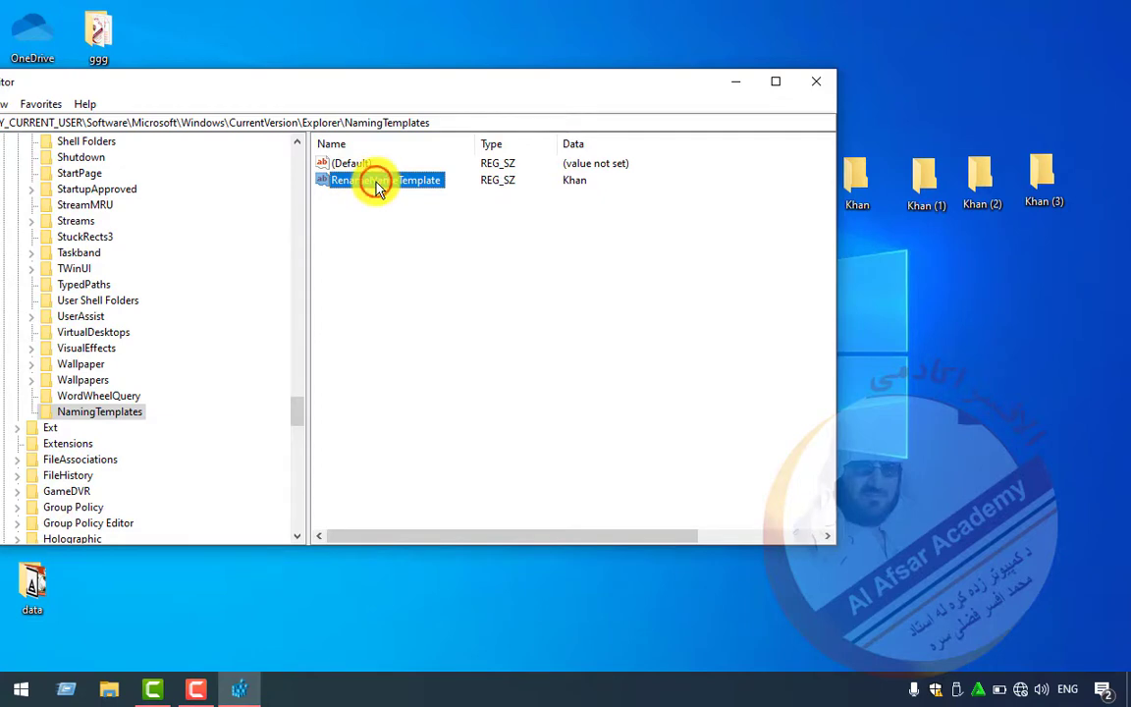
{"action": "double_click", "coordinate": [379, 185]}
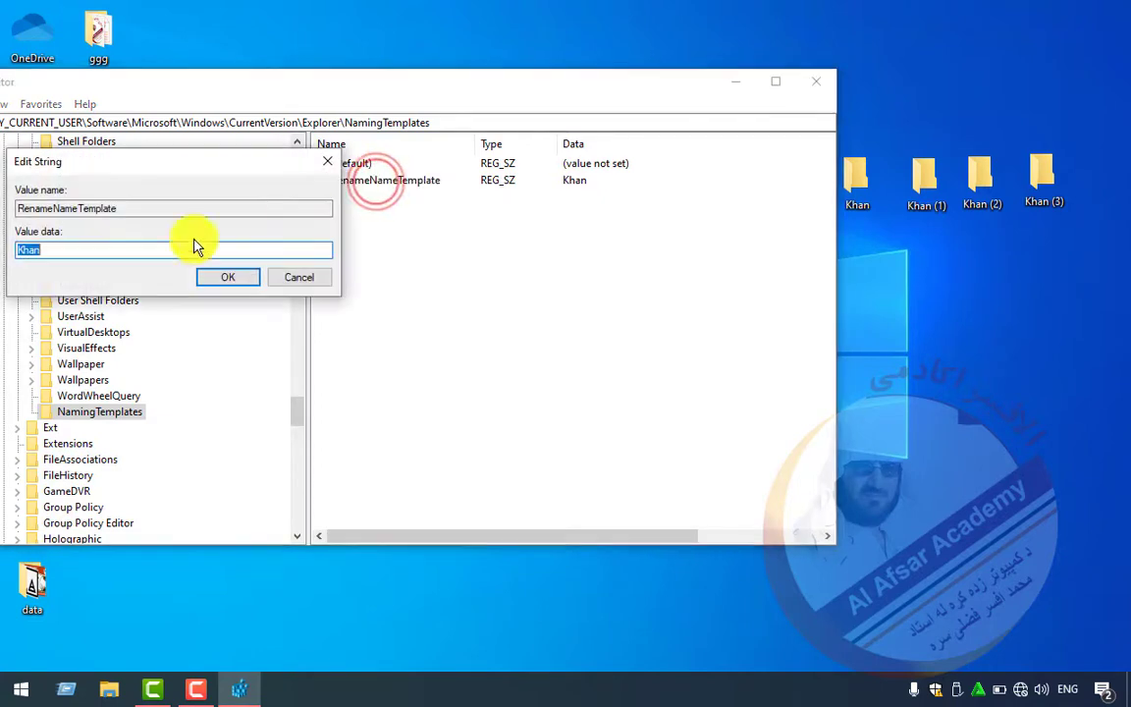
{"action": "left_click_drag", "start_coordinate": [103, 167], "coordinate": [285, 189]}
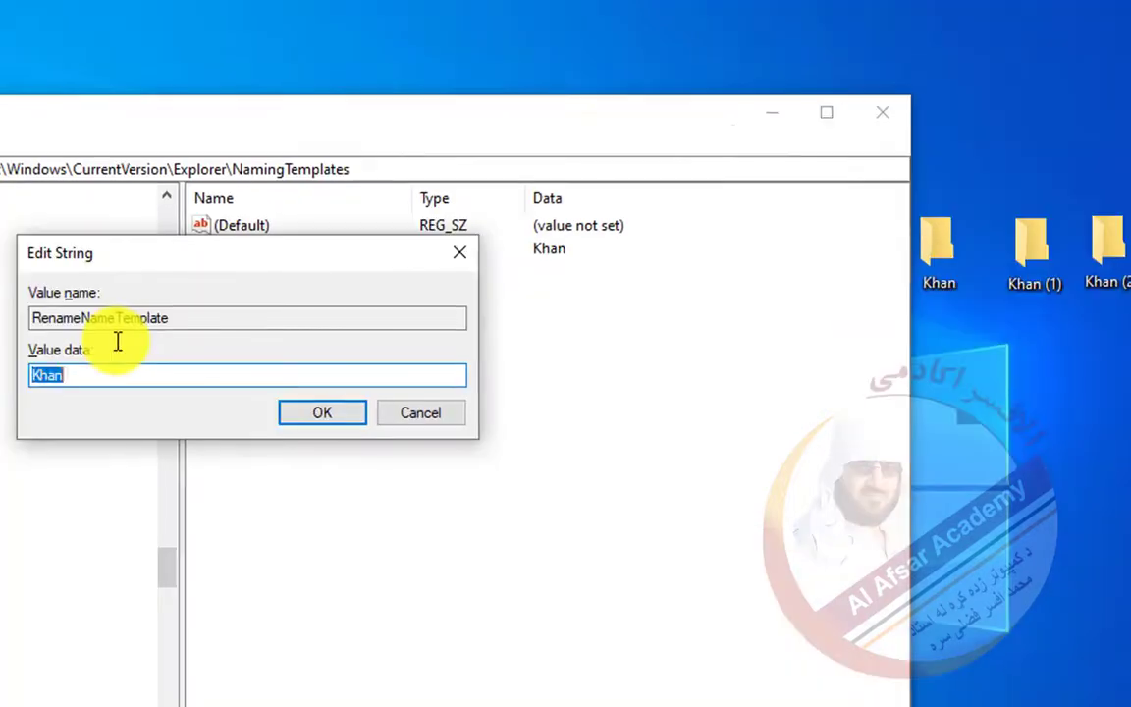
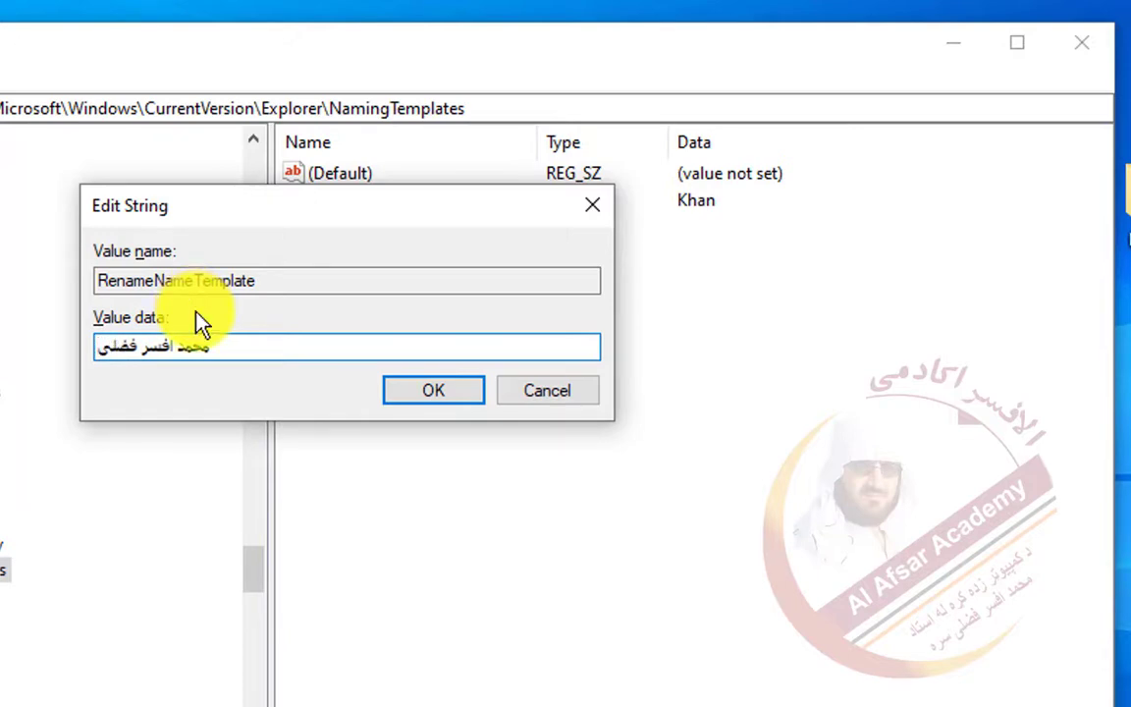
{"action": "left_click", "coordinate": [391, 395]}
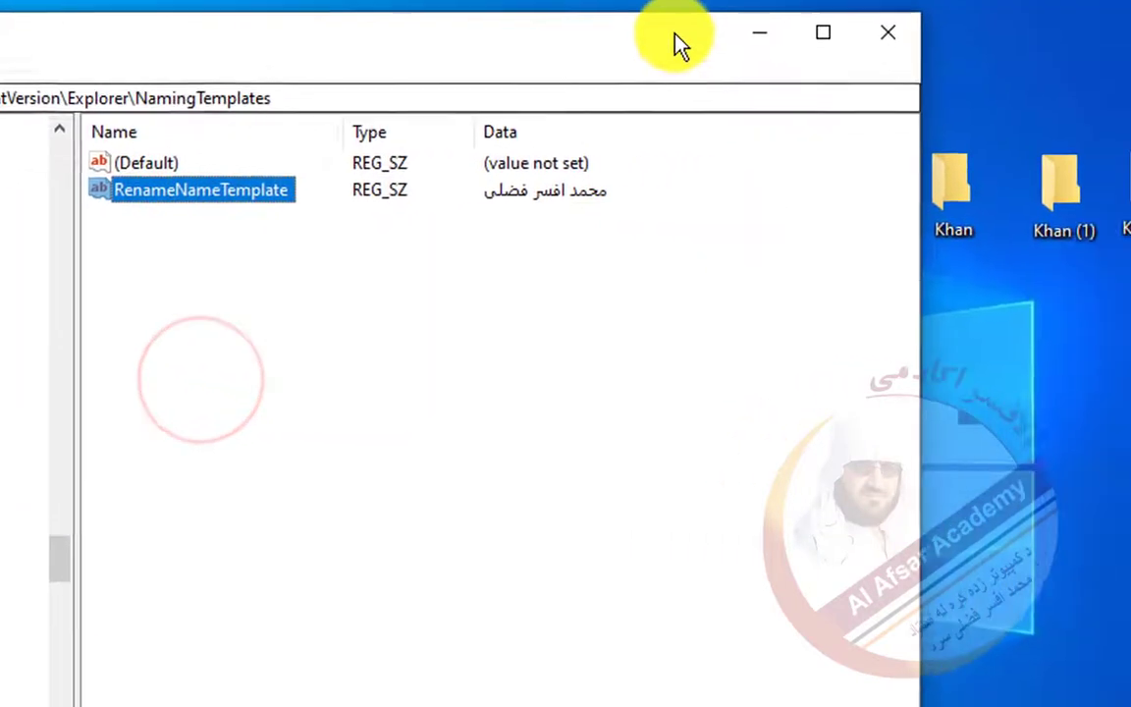
- Create a new folder with the Arabic-script name and place it below the existing folders
{"action": "left_click_drag", "start_coordinate": [675, 35], "coordinate": [367, 53]}
{"action": "right_click", "coordinate": [690, 270]}
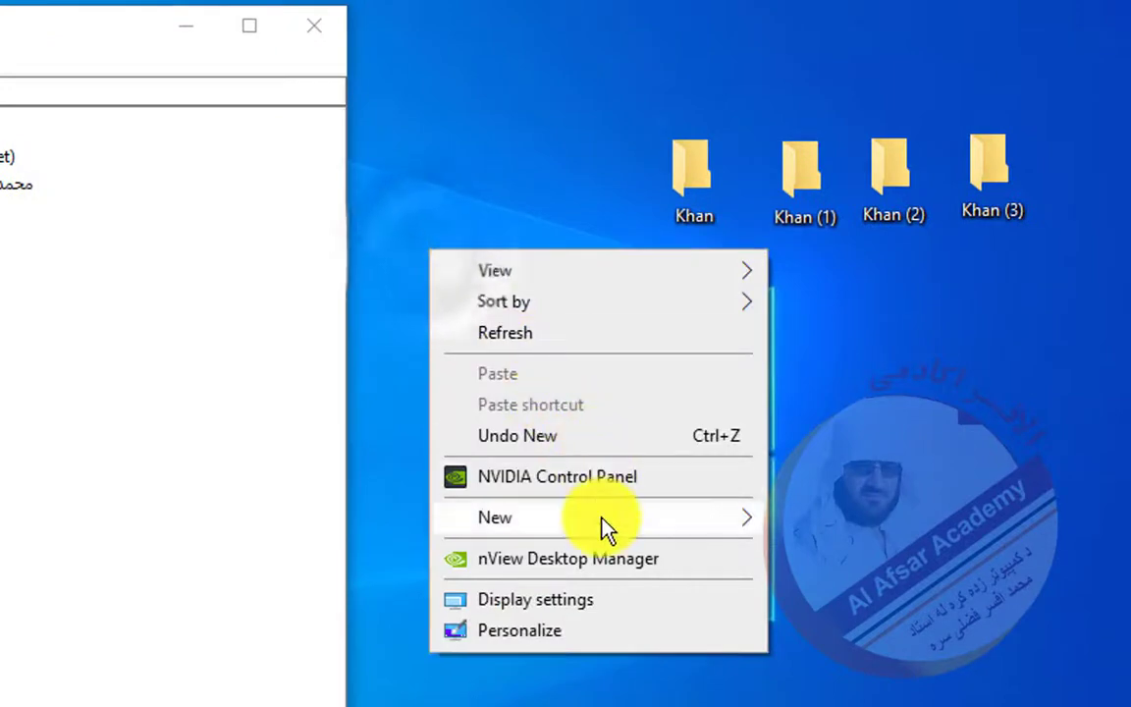
{"action": "left_click", "coordinate": [601, 519]}
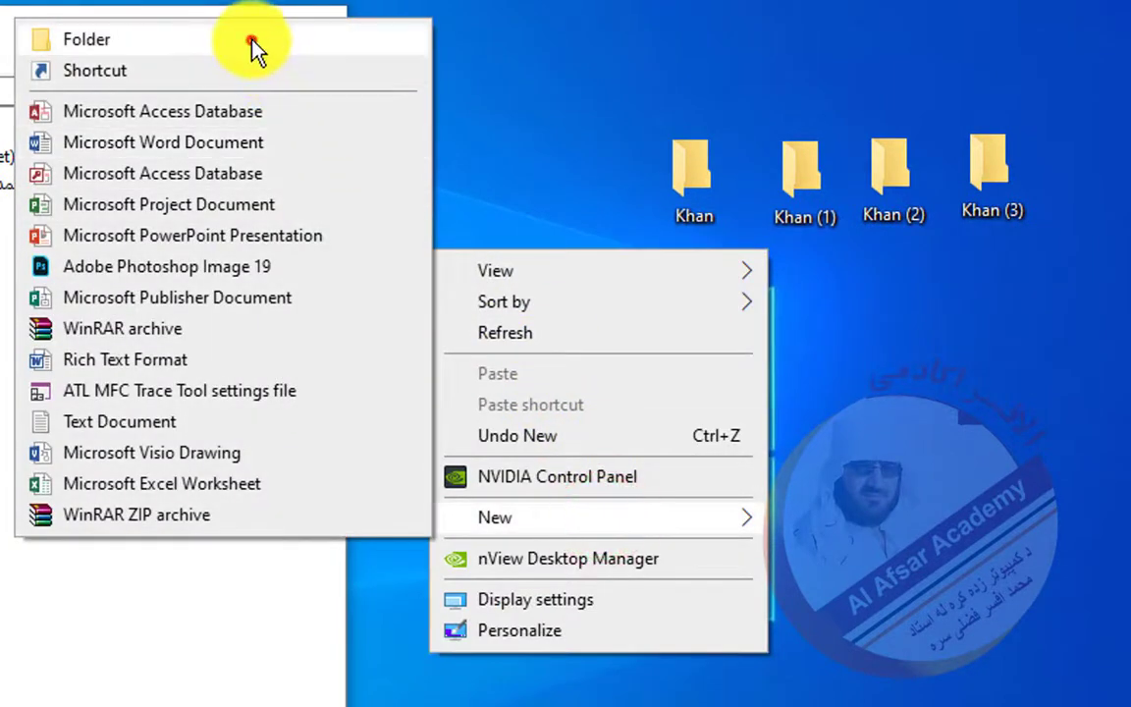
{"action": "left_click", "coordinate": [251, 39]}
{"action": "left_click_drag", "start_coordinate": [458, 279], "coordinate": [679, 276]}
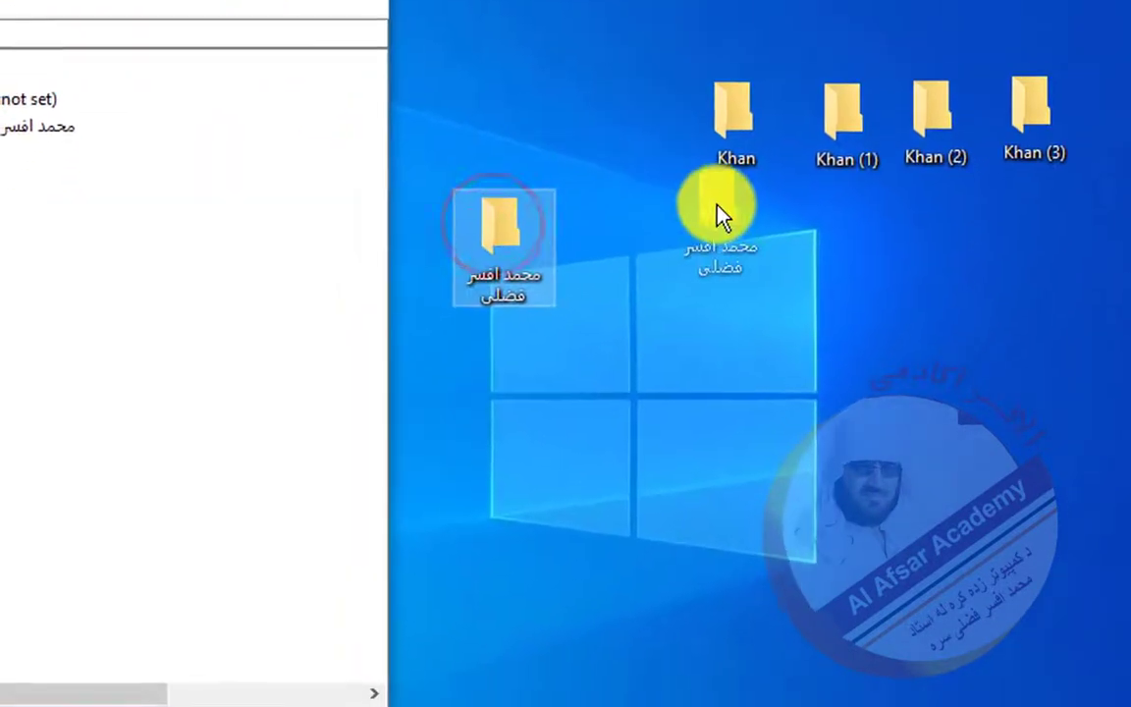
{"action": "left_click_drag", "start_coordinate": [719, 214], "coordinate": [731, 253]}
- Create the numbered (1) and (2) folders and arrange them beside the first new folder
{"action": "right_click", "coordinate": [622, 410]}
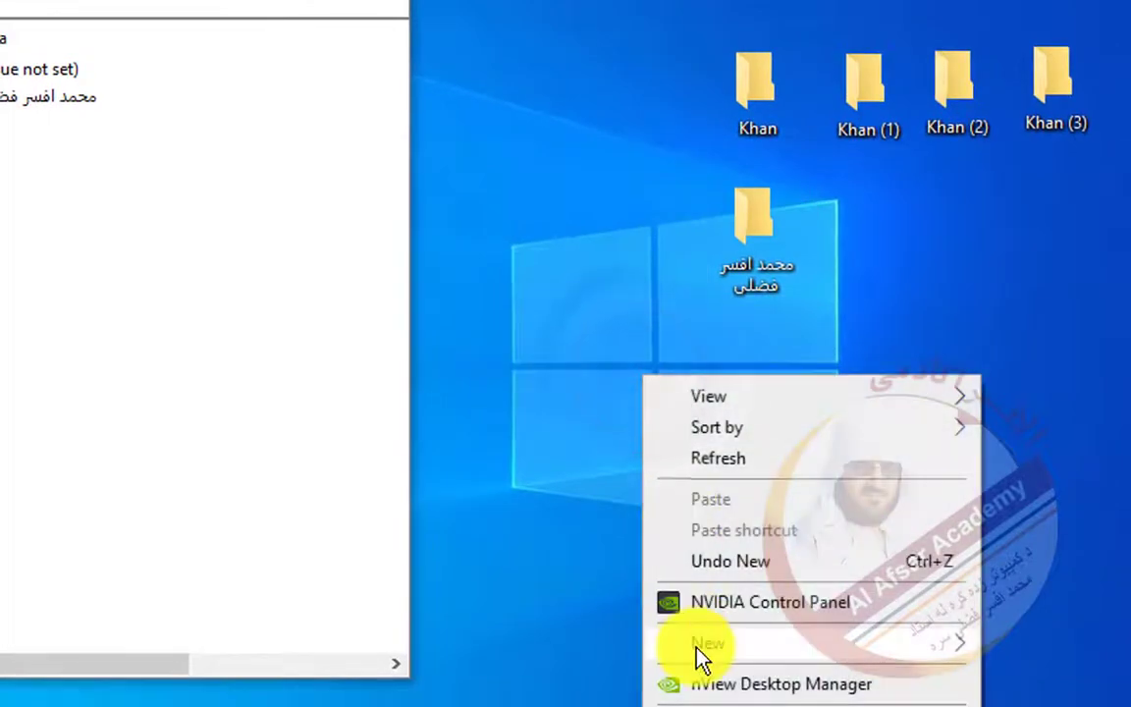
{"action": "left_click", "coordinate": [697, 646]}
{"action": "left_click", "coordinate": [367, 163]}
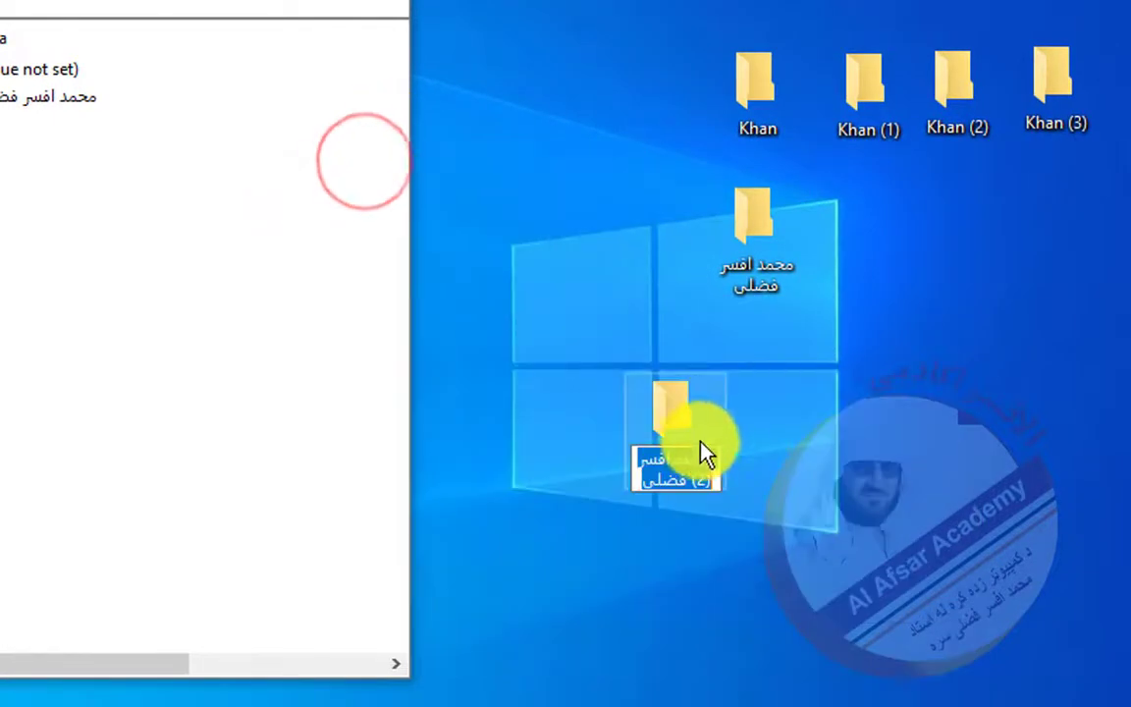
{"action": "left_click", "coordinate": [703, 482]}
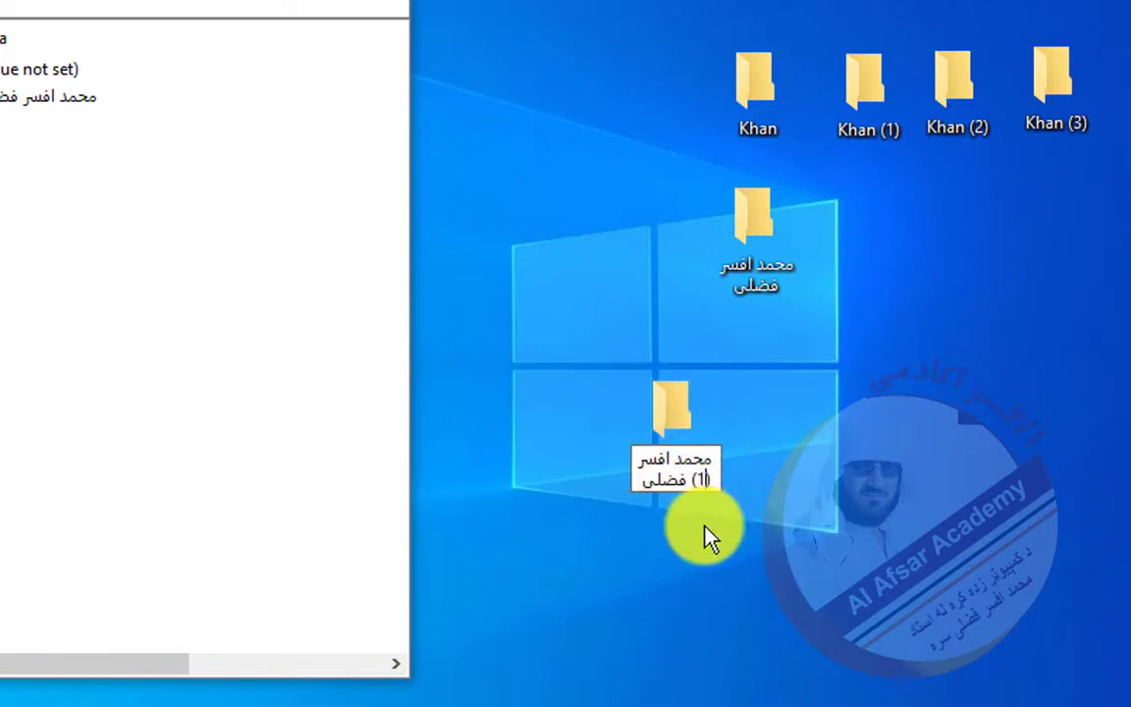
{"action": "key", "text": "Return"}
{"action": "left_click_drag", "start_coordinate": [661, 387], "coordinate": [871, 218]}
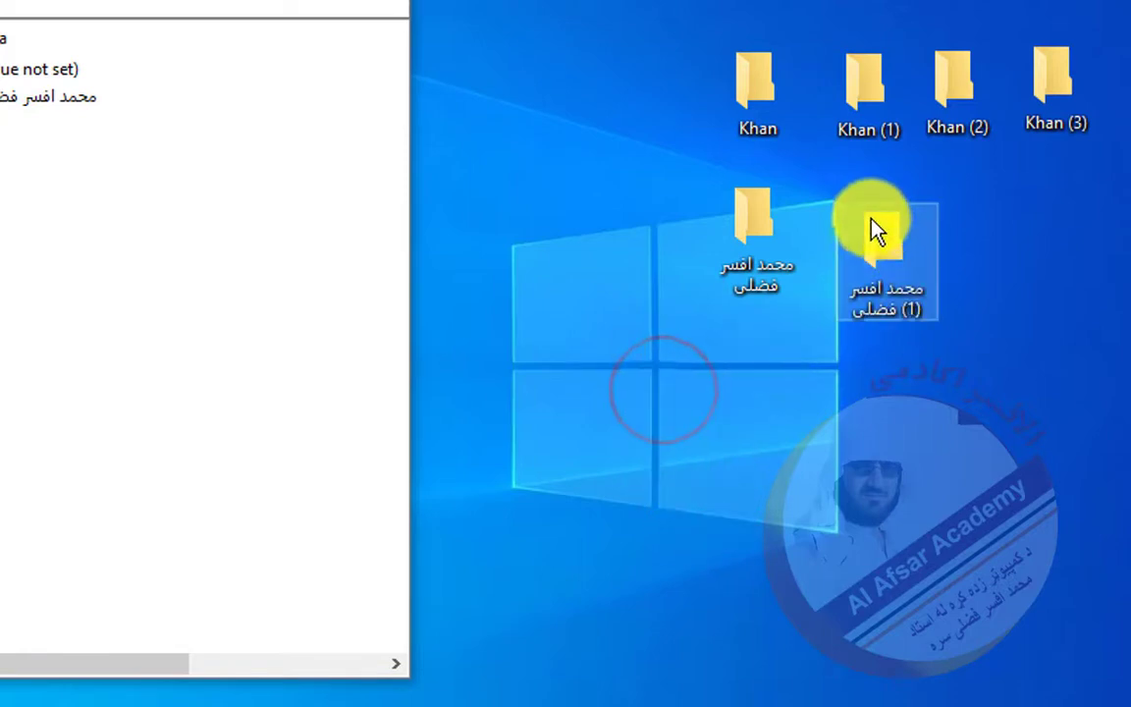
{"action": "right_click", "coordinate": [566, 244]}
{"action": "left_click", "coordinate": [653, 510]}
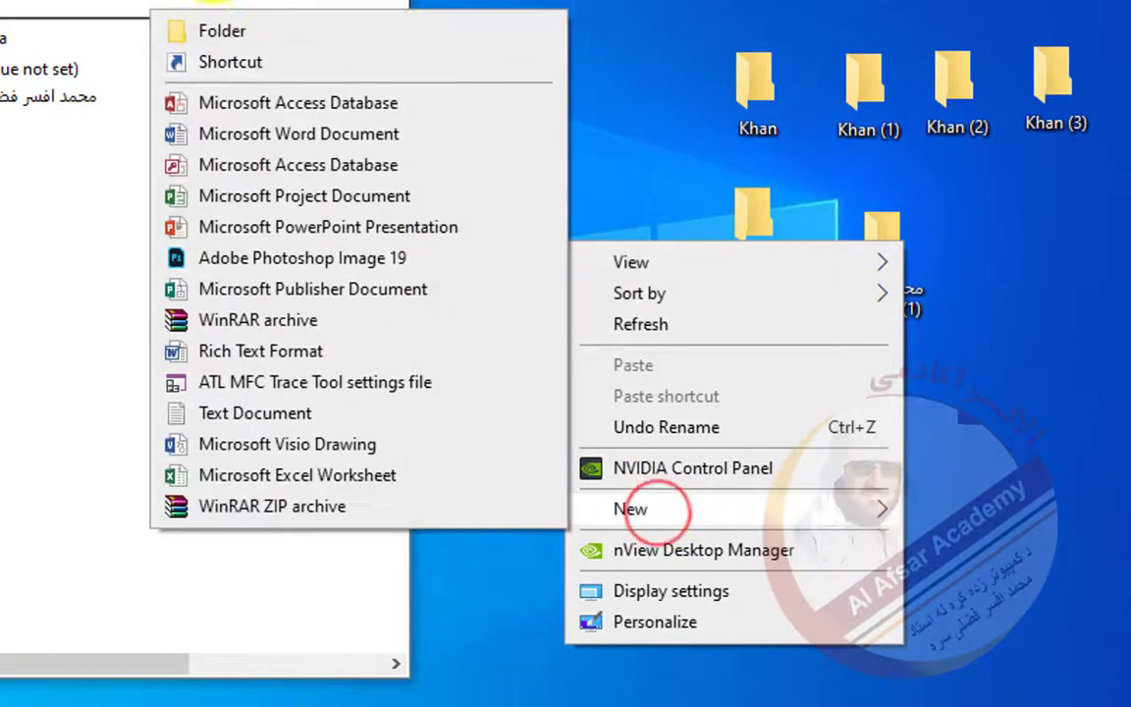
{"action": "left_click", "coordinate": [218, 35]}
{"action": "left_click", "coordinate": [589, 293]}
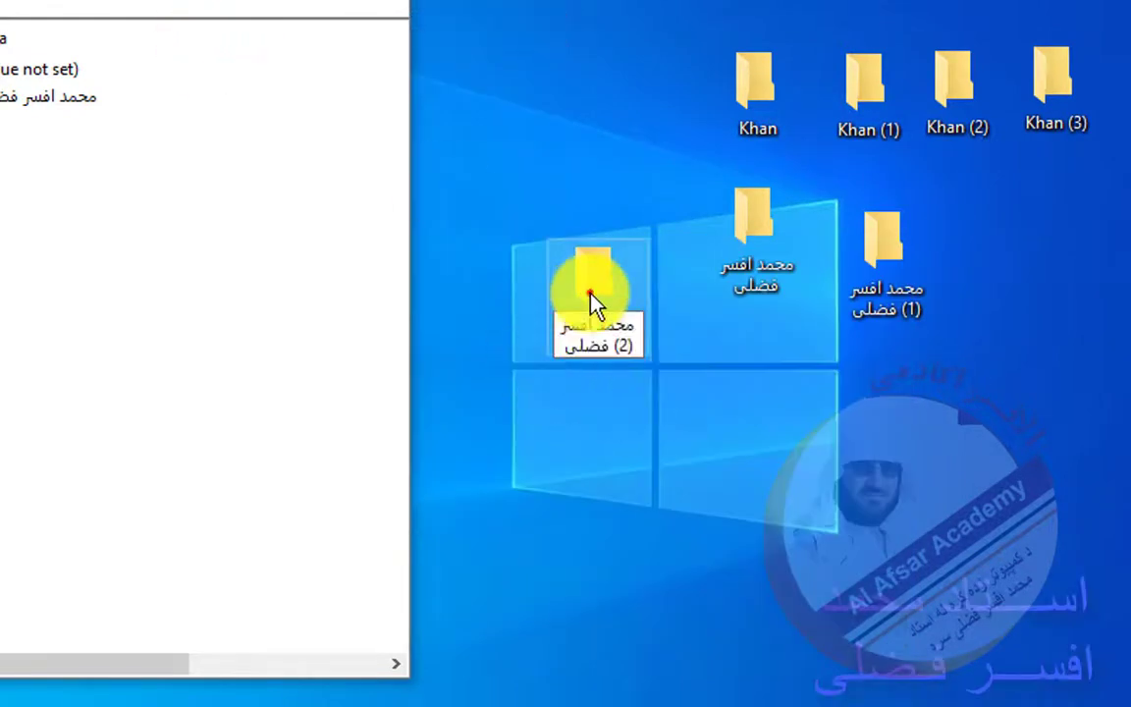
{"action": "left_click_drag", "start_coordinate": [589, 293], "coordinate": [1001, 246]}
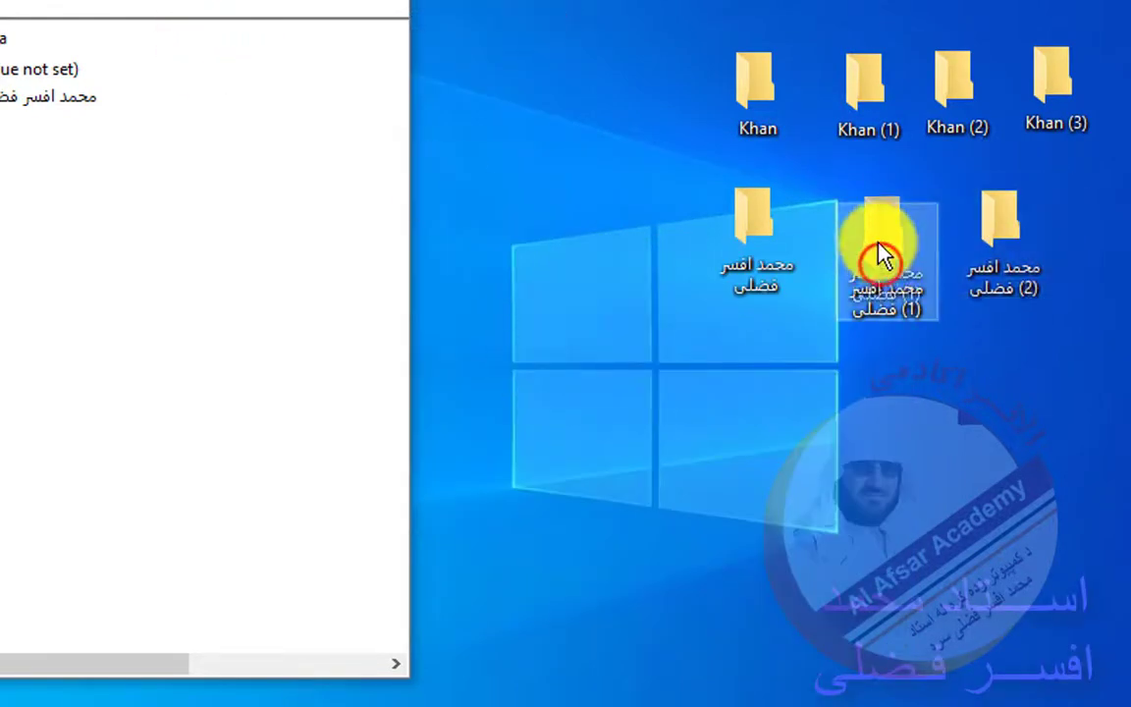
{"action": "left_click_drag", "start_coordinate": [881, 256], "coordinate": [876, 244]}
- Select the (1) and (2) folders together and delete them
{"action": "left_click", "coordinate": [1016, 250]}
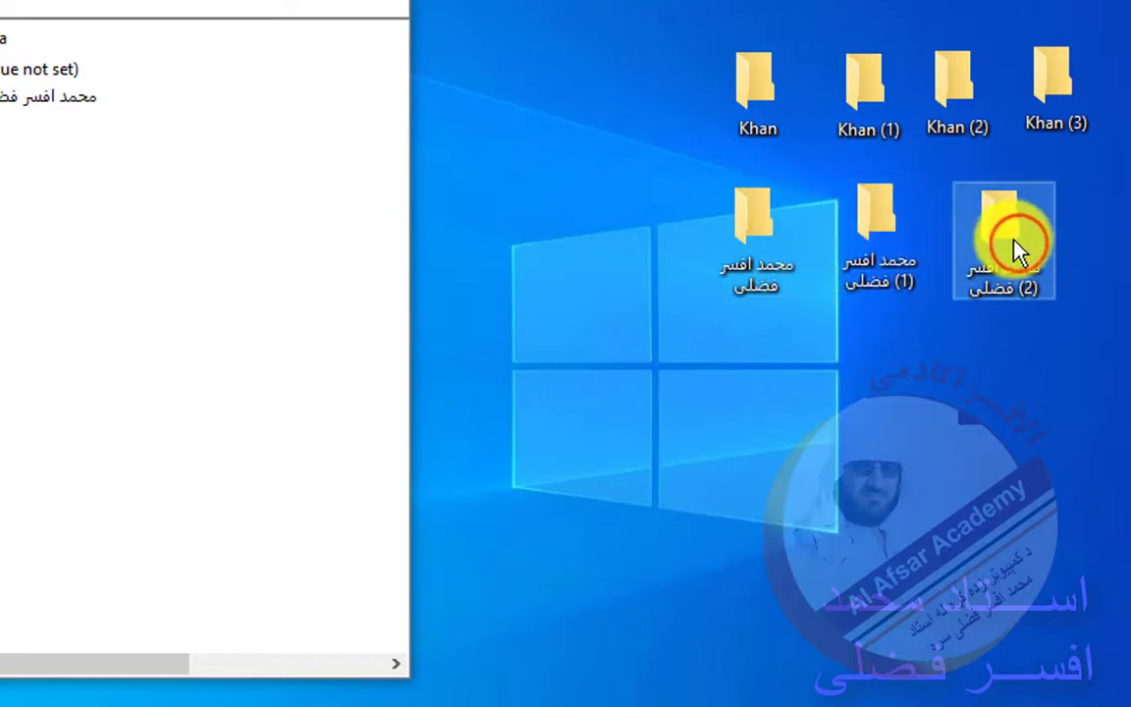
{"action": "left_click", "coordinate": [896, 275]}
{"action": "left_click", "coordinate": [1024, 284]}
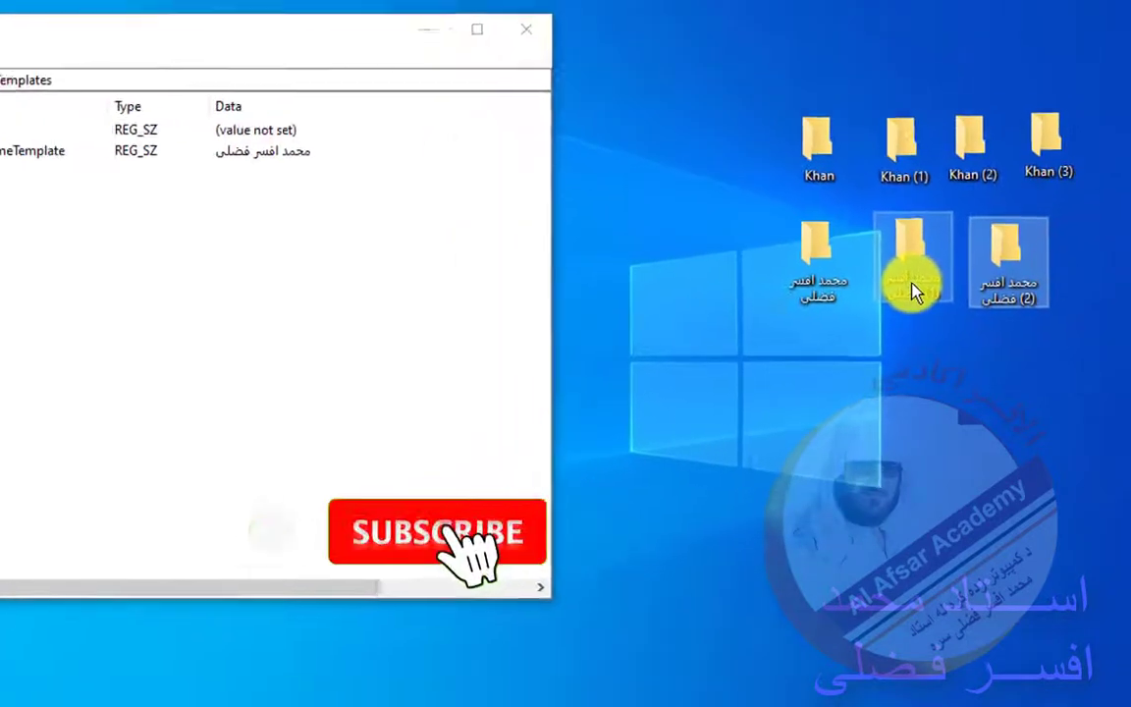
{"action": "left_click", "coordinate": [912, 289], "text": "ctrl"}
{"action": "key", "text": "Delete"}
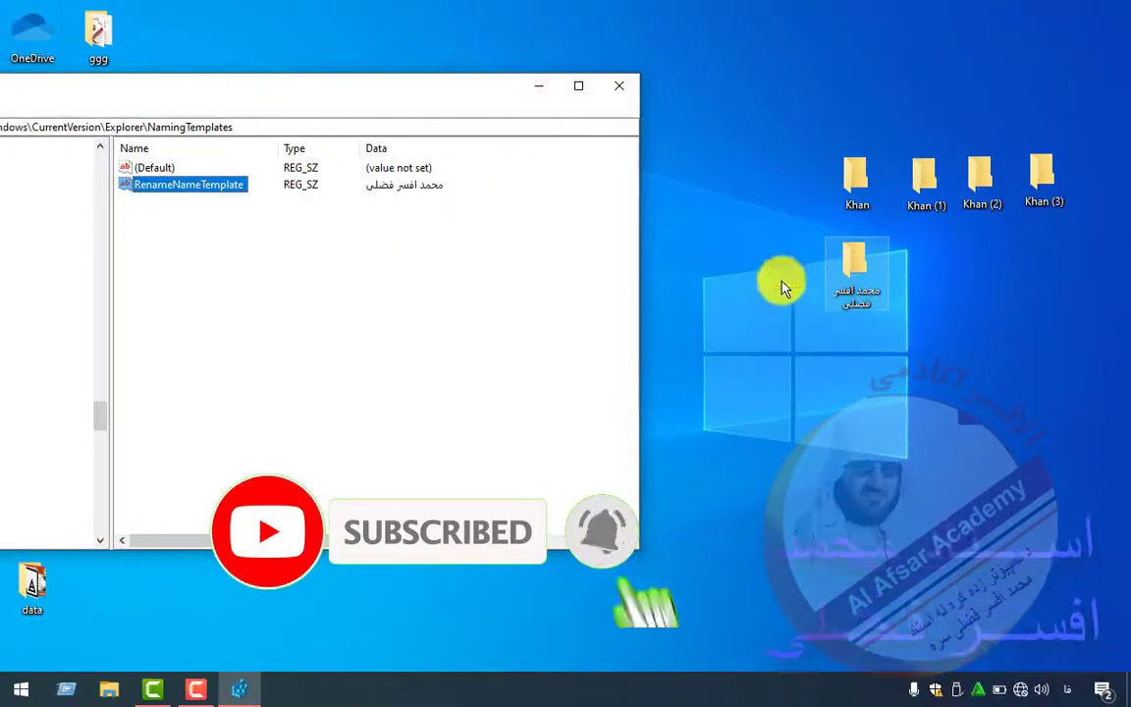
- Move the registry window aside and launch Character Map with the charmap command
{"action": "left_click_drag", "start_coordinate": [437, 93], "coordinate": [604, 58]}
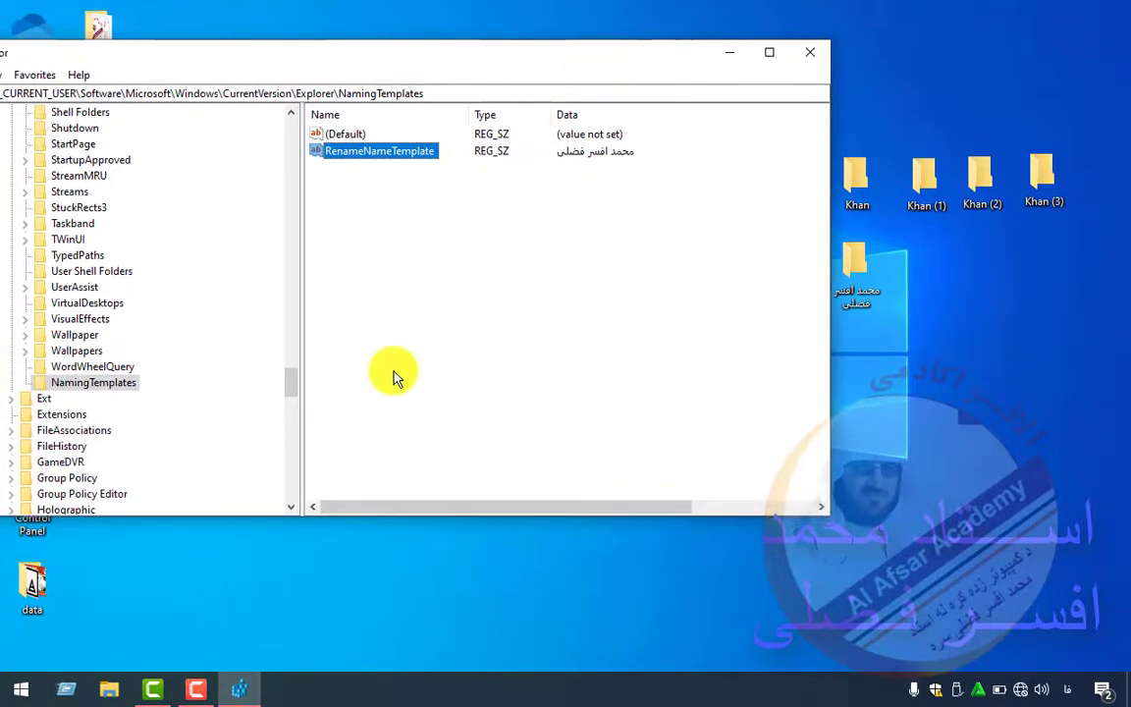
{"action": "key", "text": "super+r"}
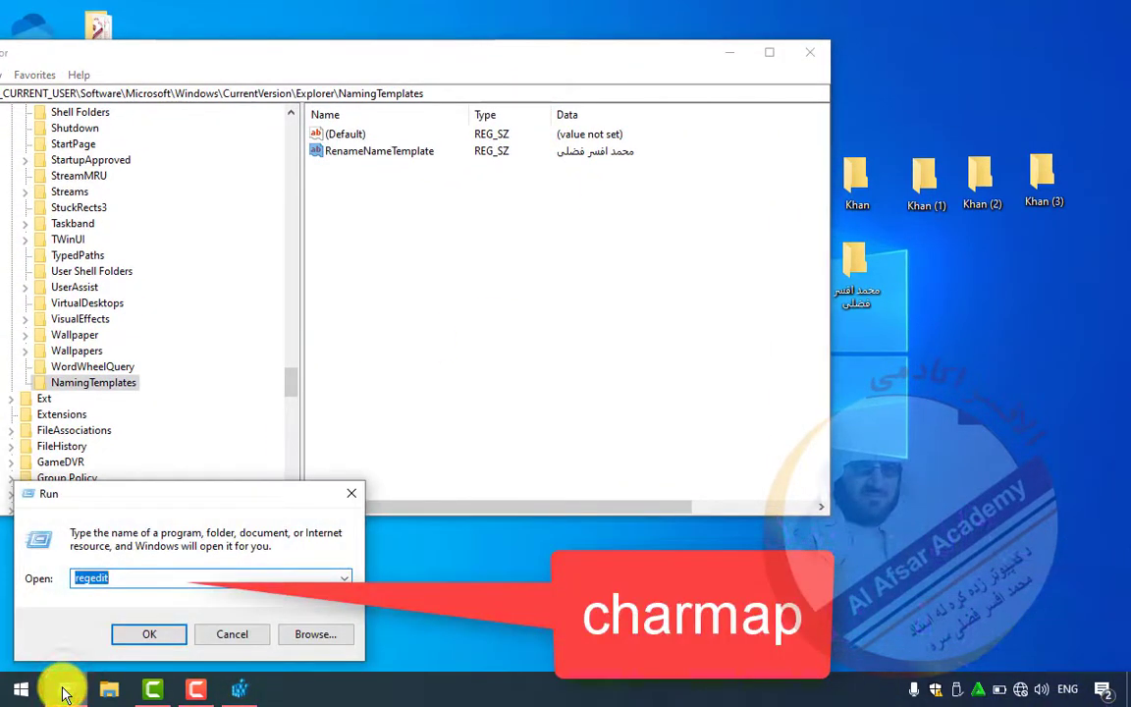
{"action": "type", "text": "charmap"}
{"action": "key", "text": "Return"}
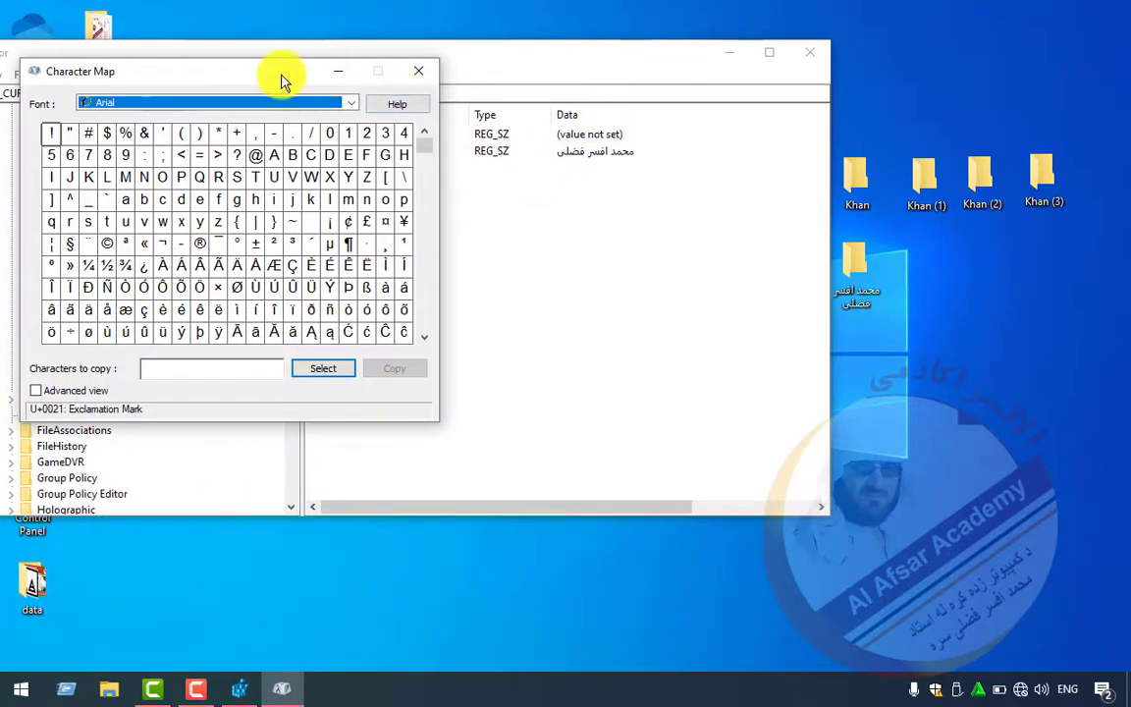
- Copy the No-Break Space (U+00A0), then return to Registry Editor's RenameNameTemplate value
{"action": "left_click_drag", "start_coordinate": [281, 76], "coordinate": [474, 127]}
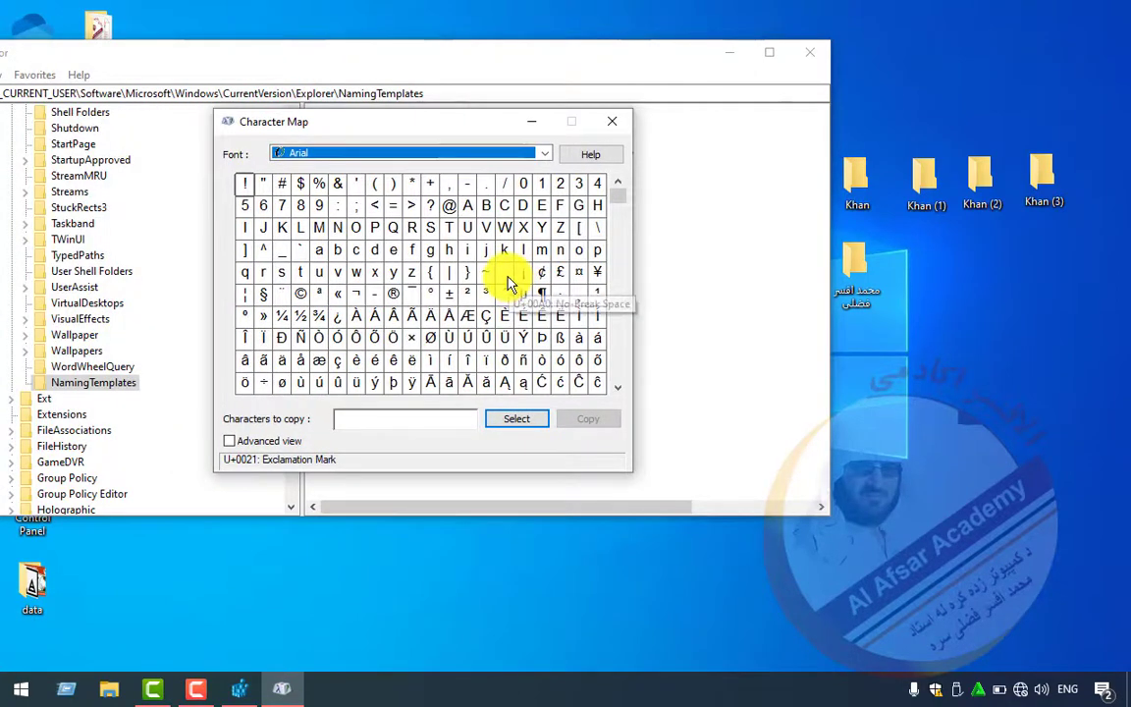
{"action": "left_click", "coordinate": [510, 278]}
{"action": "left_click", "coordinate": [520, 422]}
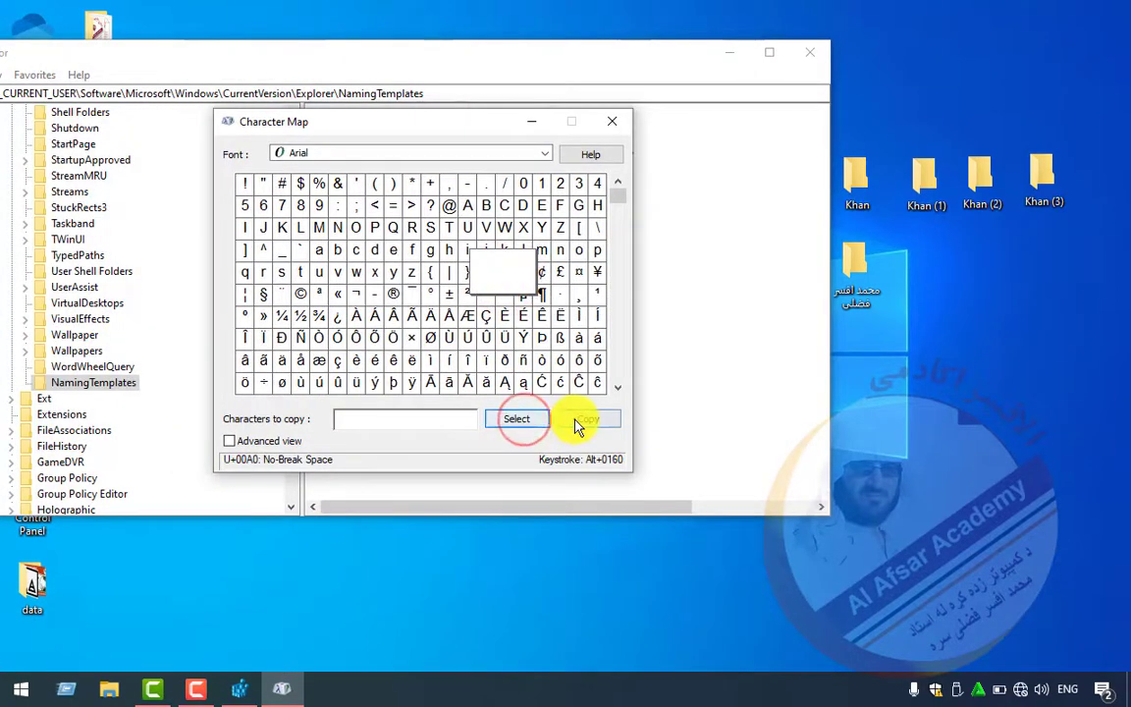
{"action": "left_click", "coordinate": [589, 419]}
{"action": "left_click", "coordinate": [673, 334]}
{"action": "left_click", "coordinate": [348, 151]}
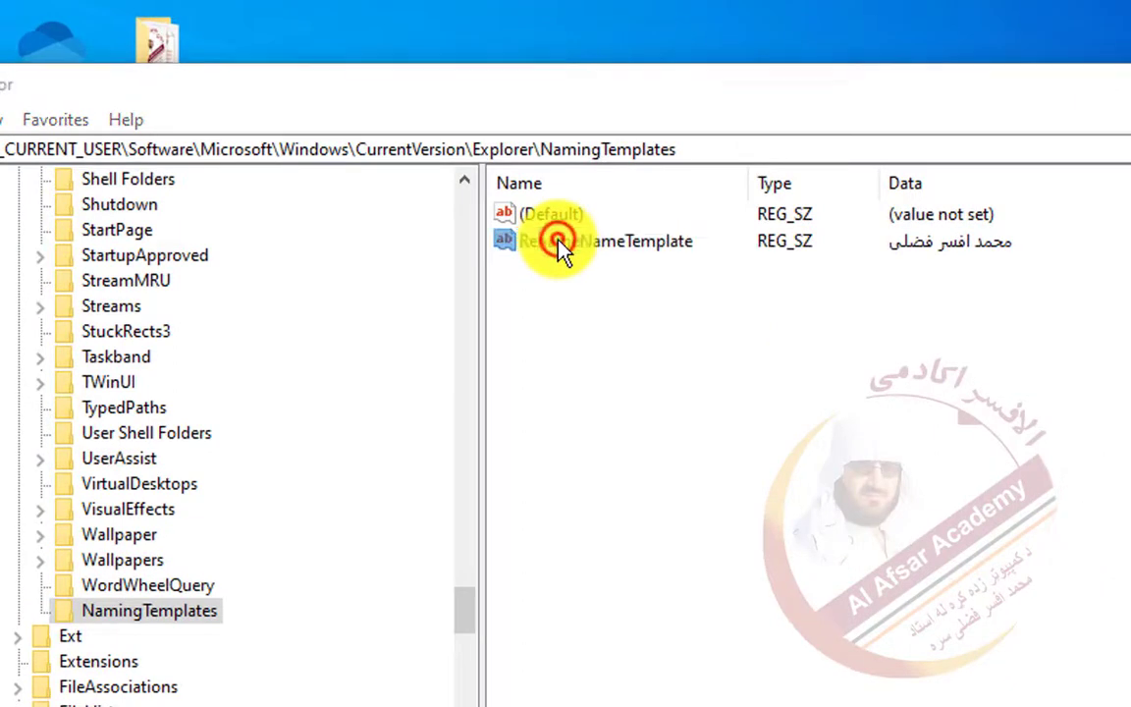
- Paste the U+00A0 no-break space after the Arabic-script name in RenameNameTemplate and confirm
{"action": "double_click", "coordinate": [560, 245]}
{"action": "left_click", "coordinate": [424, 353]}
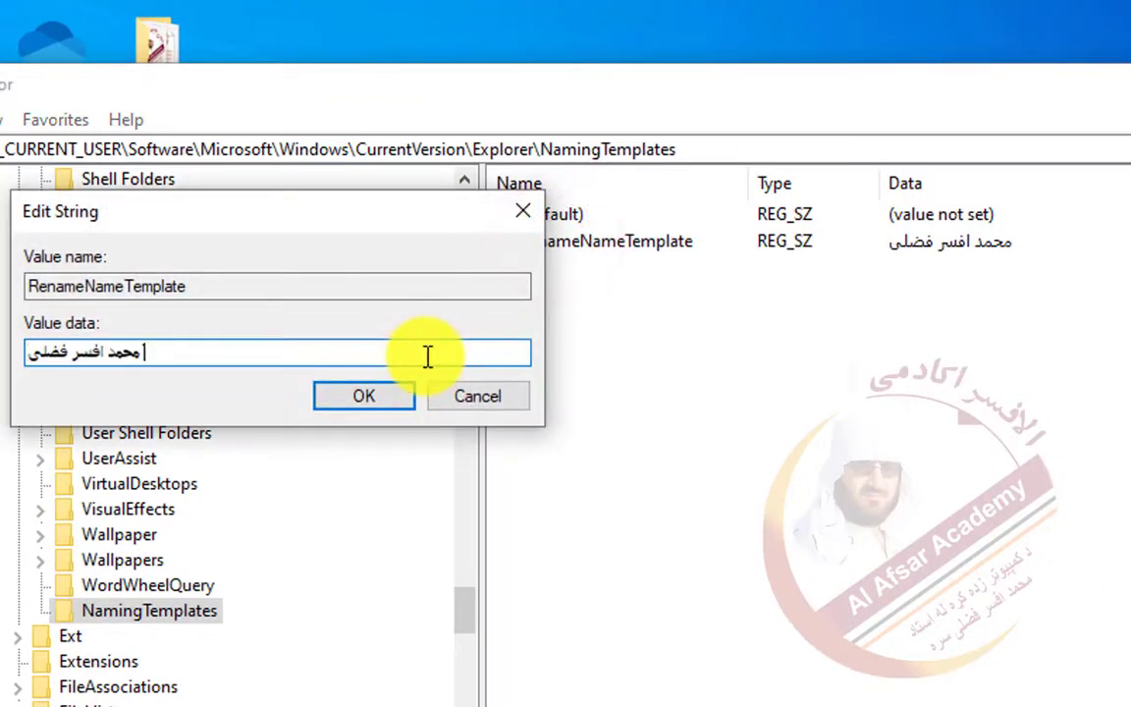
{"action": "key", "text": "ctrl+v"}
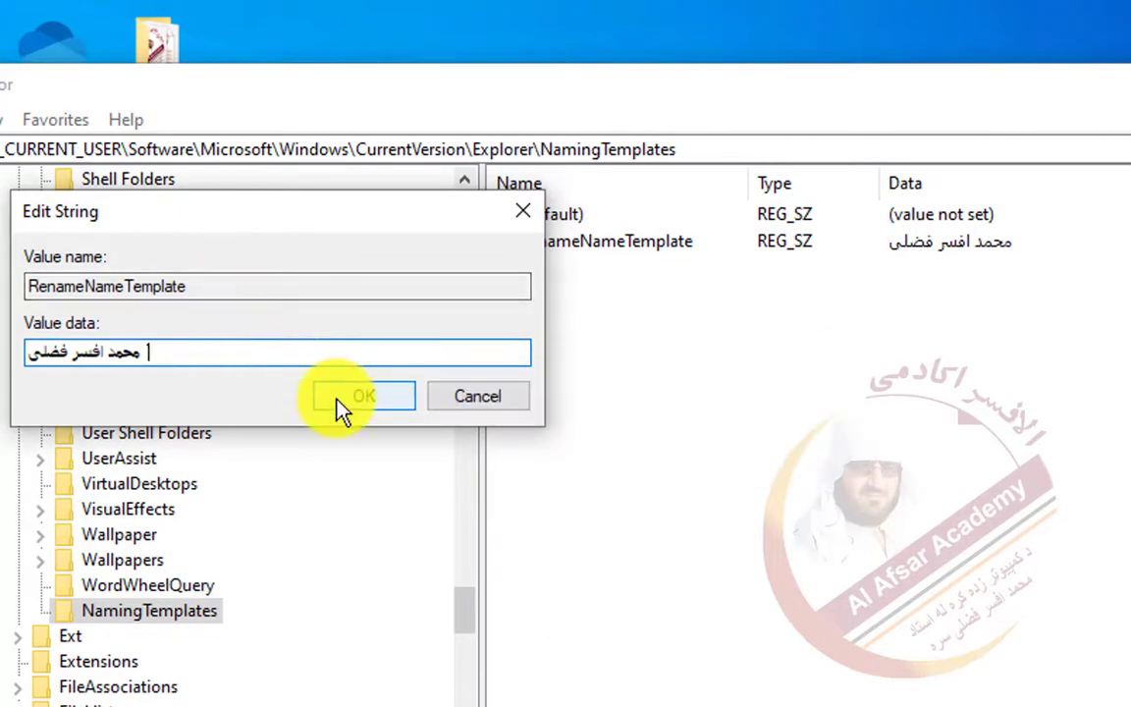
{"action": "left_click", "coordinate": [339, 397]}
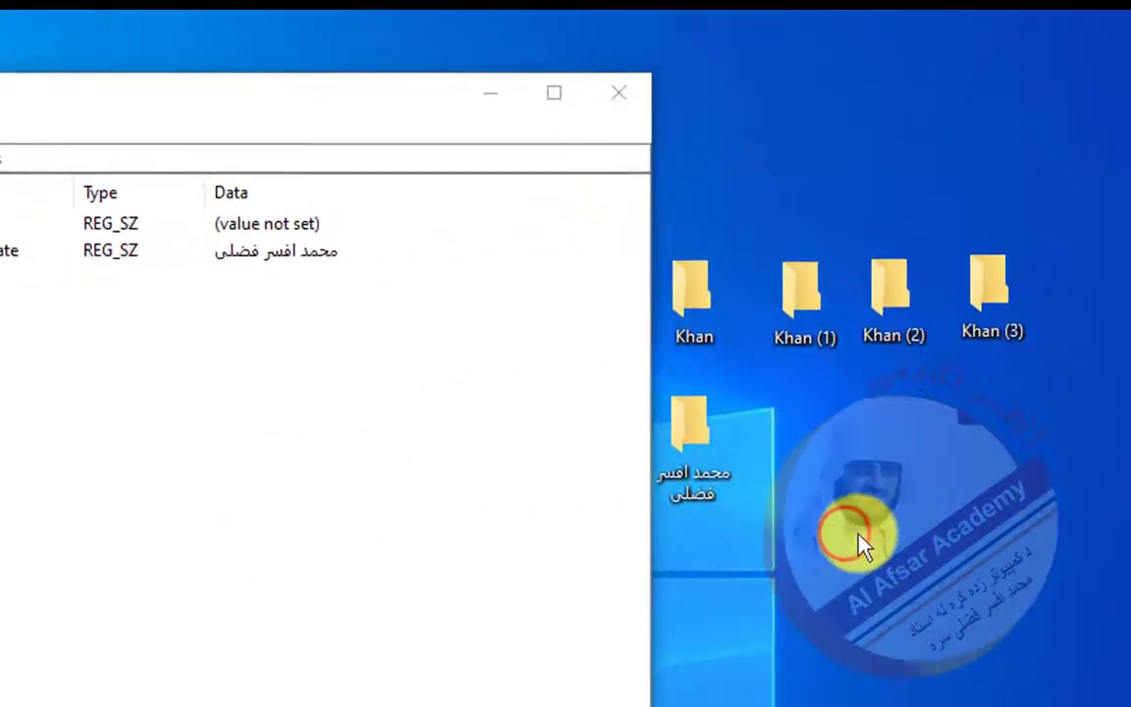
{"action": "right_click", "coordinate": [795, 530]}
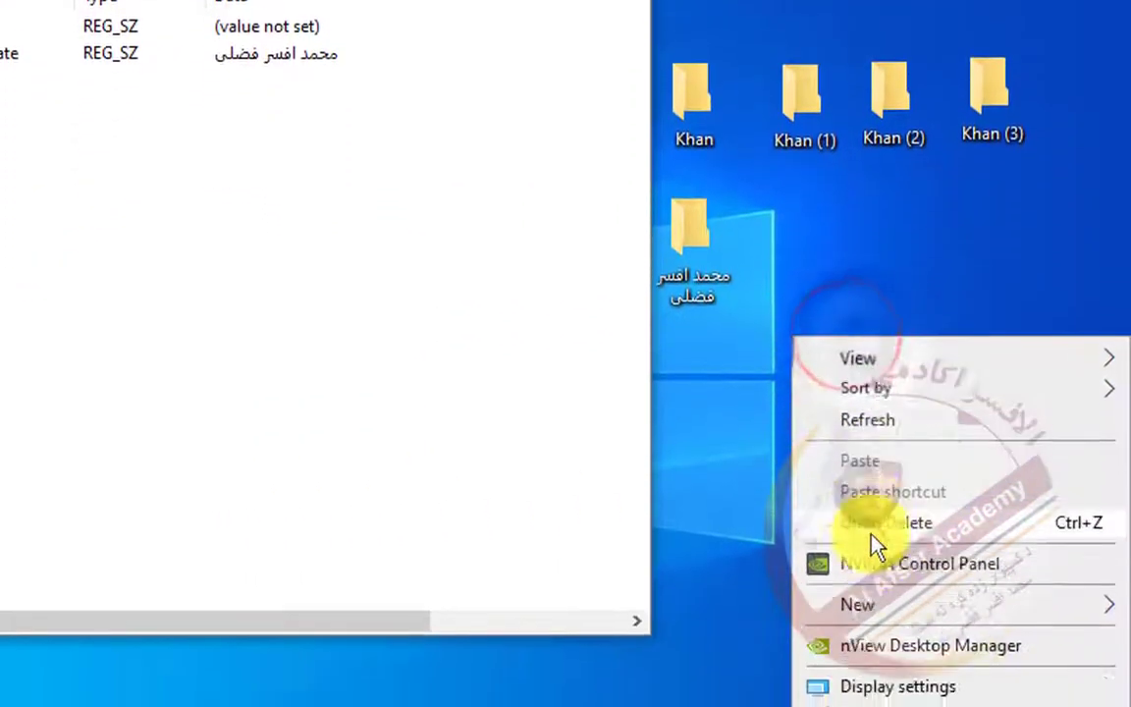
- Create a new desktop folder named by the Persian template and move it beside the other named folder
{"action": "mouse_move", "coordinate": [884, 589]}
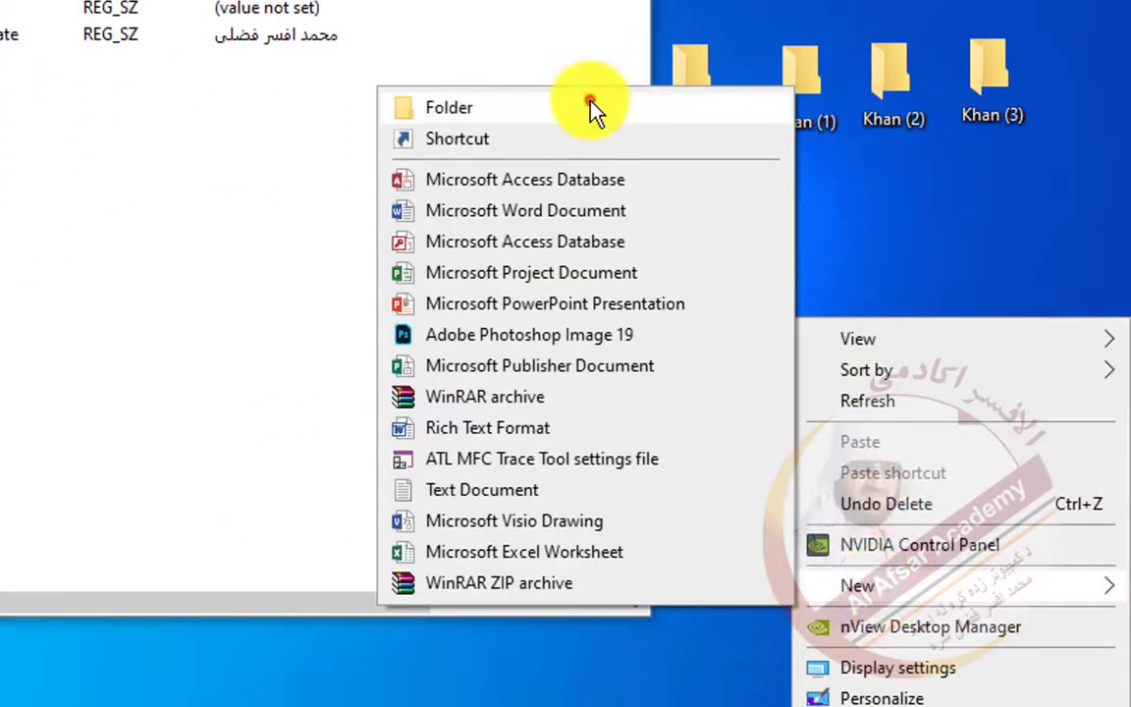
{"action": "left_click", "coordinate": [589, 106]}
{"action": "left_click_drag", "start_coordinate": [886, 349], "coordinate": [790, 211]}
- Narrow and reposition the Registry Editor window and widen its values list pane
{"action": "left_click", "coordinate": [424, 207]}
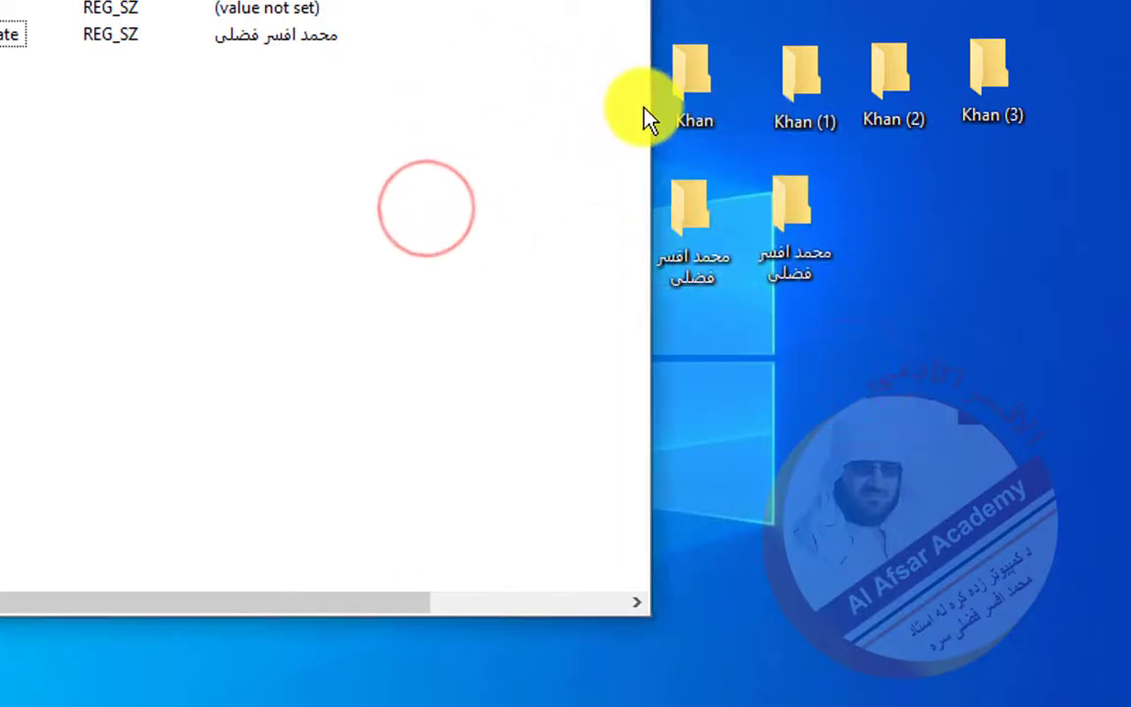
{"action": "left_click_drag", "start_coordinate": [650, 108], "coordinate": [388, 131]}
{"action": "left_click_drag", "start_coordinate": [402, 18], "coordinate": [344, 27]}
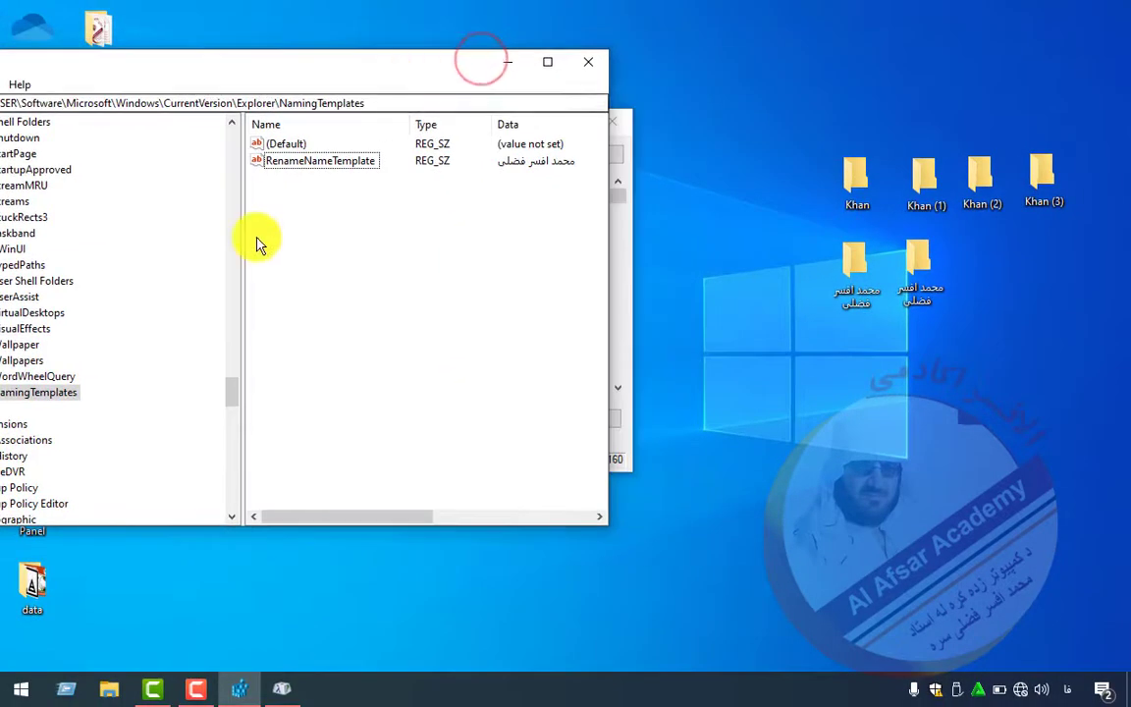
{"action": "left_click_drag", "start_coordinate": [241, 242], "coordinate": [162, 244]}
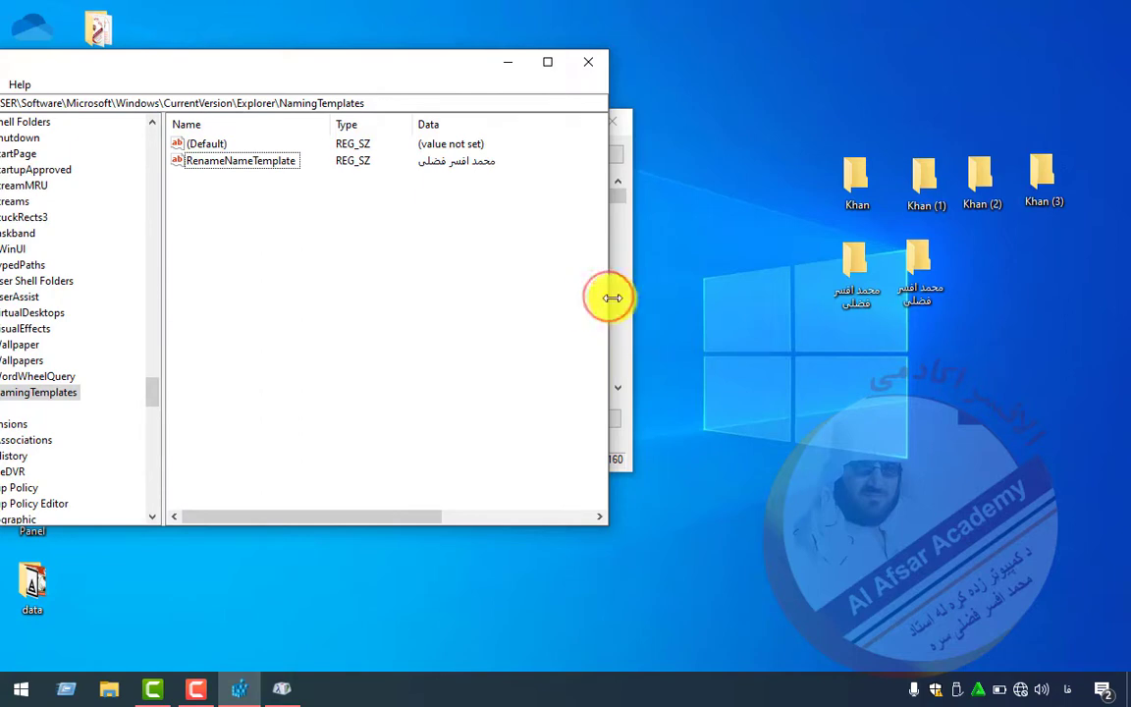
{"action": "left_click_drag", "start_coordinate": [610, 298], "coordinate": [513, 300]}
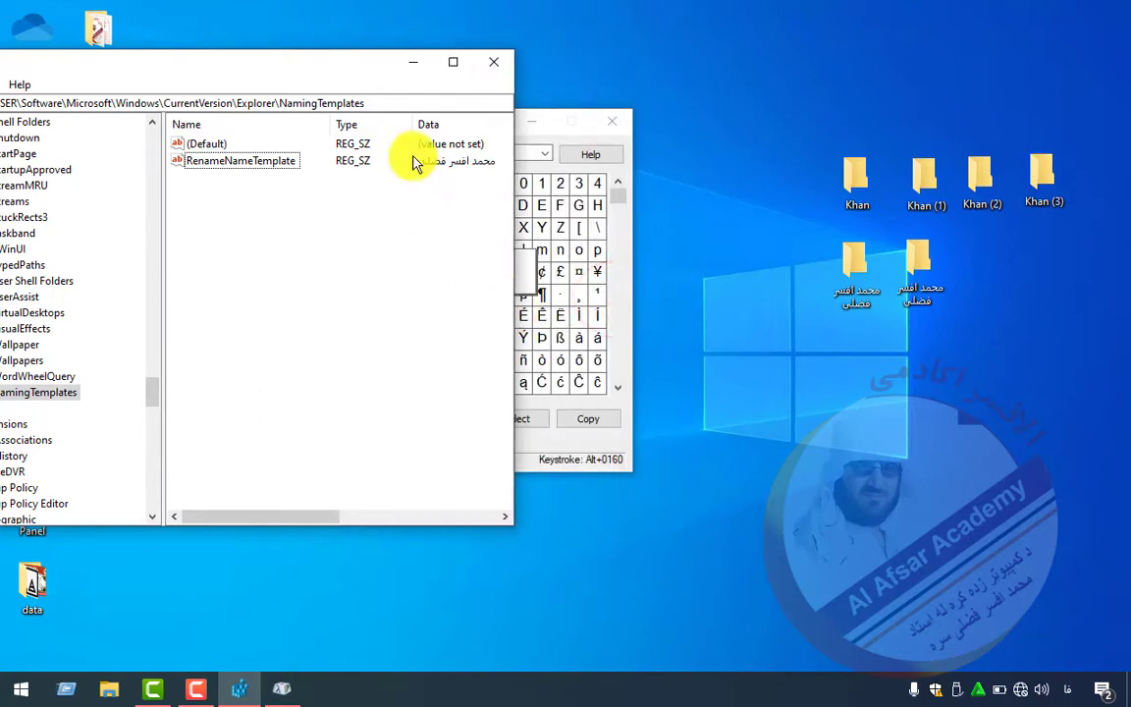
{"action": "left_click_drag", "start_coordinate": [381, 86], "coordinate": [403, 98]}
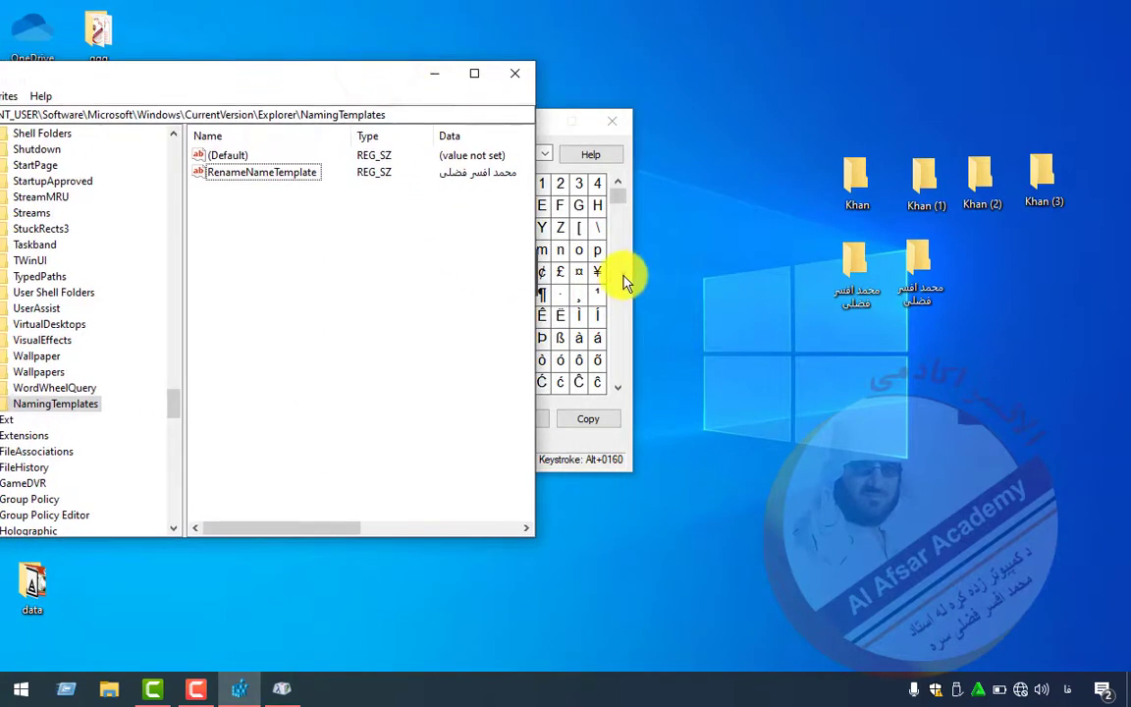
{"action": "left_click", "coordinate": [622, 277]}
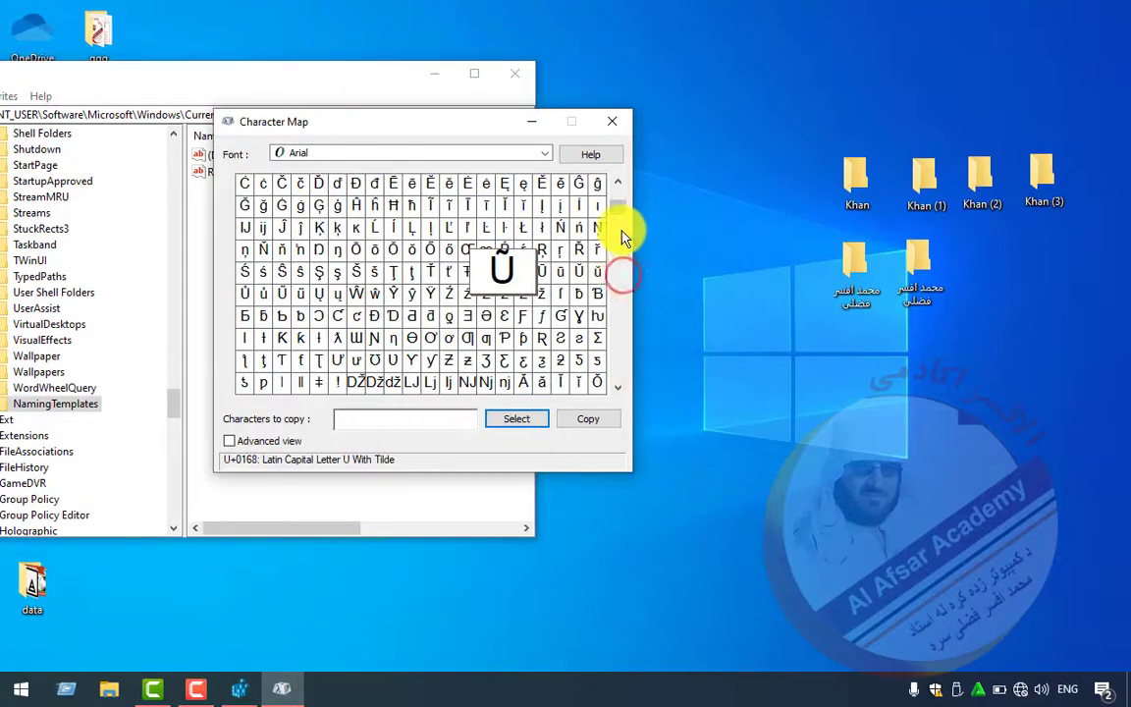
- Copy the Right-To-Left Mark character from Character Map to the clipboard
{"action": "left_click", "coordinate": [448, 424]}
{"action": "left_click_drag", "start_coordinate": [621, 218], "coordinate": [615, 333]}
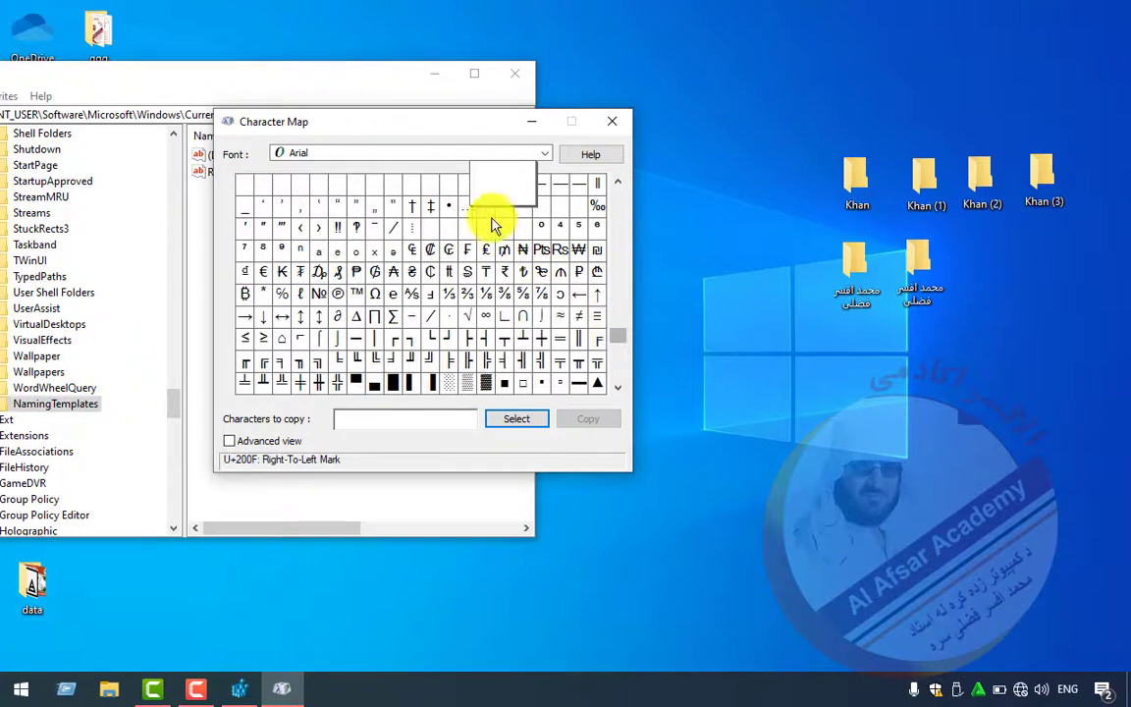
{"action": "triple_click", "coordinate": [618, 183]}
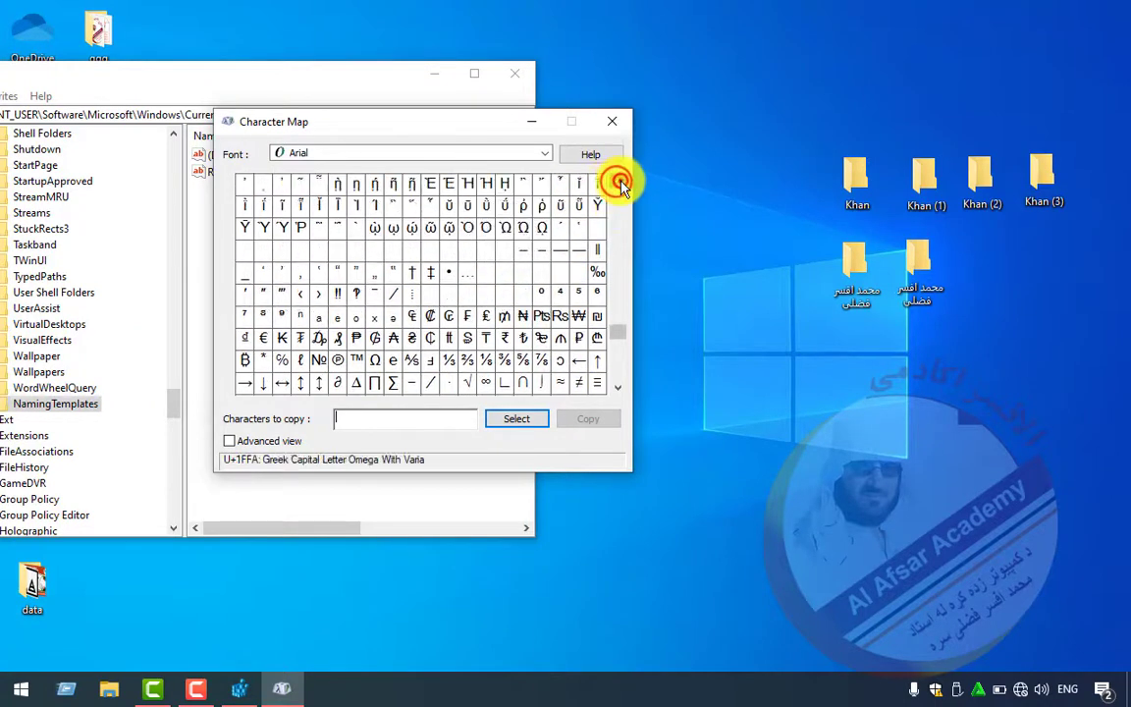
{"action": "left_click", "coordinate": [454, 250]}
{"action": "left_click", "coordinate": [503, 254]}
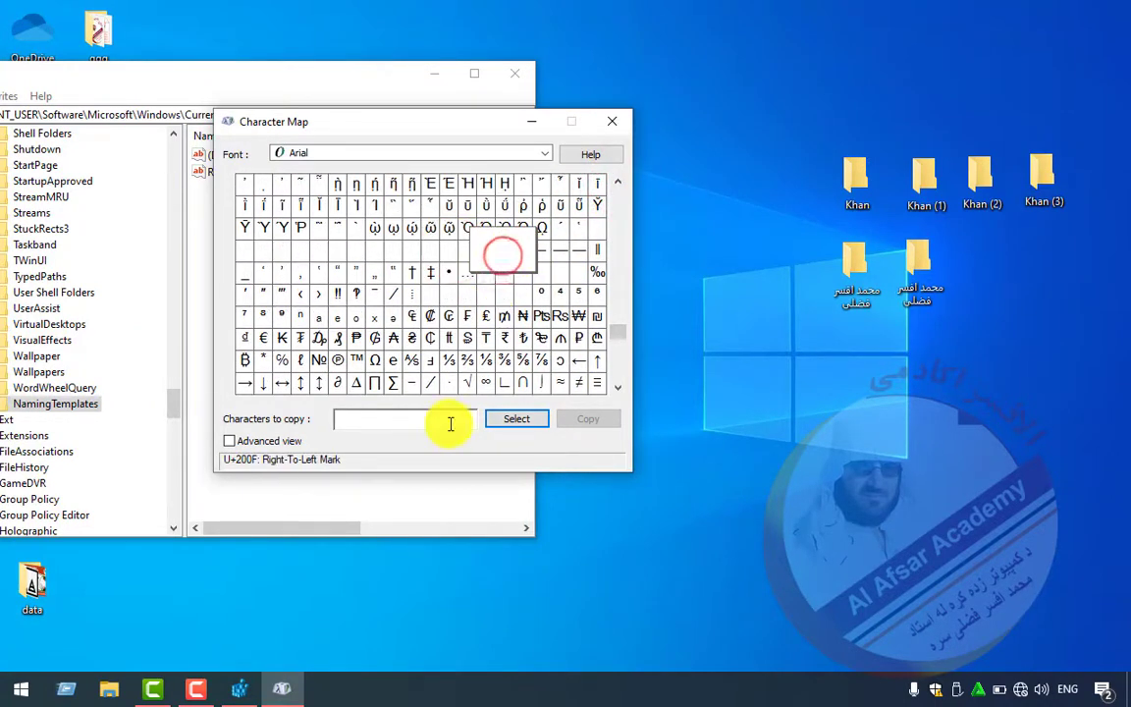
{"action": "left_click", "coordinate": [447, 422]}
{"action": "left_click", "coordinate": [517, 419]}
{"action": "left_click", "coordinate": [590, 418]}
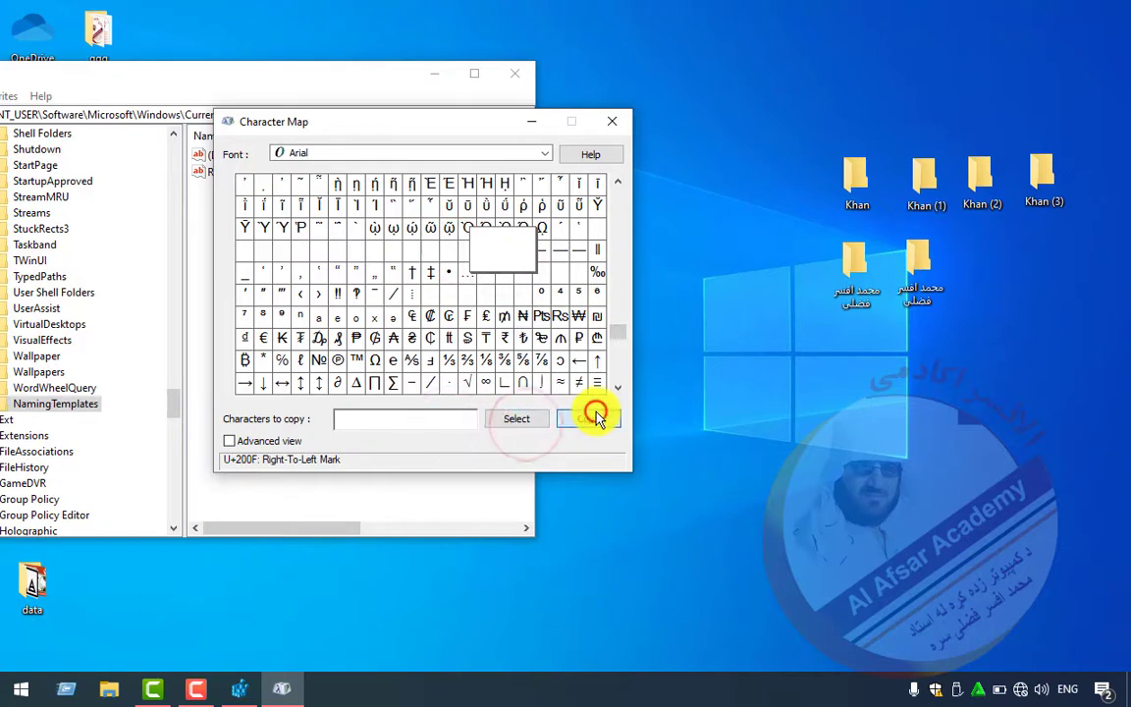
- Re-confirm RenameNameTemplate and create a third unnumbered desktop folder with the Persian name
{"action": "left_click_drag", "start_coordinate": [204, 78], "coordinate": [243, 64]}
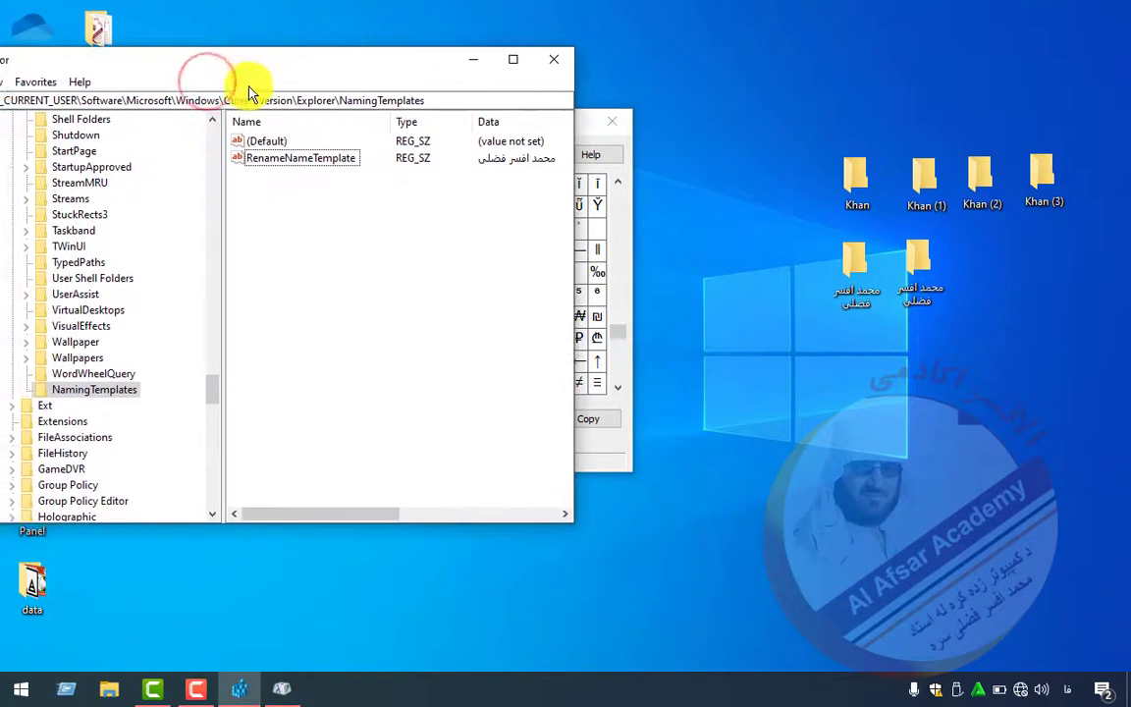
{"action": "double_click", "coordinate": [263, 160]}
{"action": "left_click", "coordinate": [150, 231]}
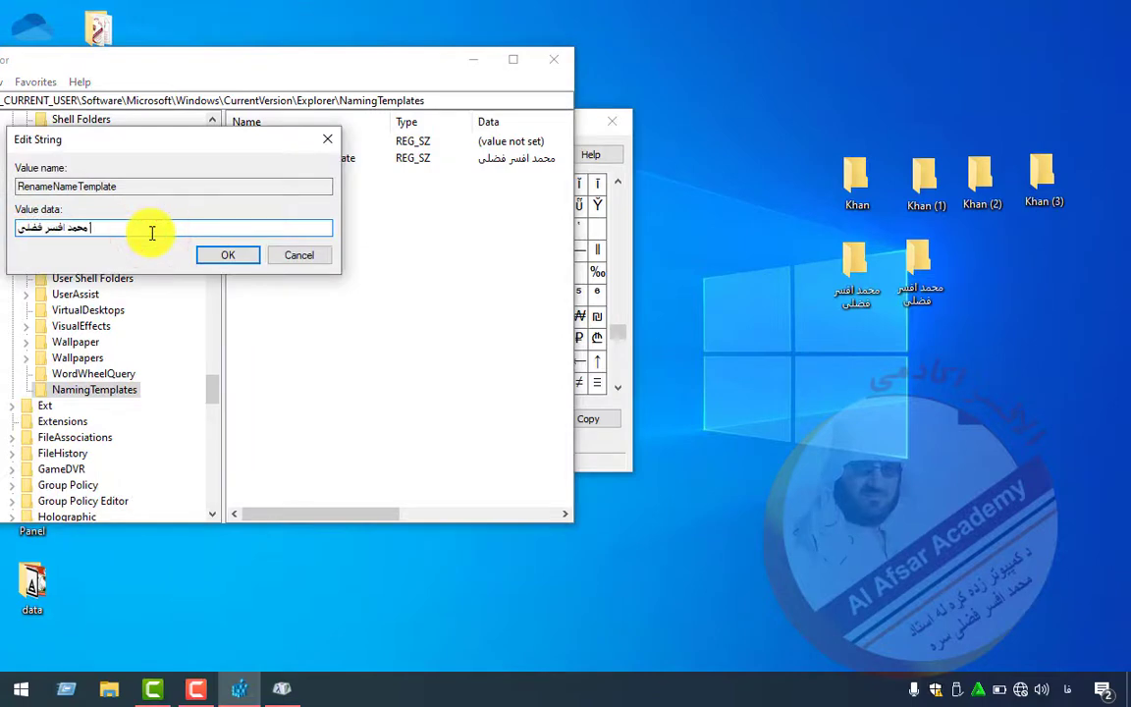
{"action": "left_click", "coordinate": [208, 257]}
{"action": "right_click", "coordinate": [841, 326]}
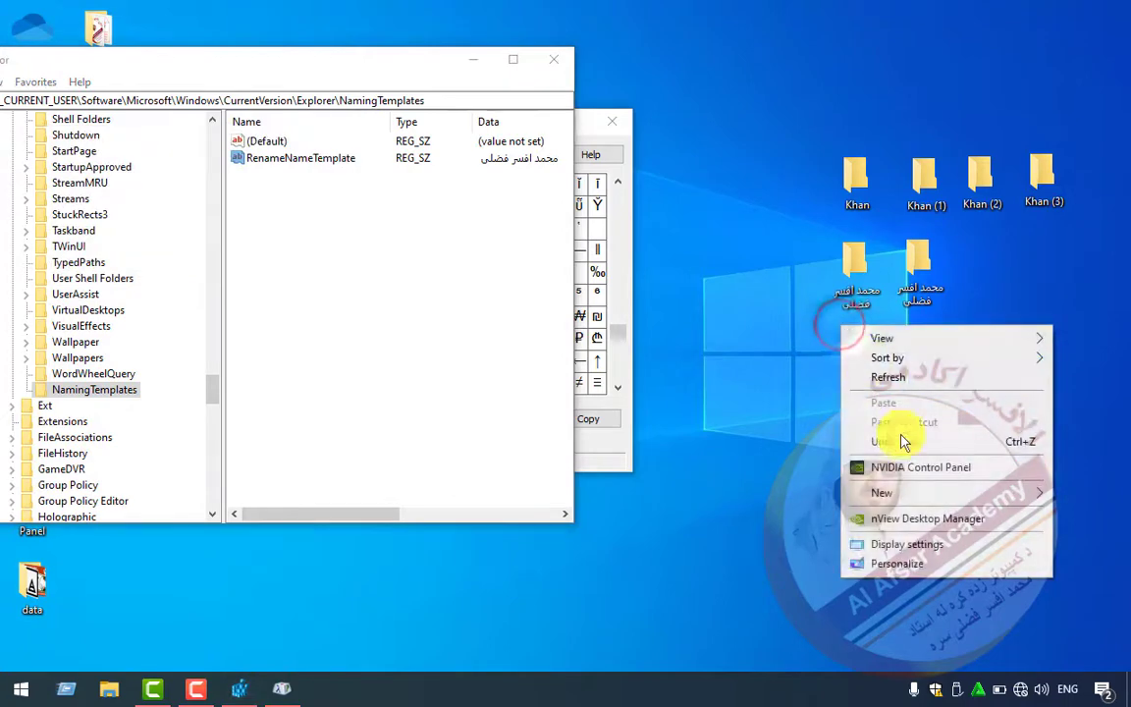
{"action": "mouse_move", "coordinate": [878, 492]}
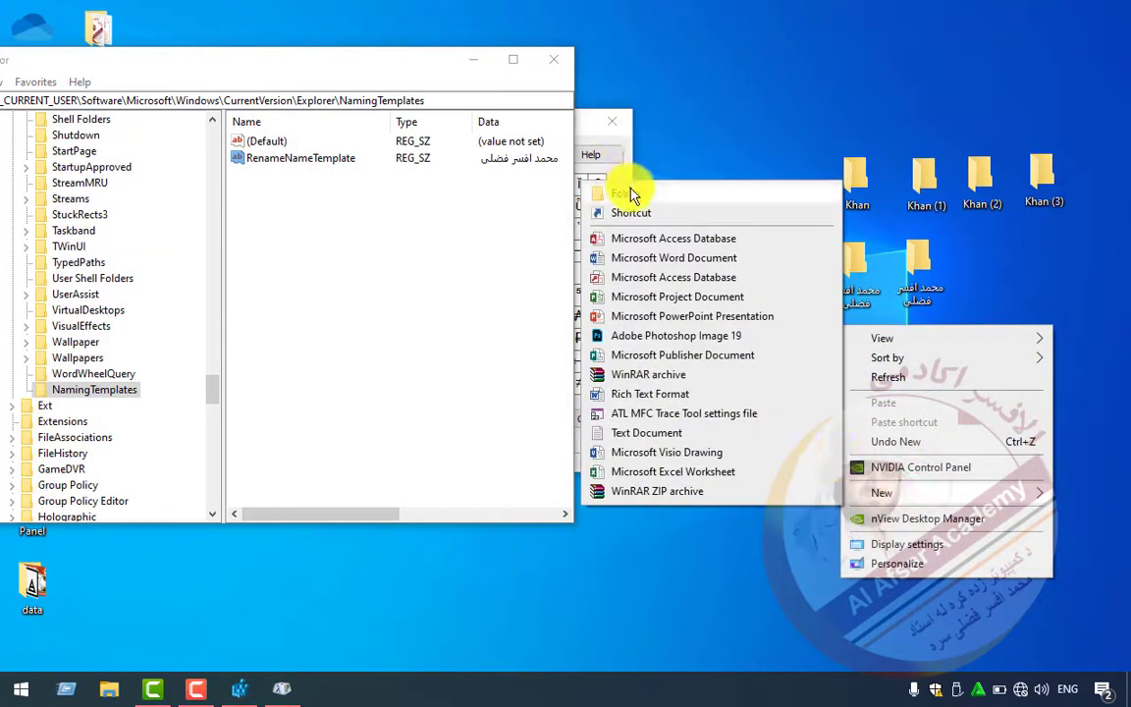
{"action": "left_click", "coordinate": [630, 195]}
{"action": "key", "text": "Return"}
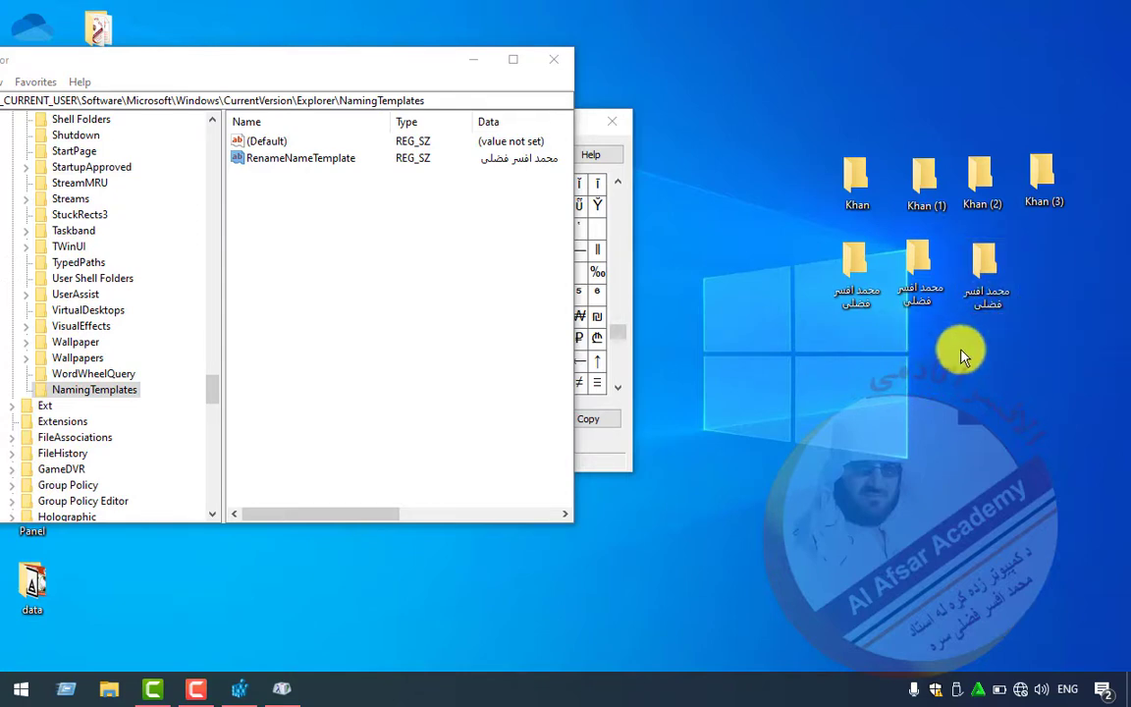
- Clear RenameNameTemplate's value data and save it empty
{"action": "double_click", "coordinate": [291, 160]}
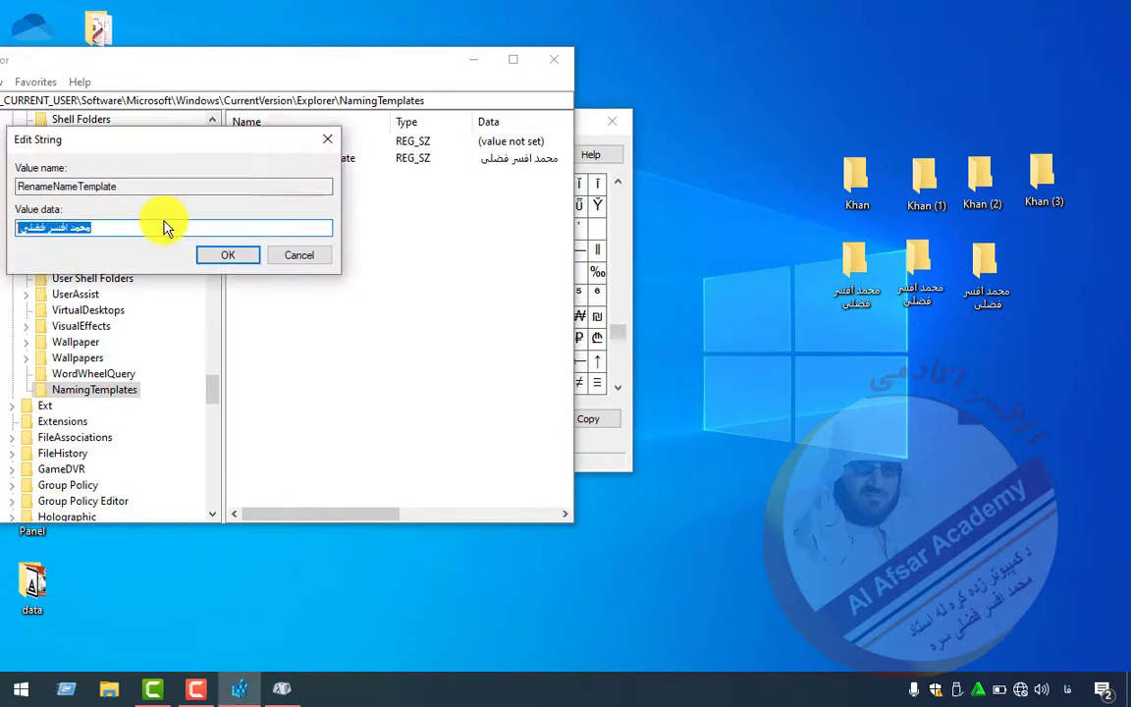
{"action": "type", "text": "جب"}
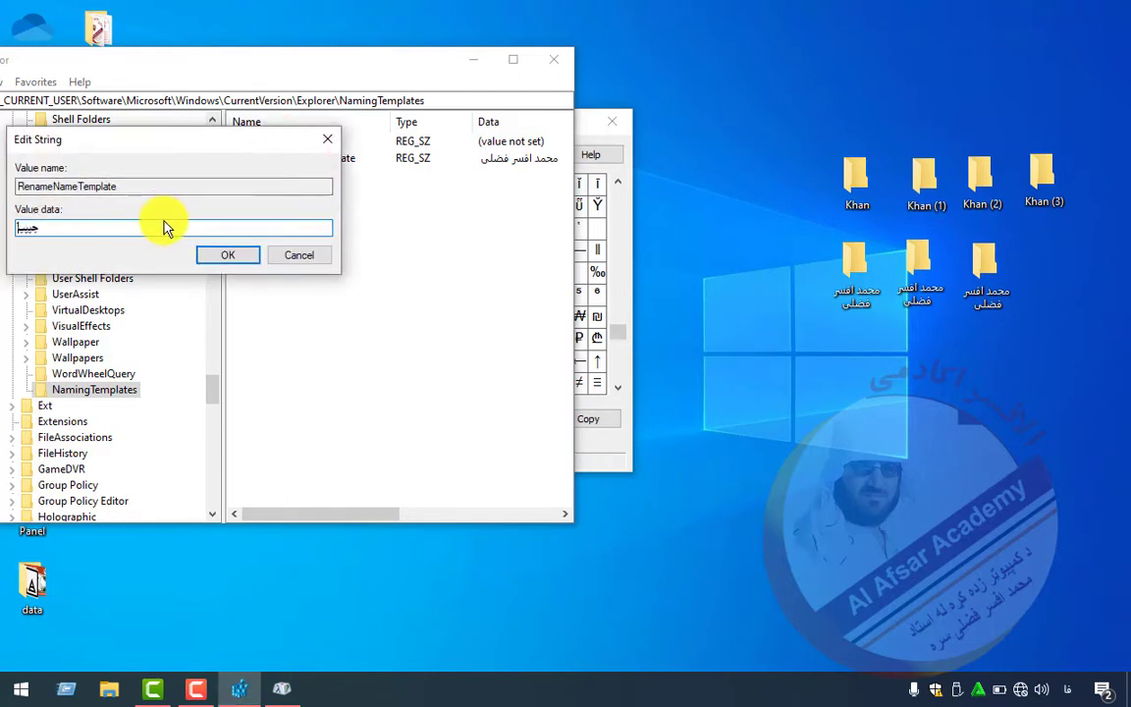
{"action": "key", "text": "BackSpace"}
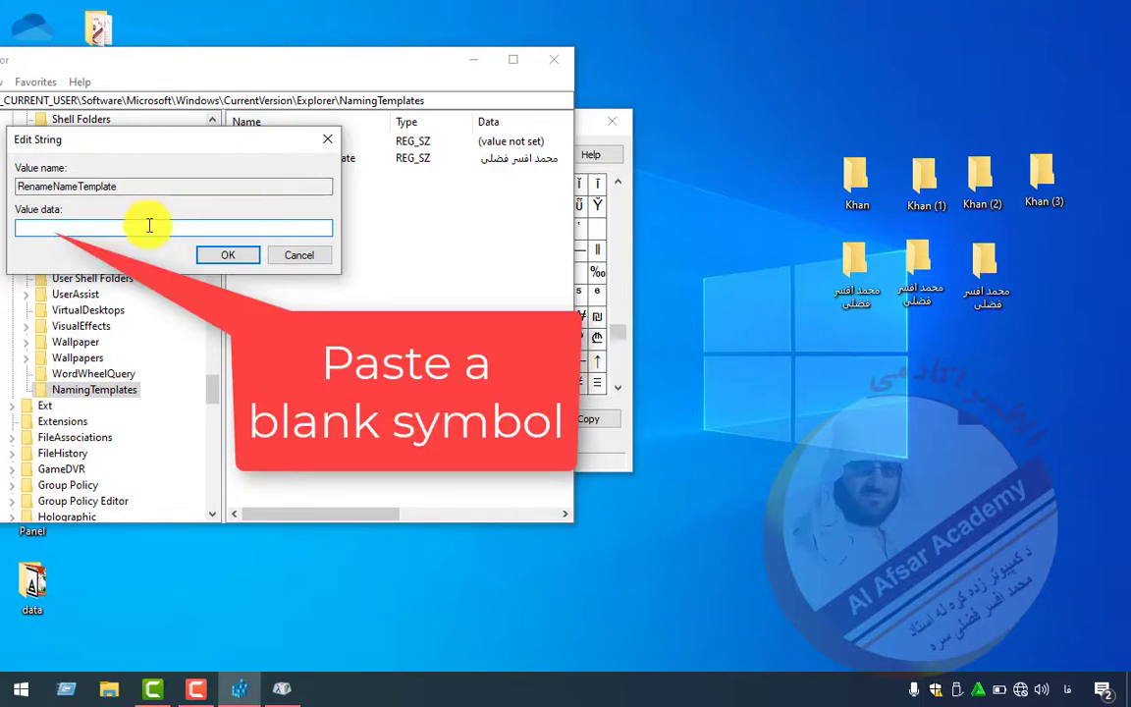
{"action": "left_click", "coordinate": [220, 255]}
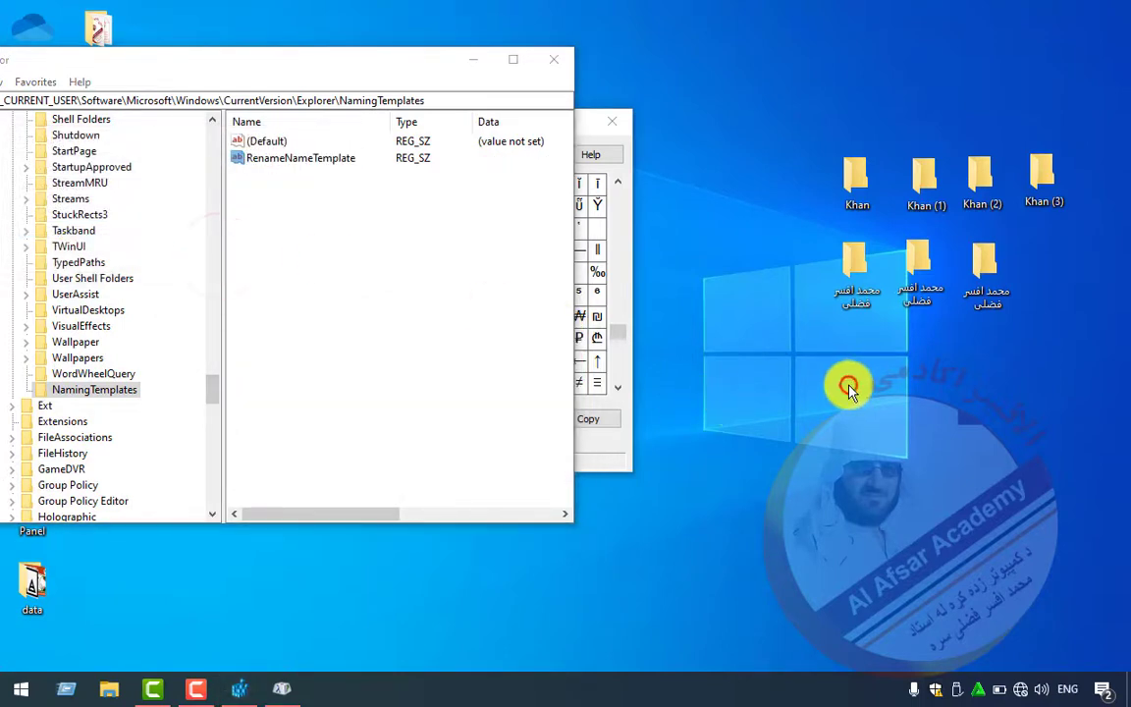
- Create a new desktop folder, which appears with no visible name
{"action": "right_click", "coordinate": [850, 385]}
{"action": "mouse_move", "coordinate": [893, 552]}
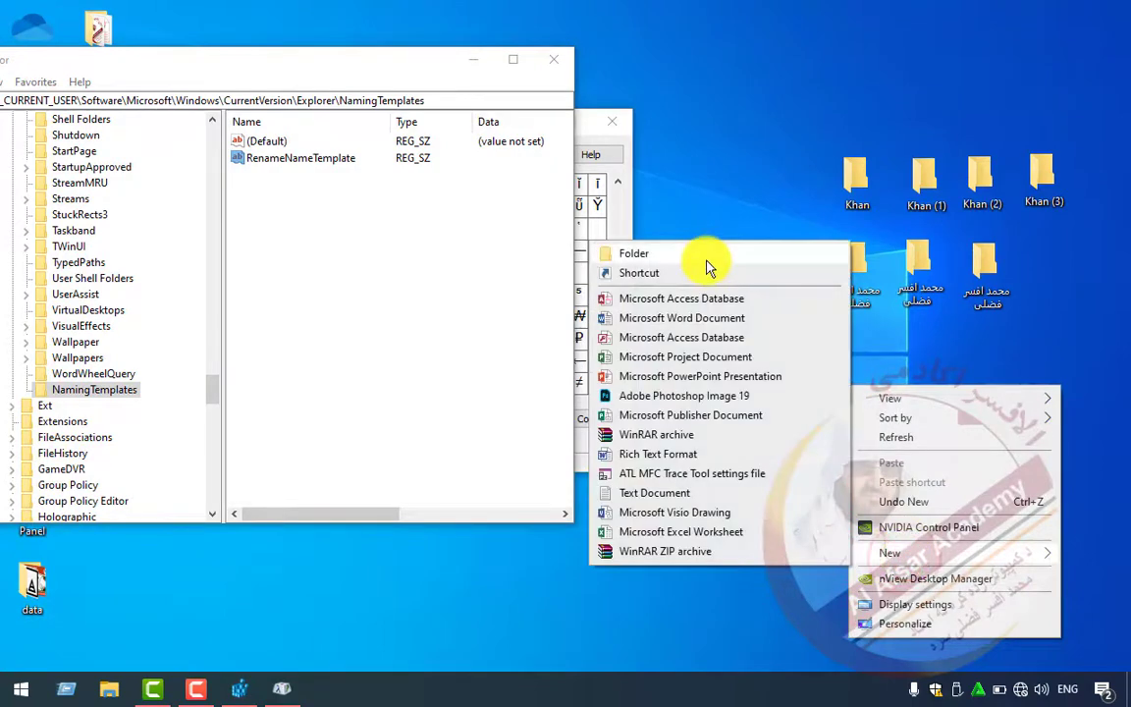
{"action": "left_click", "coordinate": [709, 257]}
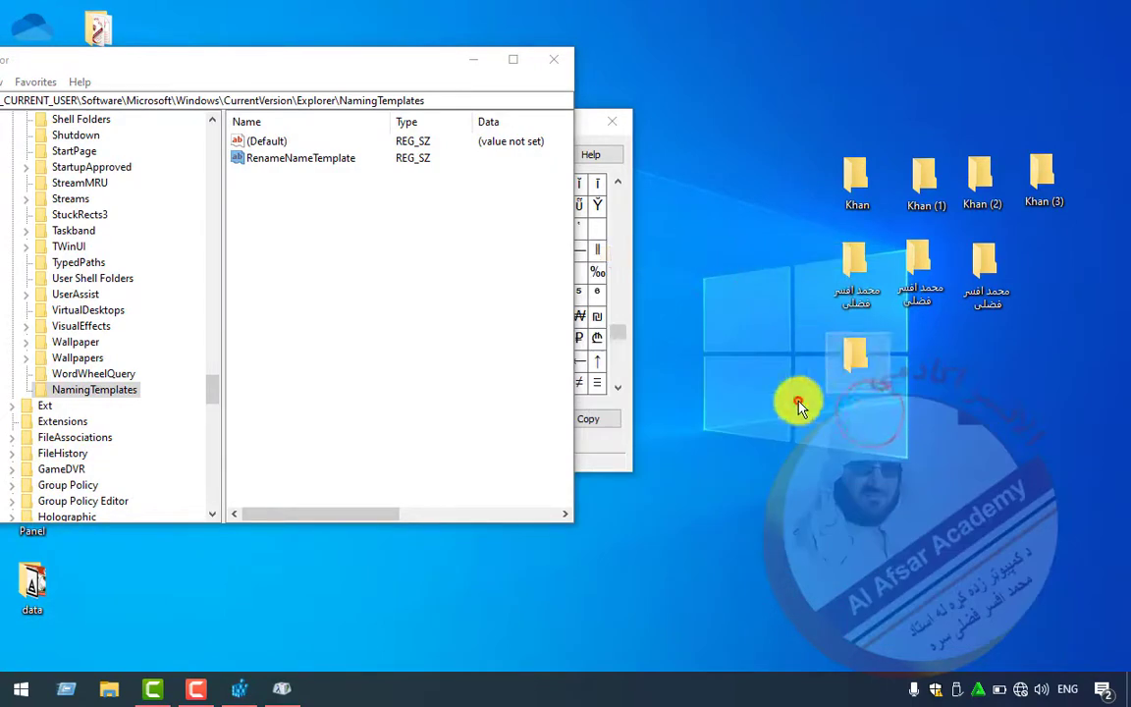
{"action": "left_click", "coordinate": [628, 295]}
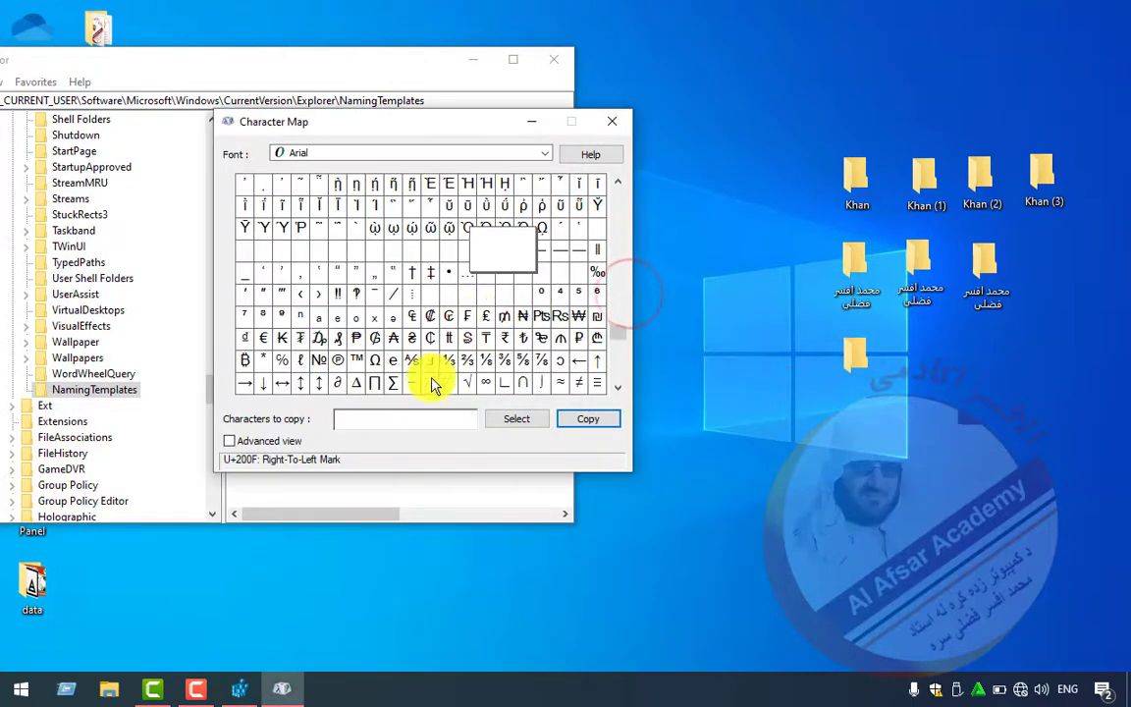
- Copy the Zero Width Non-Joiner (U+200C) and save it as RenameNameTemplate's data
{"action": "left_click", "coordinate": [449, 251]}
{"action": "left_click", "coordinate": [520, 419]}
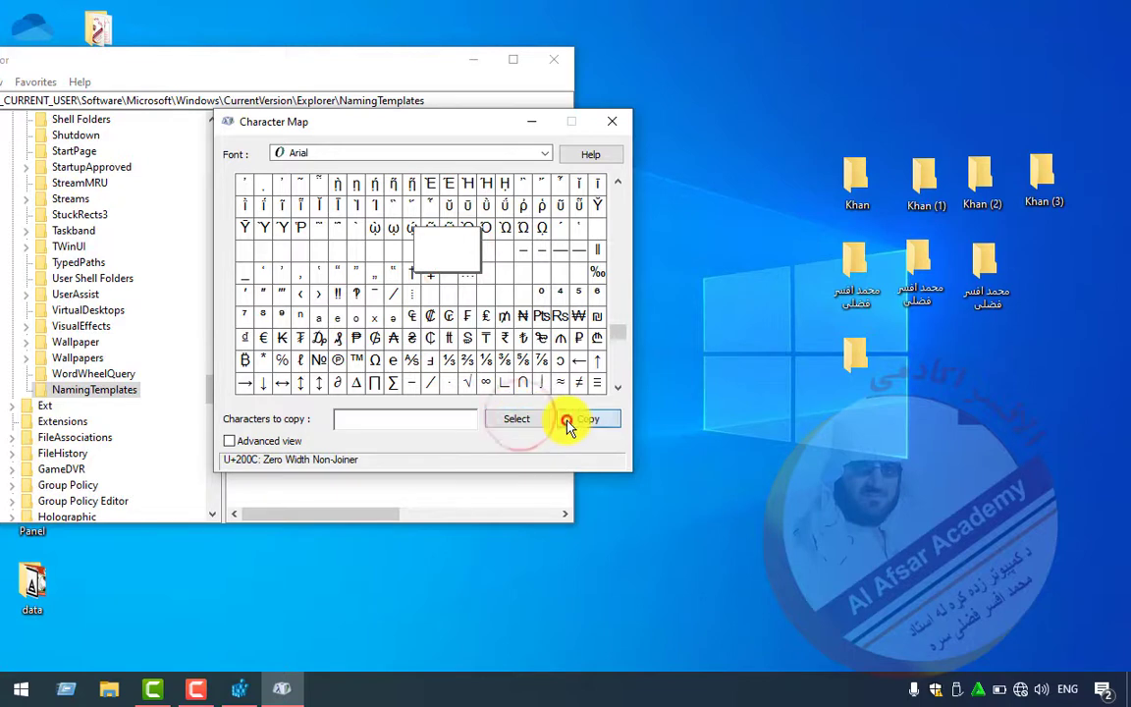
{"action": "left_click", "coordinate": [575, 419]}
{"action": "left_click", "coordinate": [370, 64]}
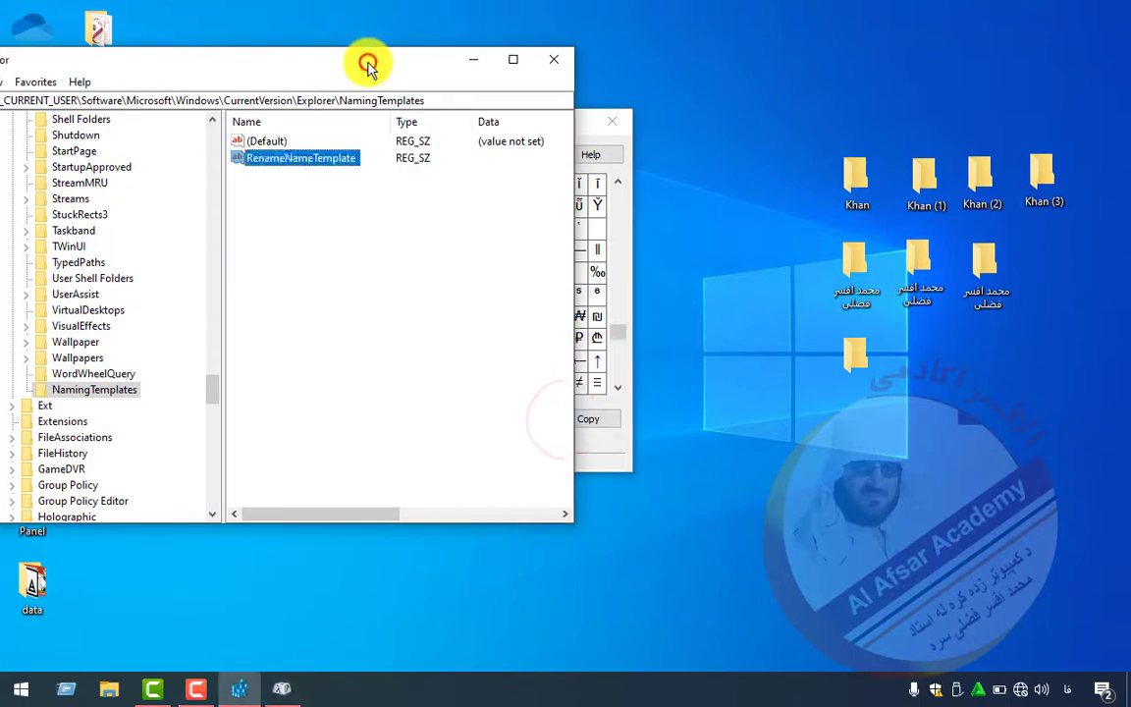
{"action": "right_click", "coordinate": [284, 165]}
{"action": "left_click", "coordinate": [310, 173]}
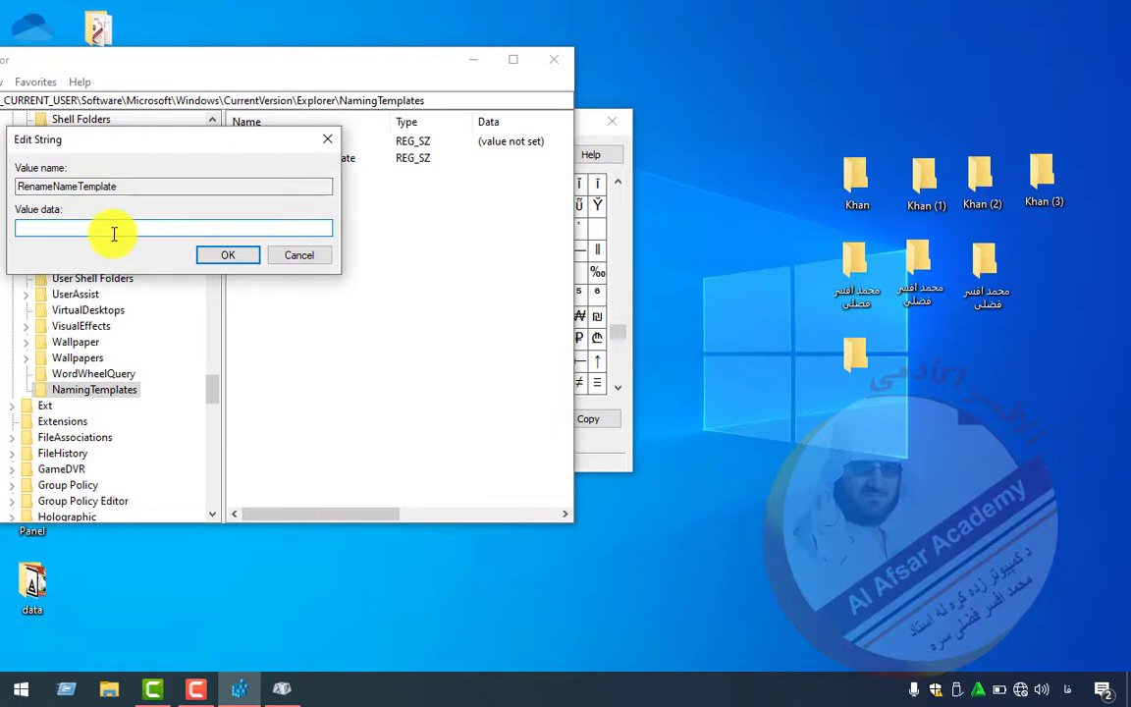
{"action": "left_click", "coordinate": [198, 253]}
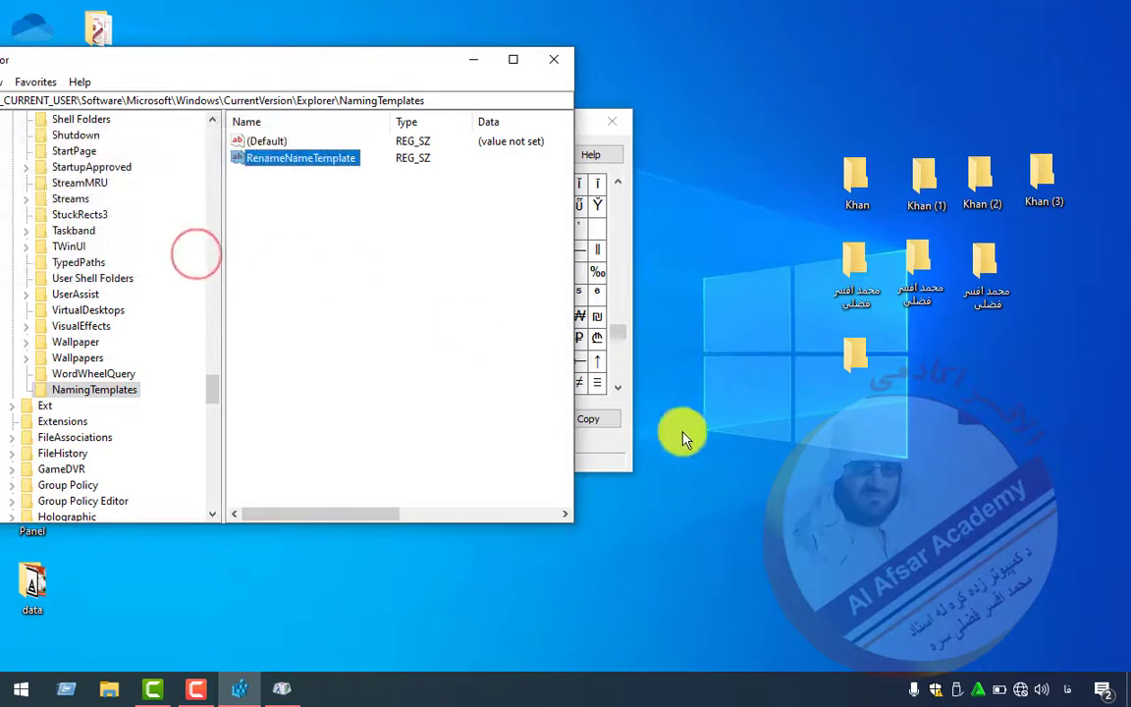
- Create another desktop folder, which also gets a blank name
{"action": "right_click", "coordinate": [955, 348]}
{"action": "mouse_move", "coordinate": [967, 517]}
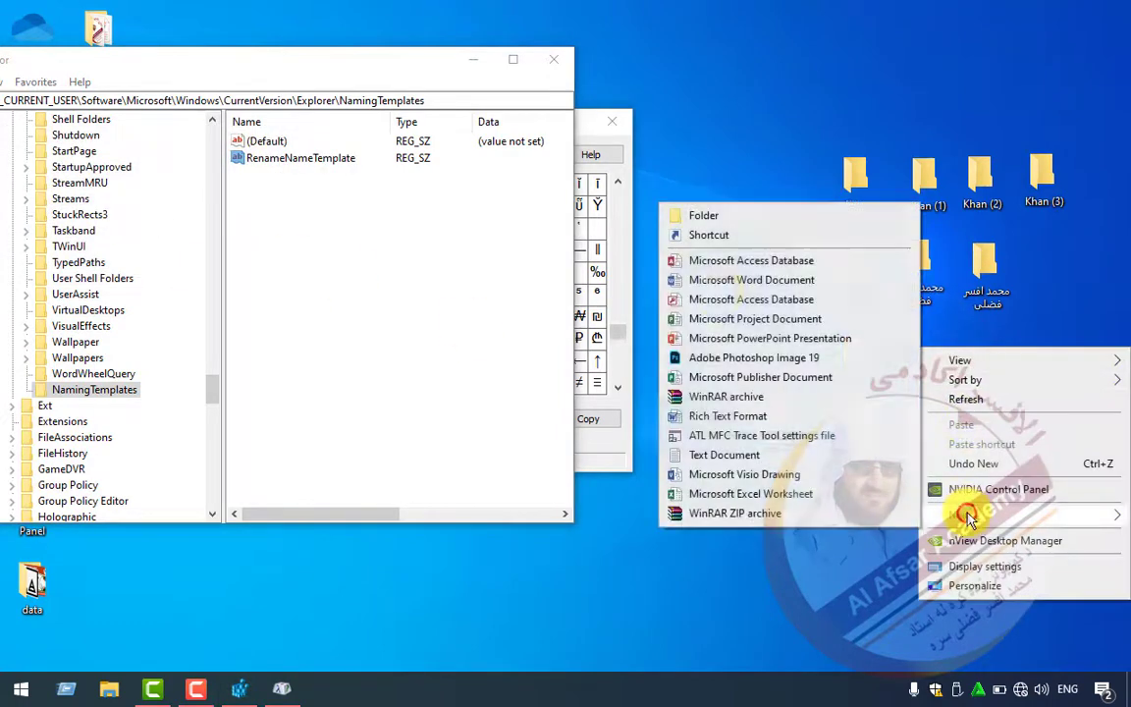
{"action": "left_click", "coordinate": [711, 216]}
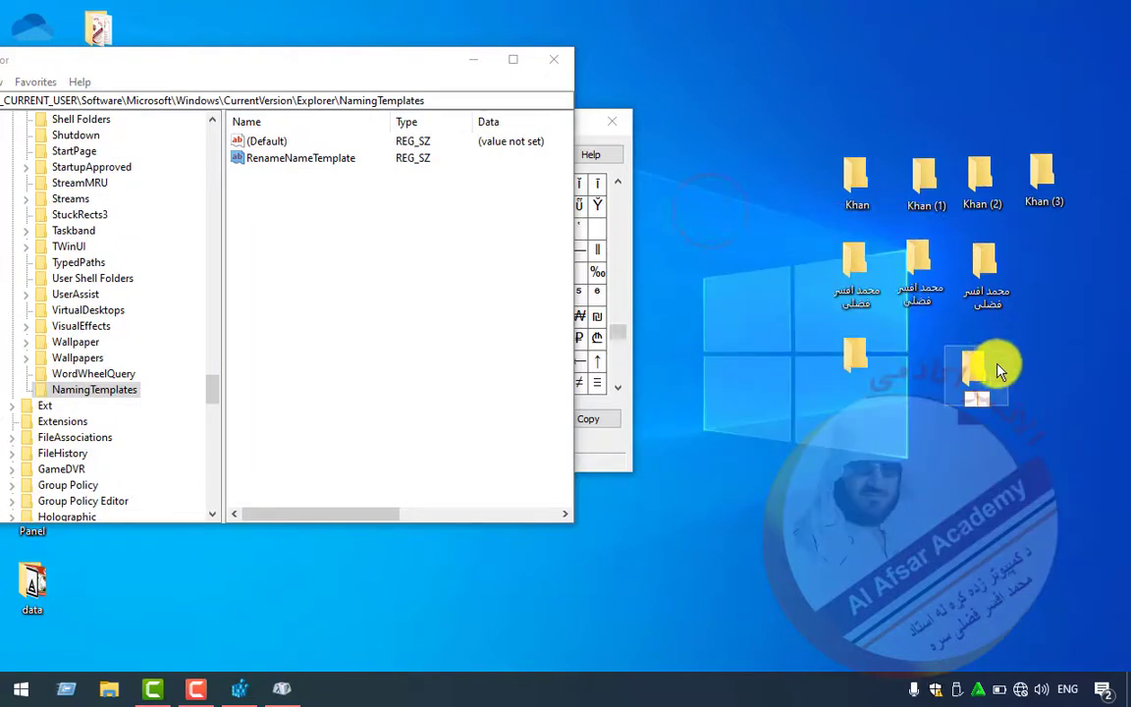
{"action": "left_click", "coordinate": [913, 447]}
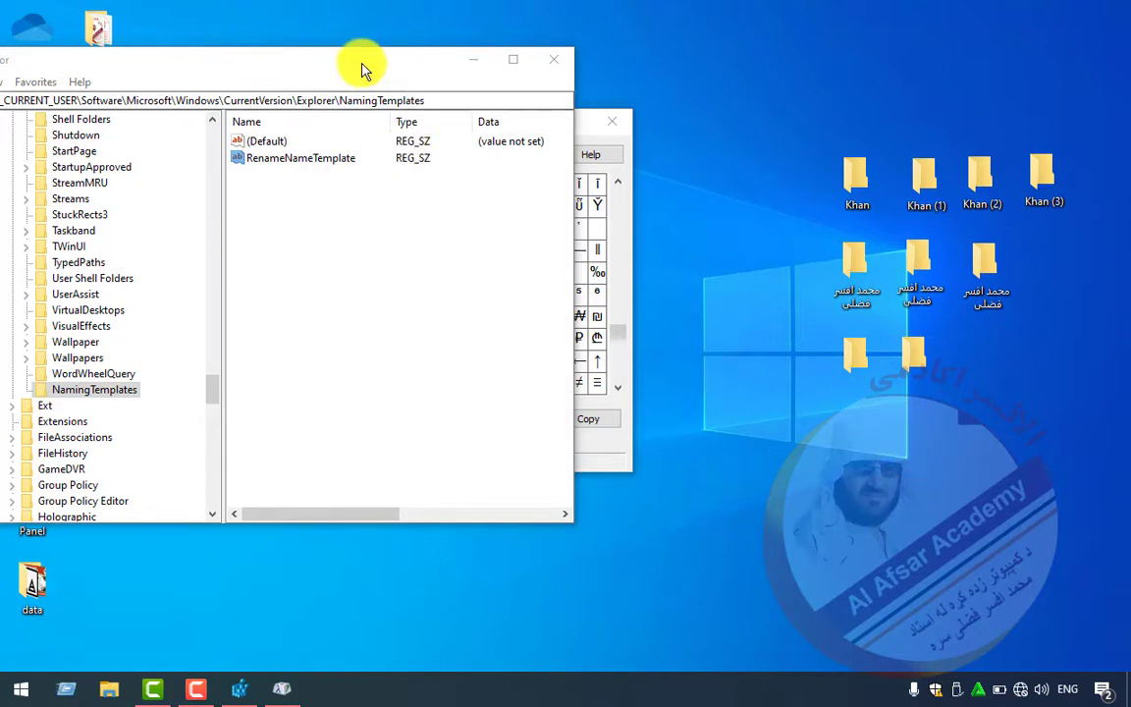
{"action": "left_click_drag", "start_coordinate": [361, 67], "coordinate": [449, 79]}
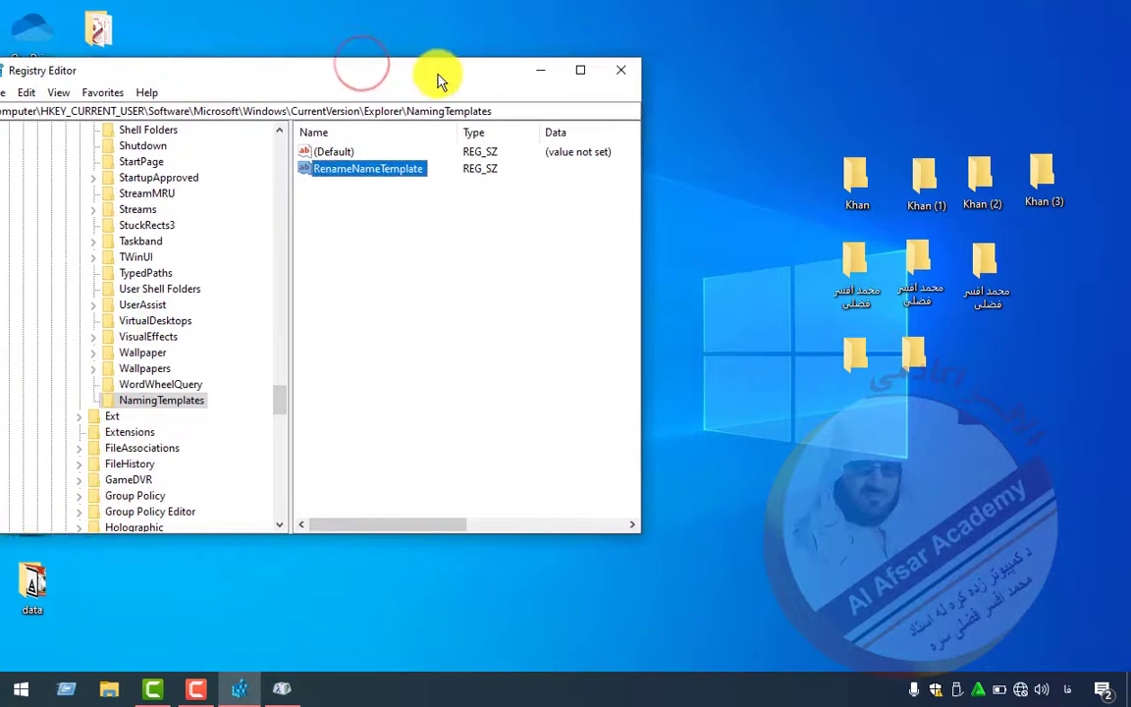
- Set RenameNameTemplate's data to --- and create a new desktop folder named ---
{"action": "double_click", "coordinate": [386, 171]}
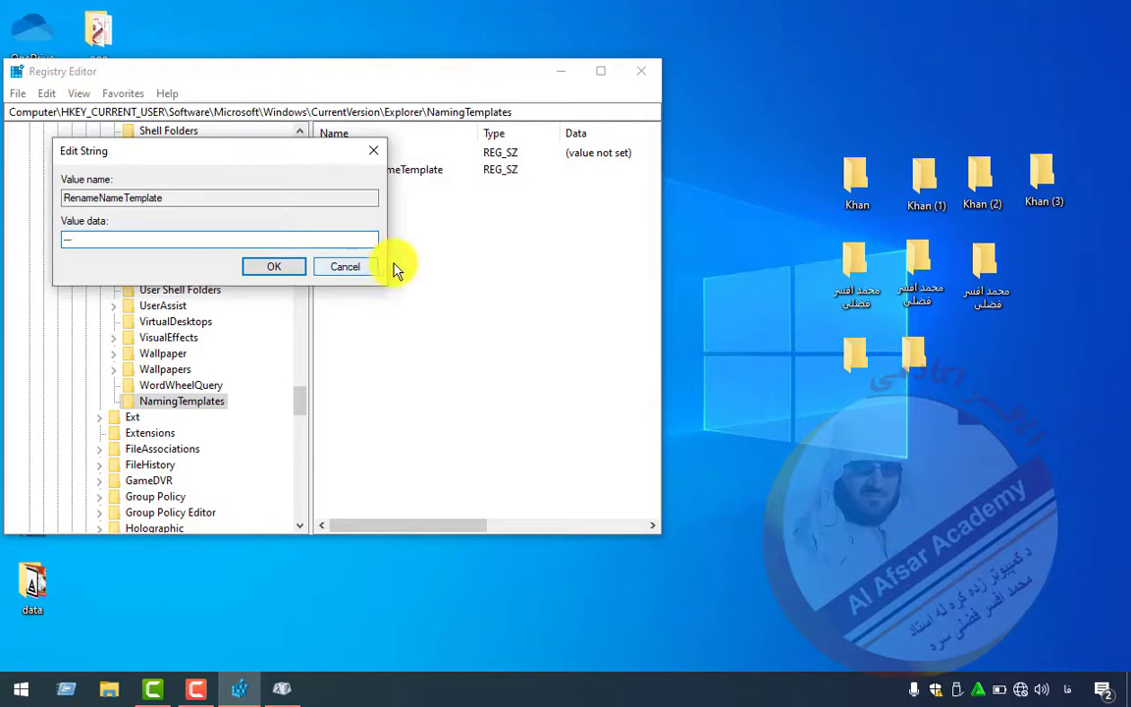
{"action": "left_click", "coordinate": [273, 268]}
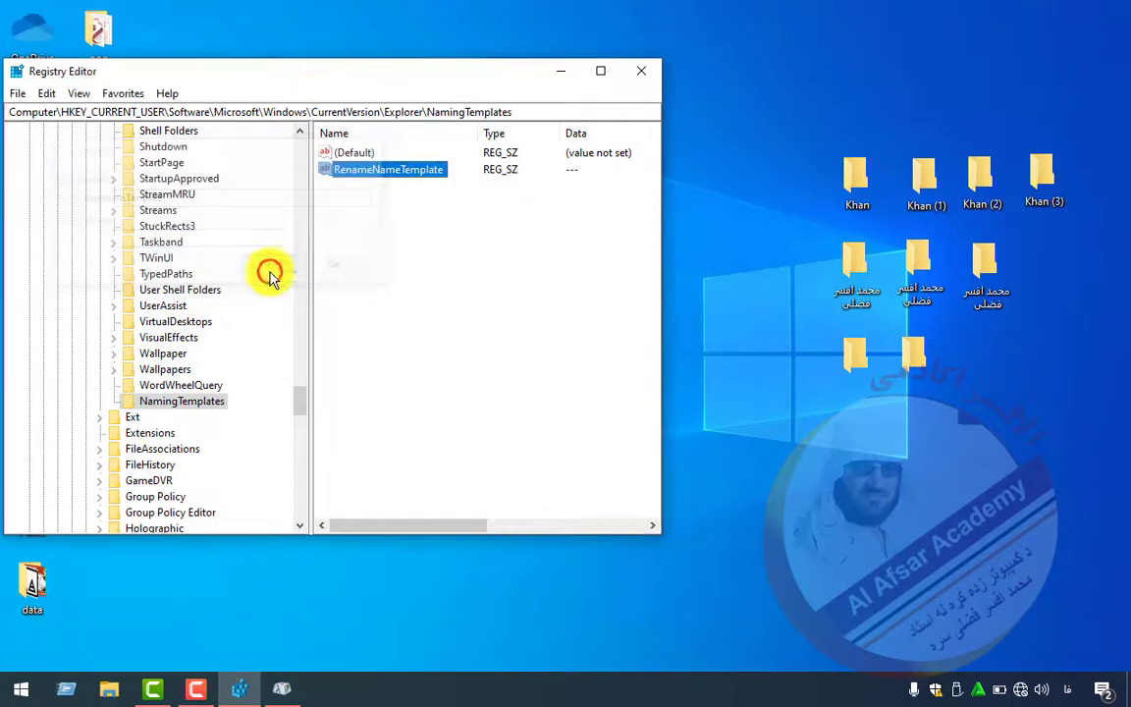
{"action": "right_click", "coordinate": [910, 547]}
{"action": "mouse_move", "coordinate": [928, 455]}
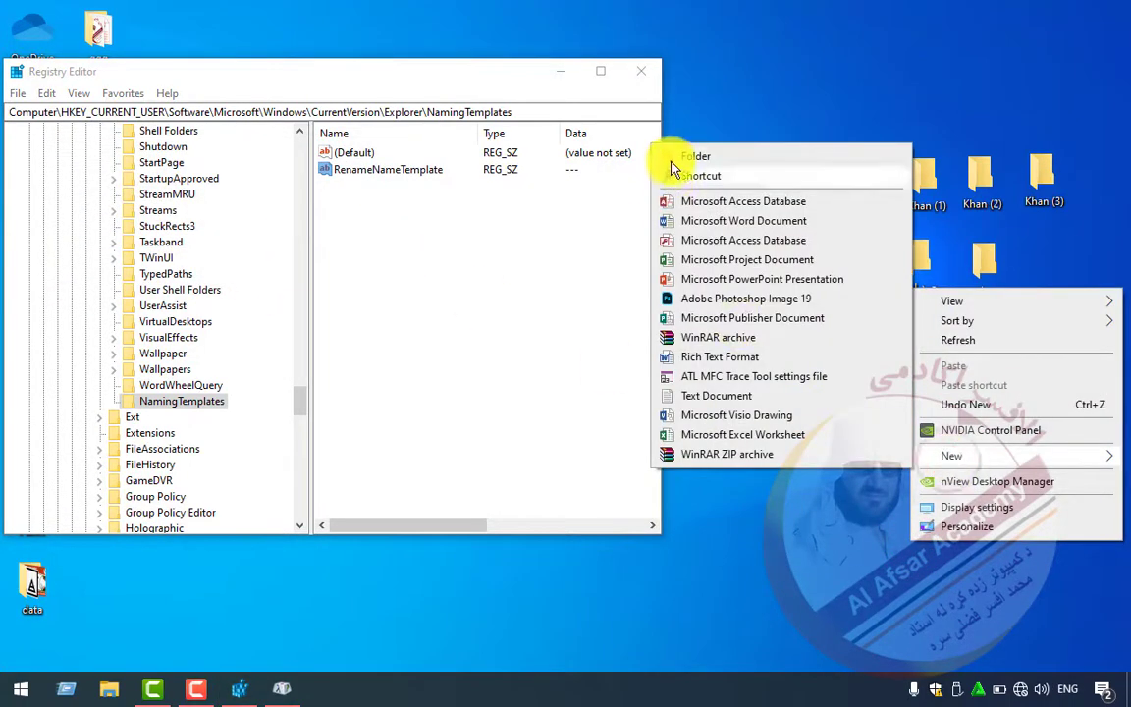
{"action": "left_click", "coordinate": [674, 159]}
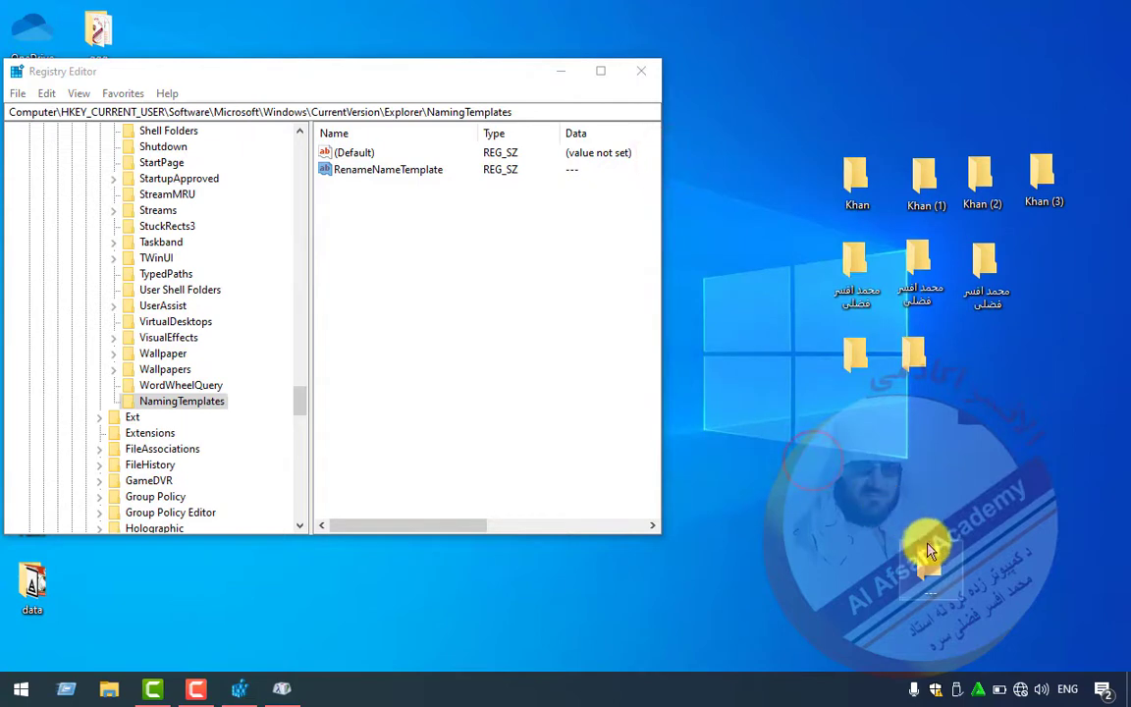
- Move the --- folder beside the other folders and select it
{"action": "left_click_drag", "start_coordinate": [930, 552], "coordinate": [954, 356]}
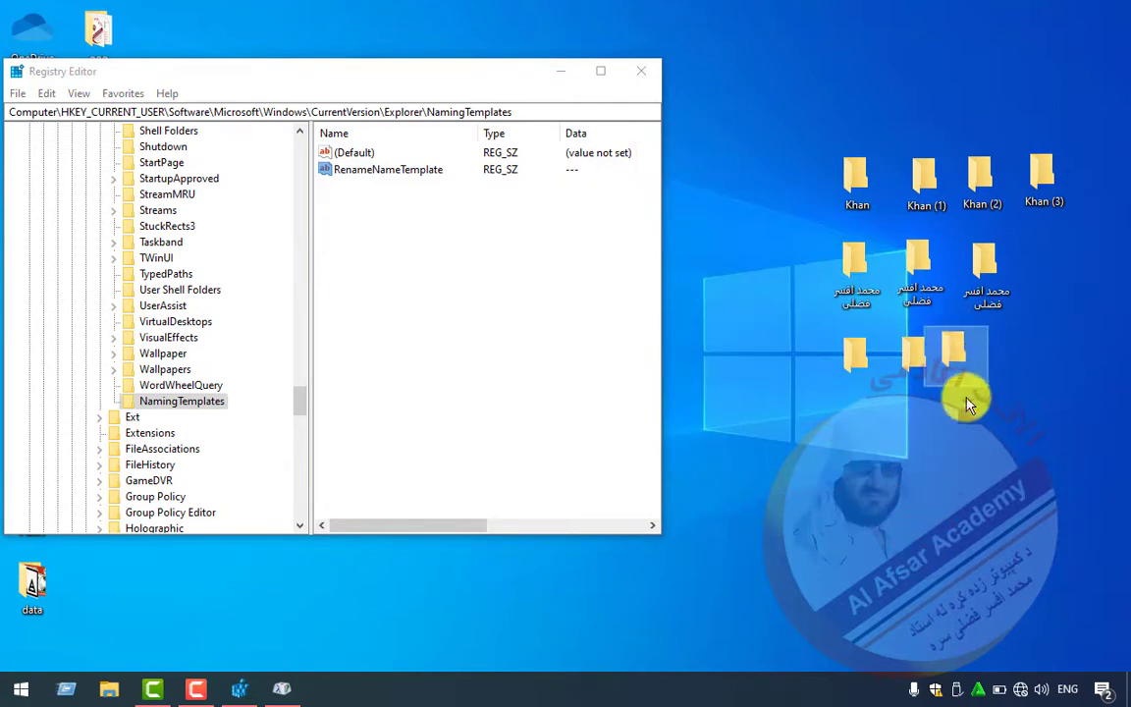
{"action": "left_click", "coordinate": [958, 402]}
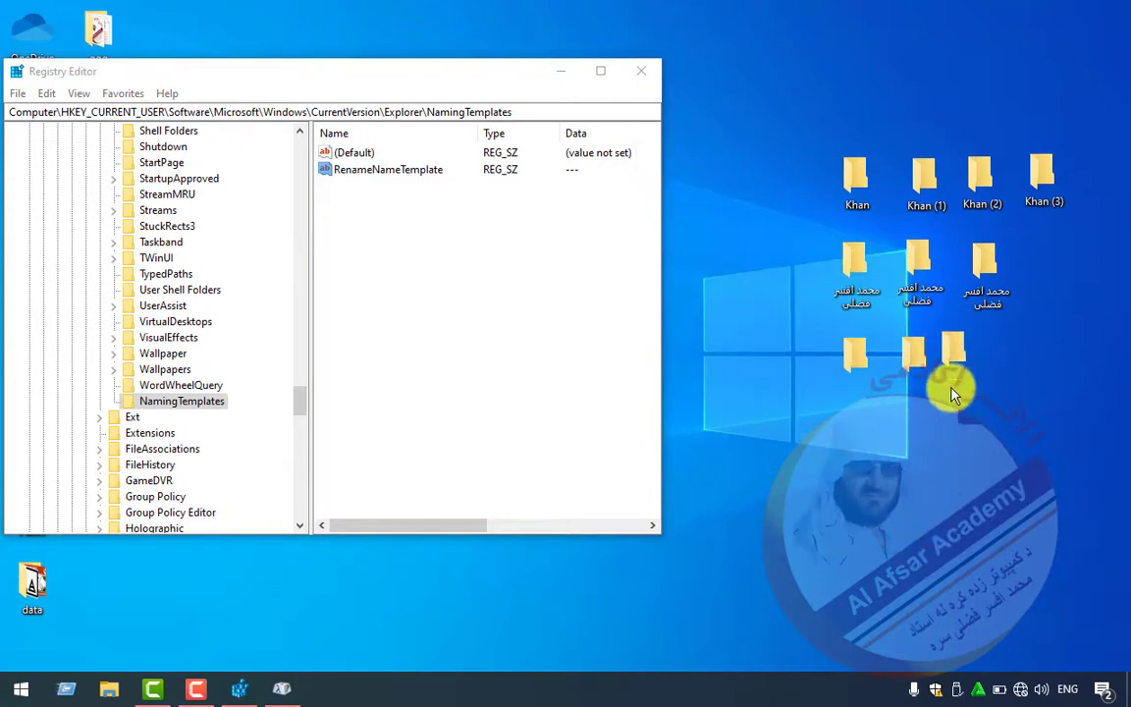
{"action": "left_click", "coordinate": [952, 379]}
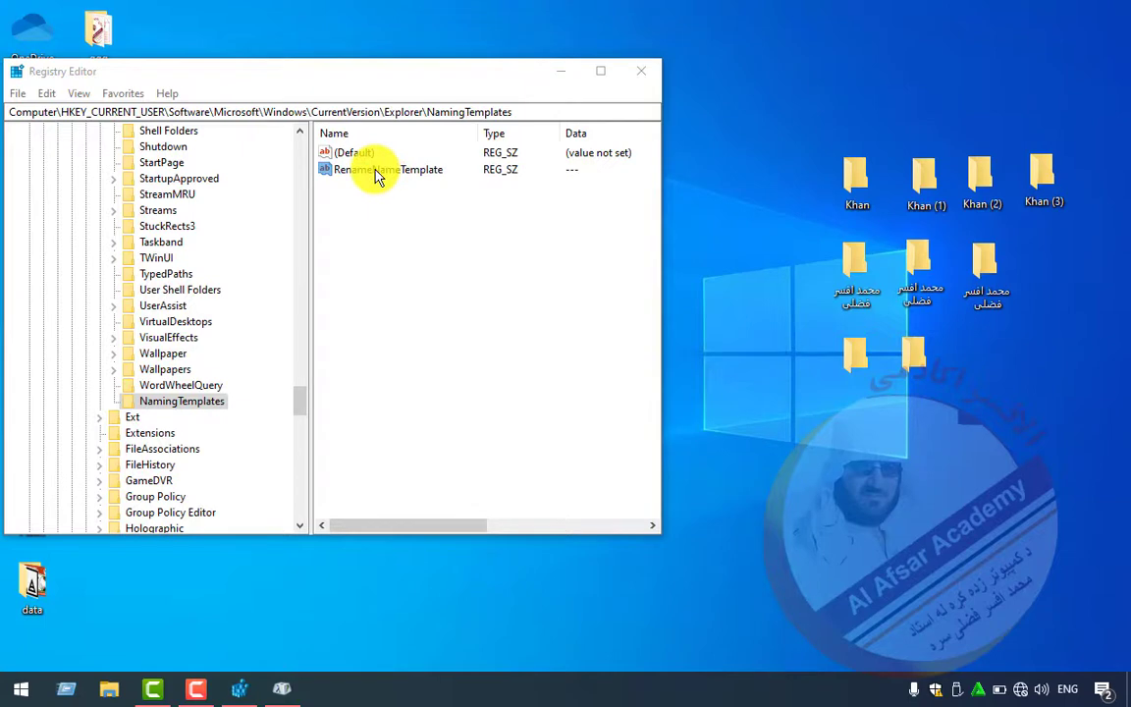
{"action": "right_click", "coordinate": [774, 417]}
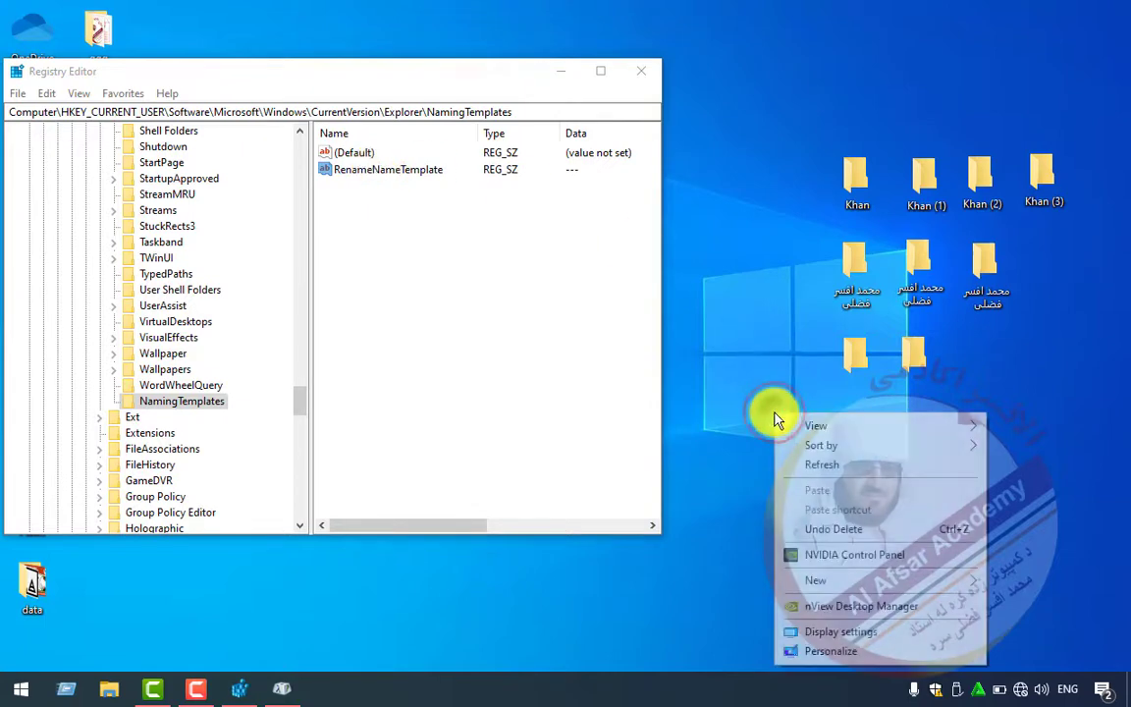
{"action": "mouse_move", "coordinate": [815, 586]}
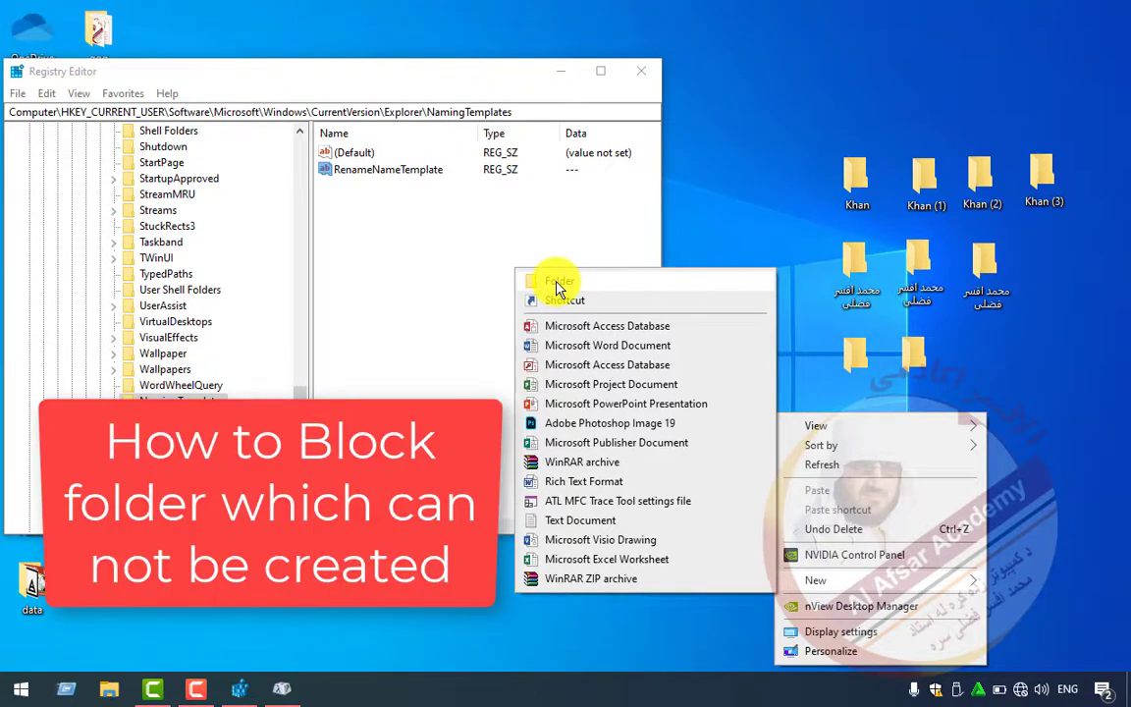
- Change RenameNameTemplate's data to a pair of quote marks (" ")
{"action": "left_click", "coordinate": [411, 170]}
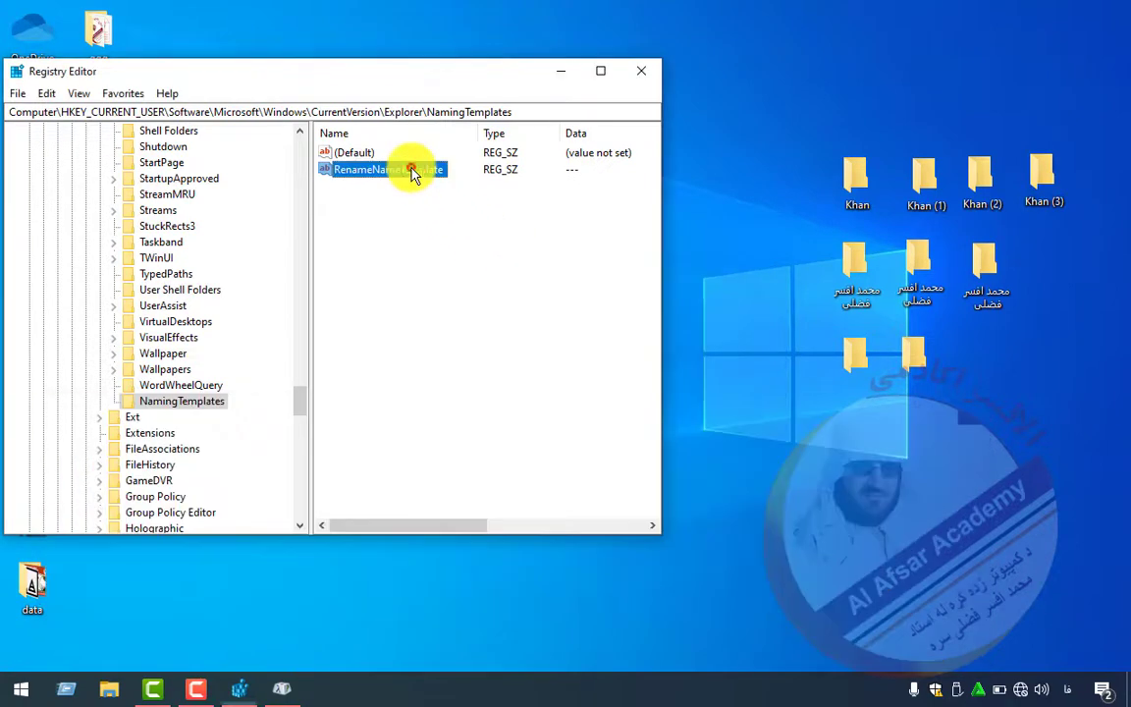
{"action": "double_click", "coordinate": [373, 172]}
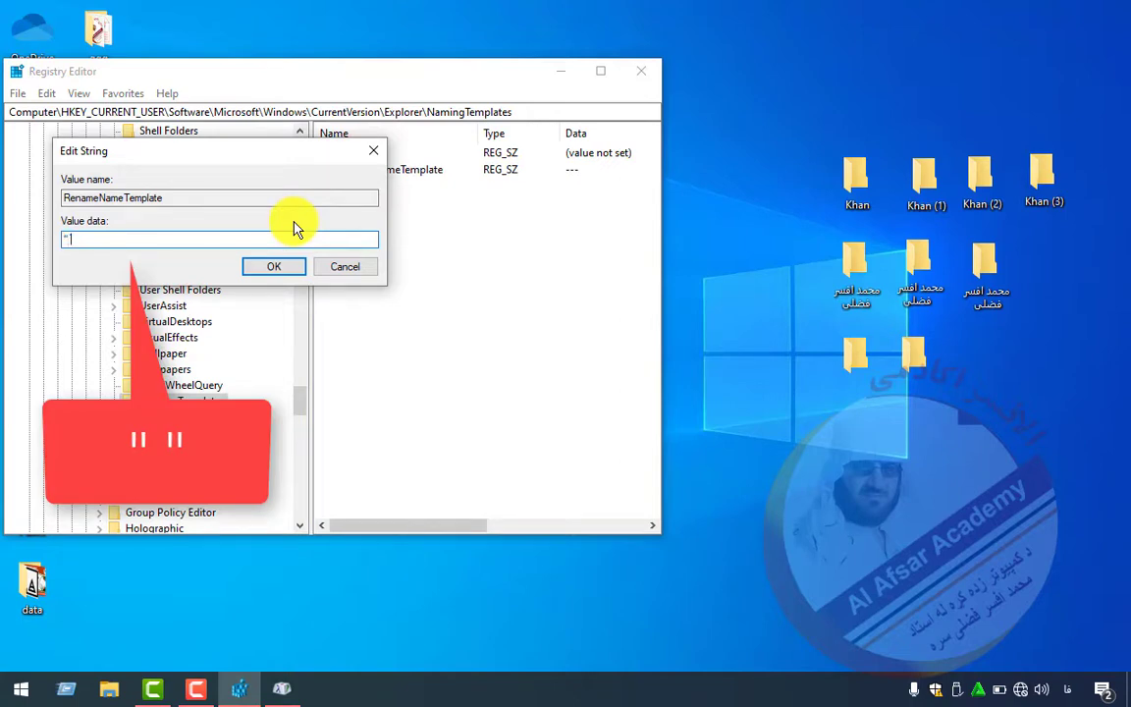
{"action": "type", "text": "\" \""}
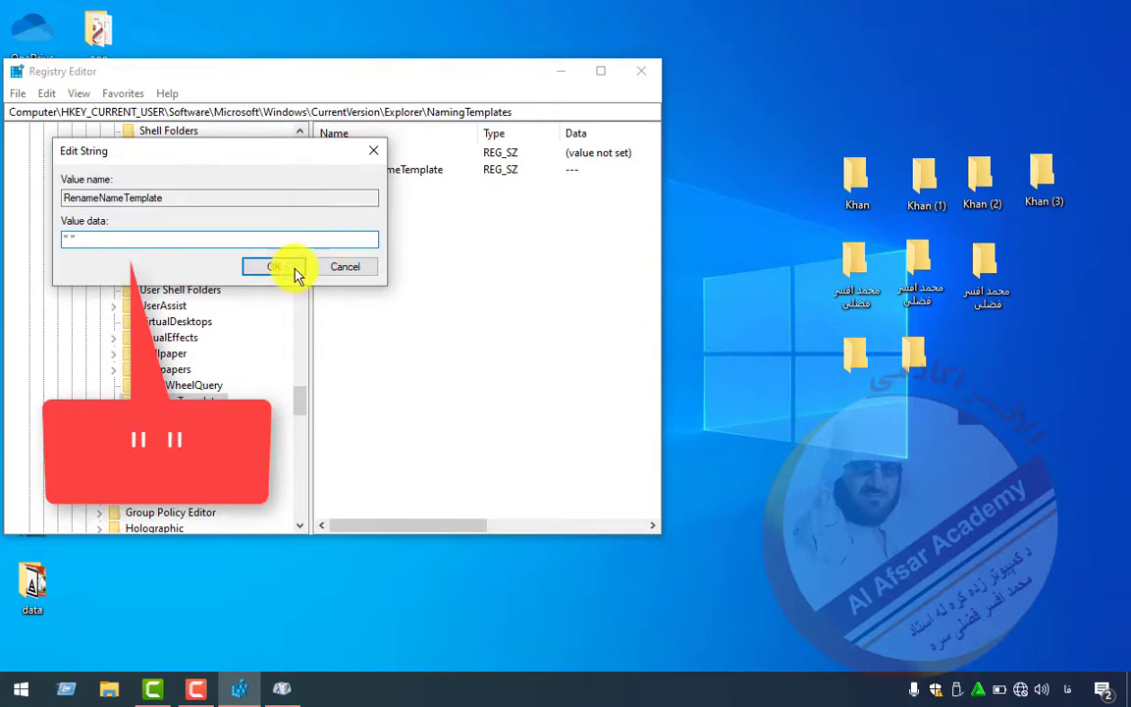
{"action": "left_click", "coordinate": [279, 267]}
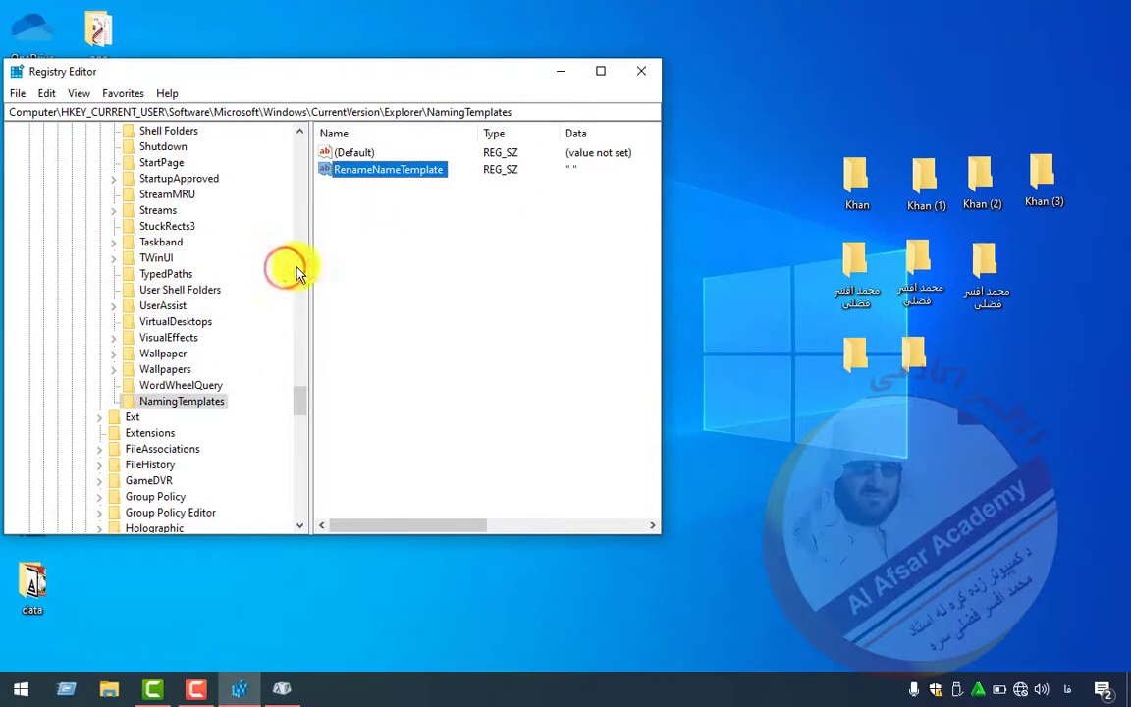
- Try creating a new desktop folder repeatedly, dismissing each 0x8000FFFF Catastrophic failure error
{"action": "right_click", "coordinate": [903, 462]}
{"action": "mouse_move", "coordinate": [933, 381]}
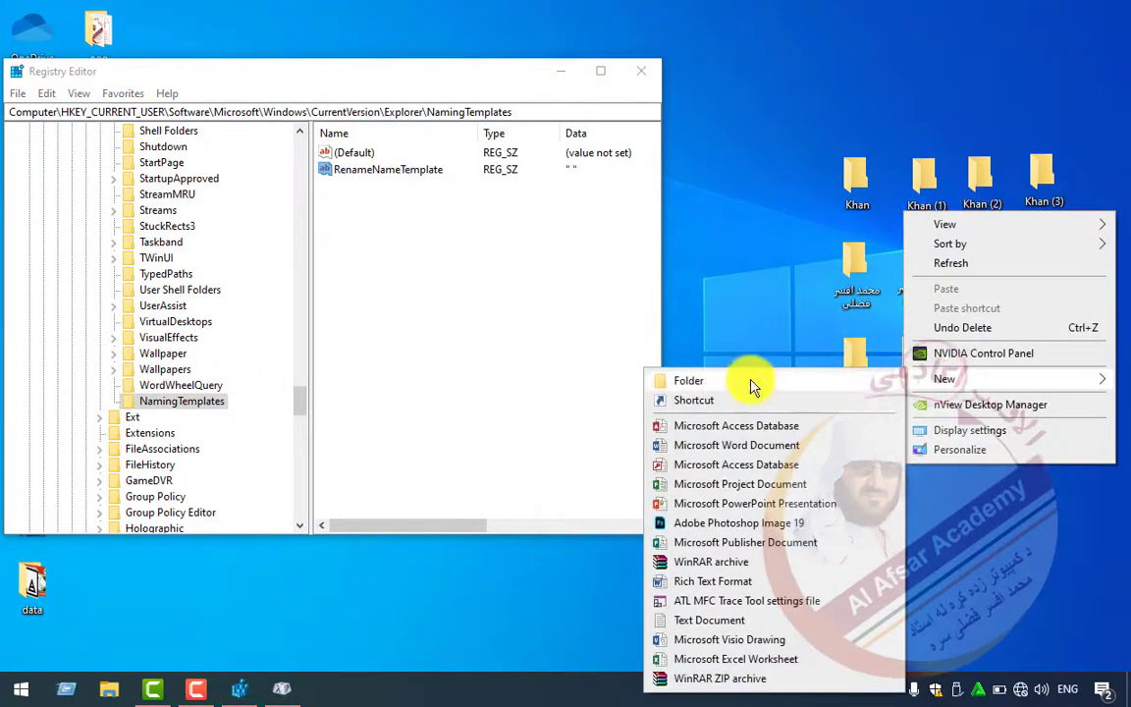
{"action": "left_click", "coordinate": [750, 382]}
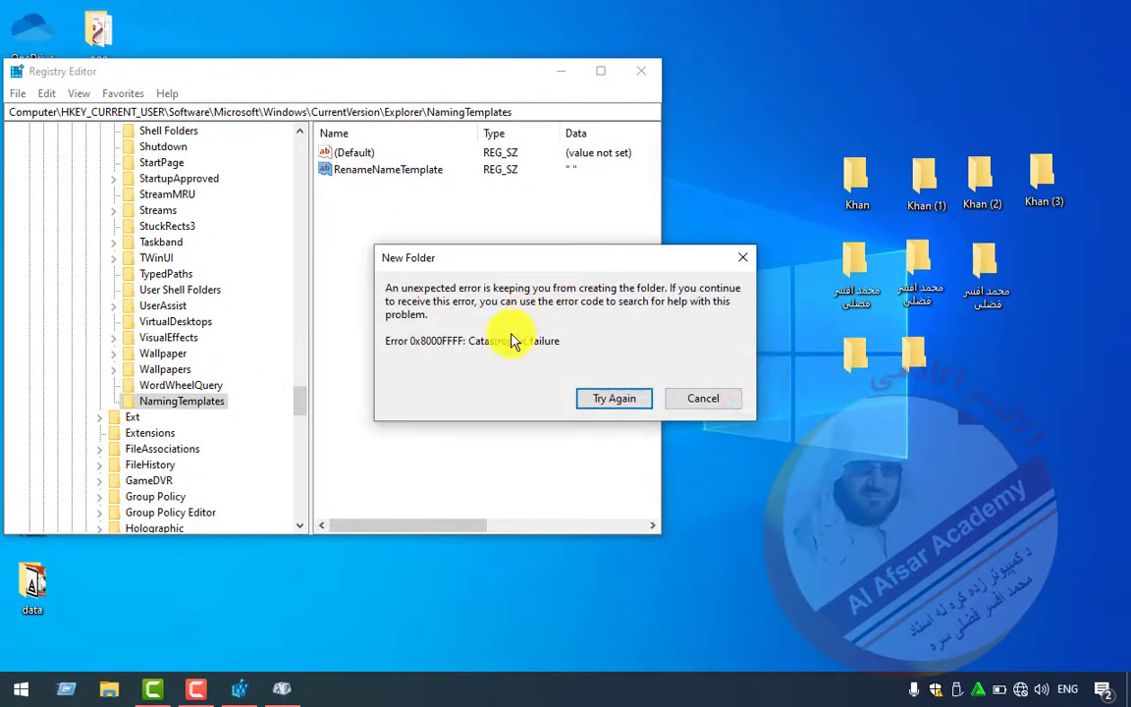
{"action": "left_click", "coordinate": [599, 398]}
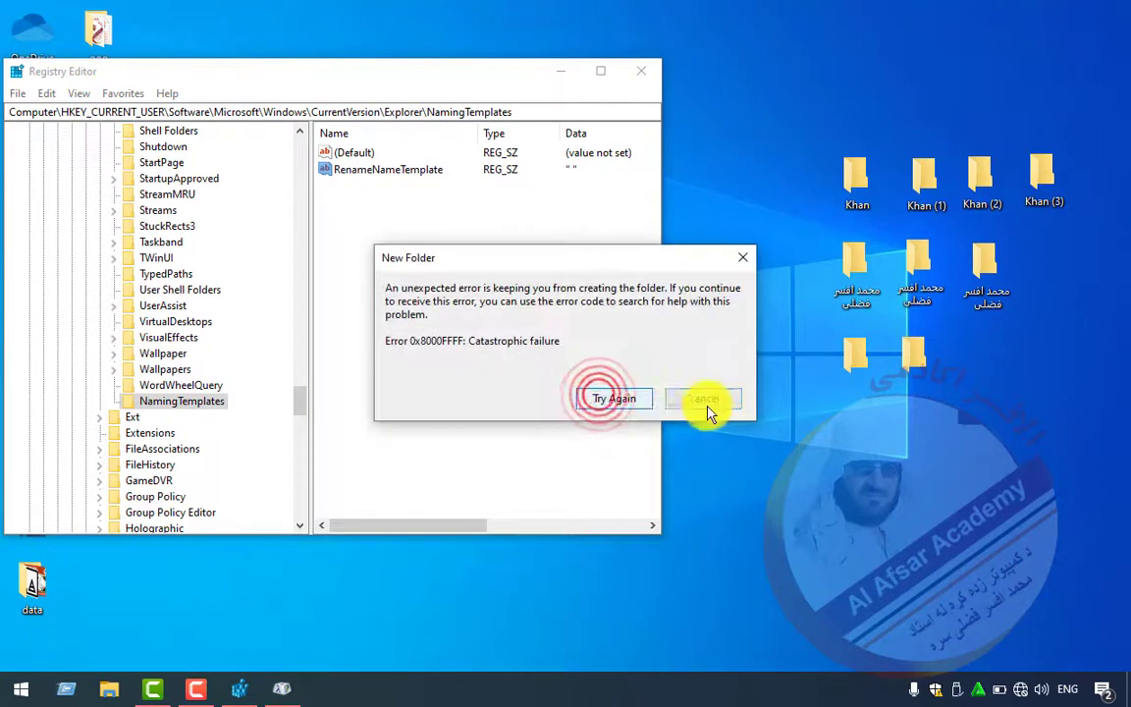
{"action": "left_click", "coordinate": [714, 403]}
{"action": "right_click", "coordinate": [808, 436]}
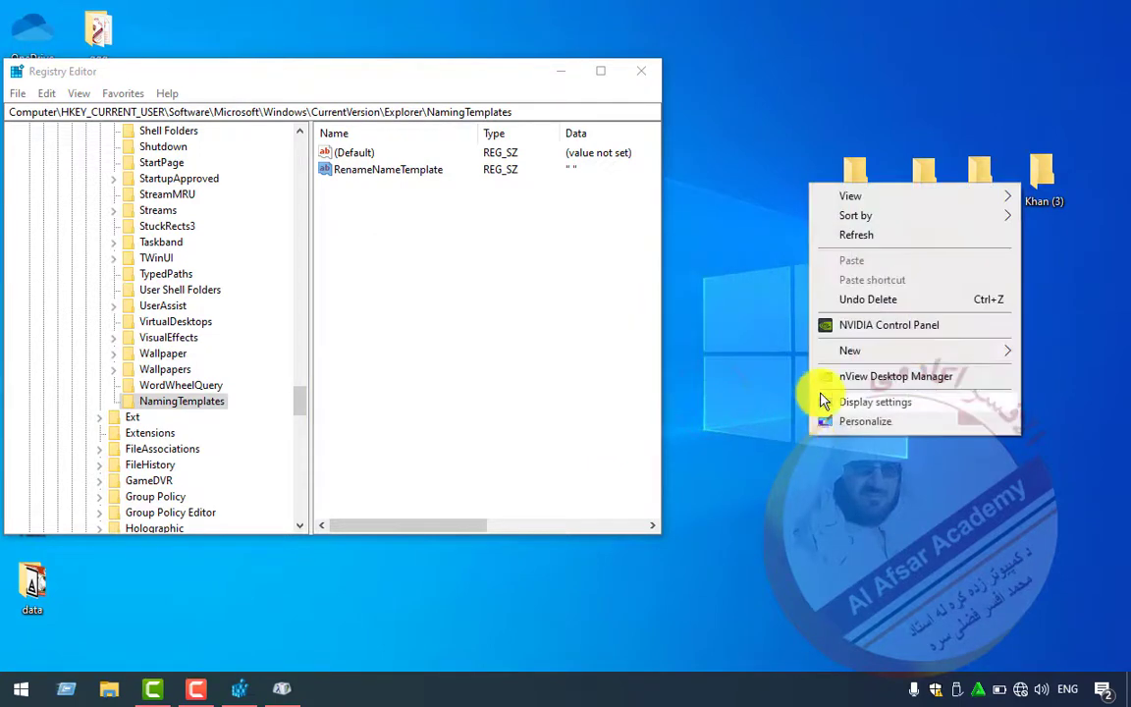
{"action": "mouse_move", "coordinate": [829, 350]}
{"action": "left_click", "coordinate": [699, 351]}
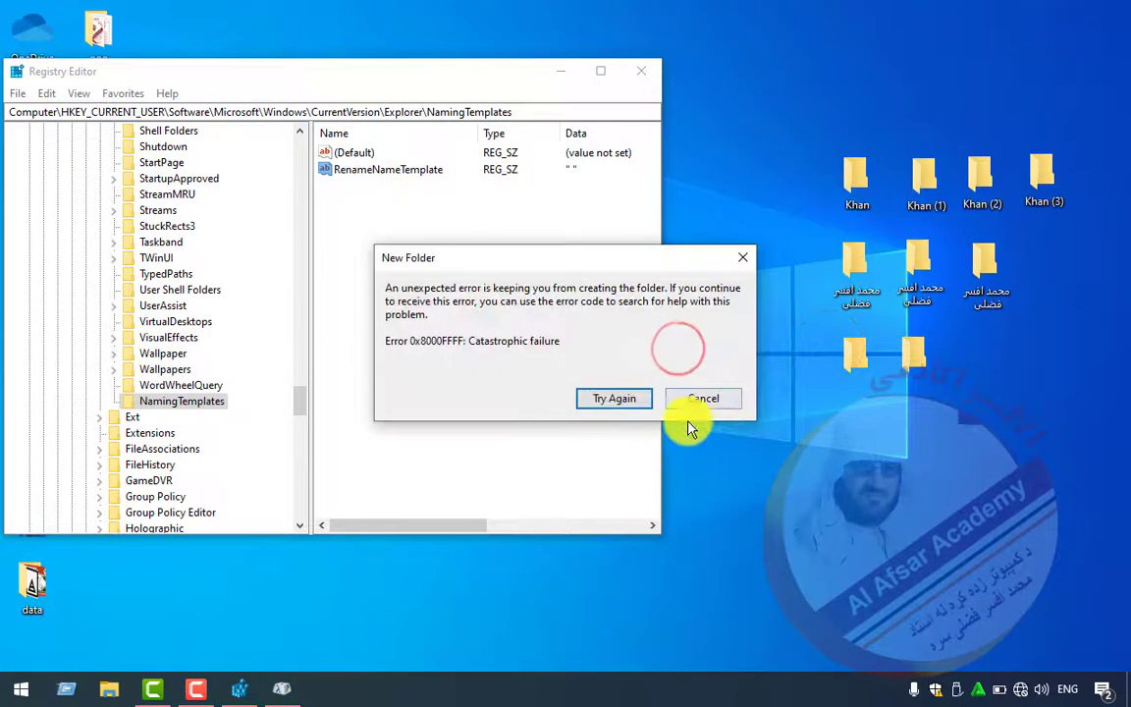
{"action": "left_click", "coordinate": [690, 398]}
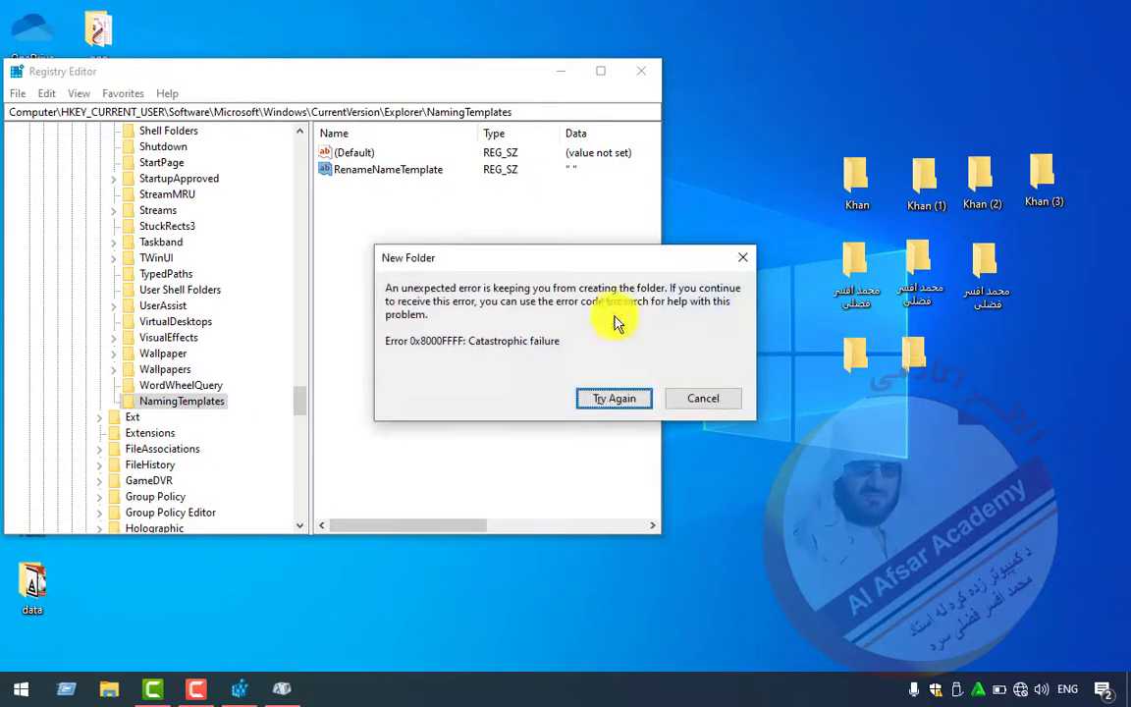
{"action": "left_click_drag", "start_coordinate": [546, 258], "coordinate": [612, 264]}
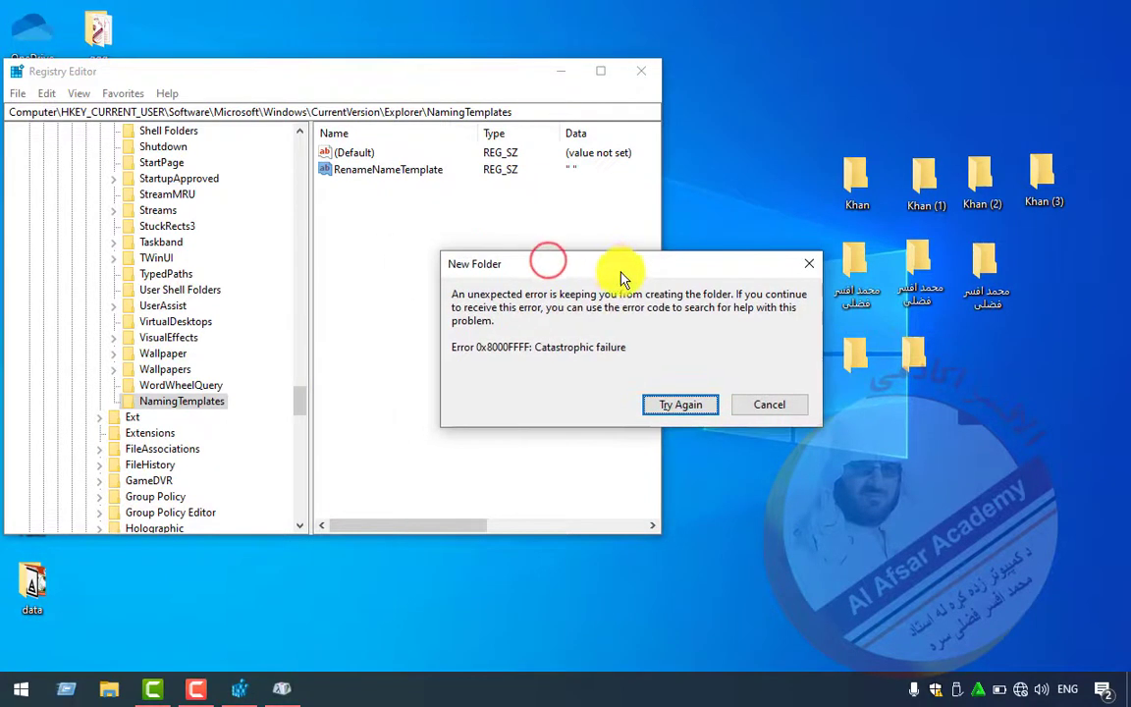
{"action": "left_click", "coordinate": [679, 406]}
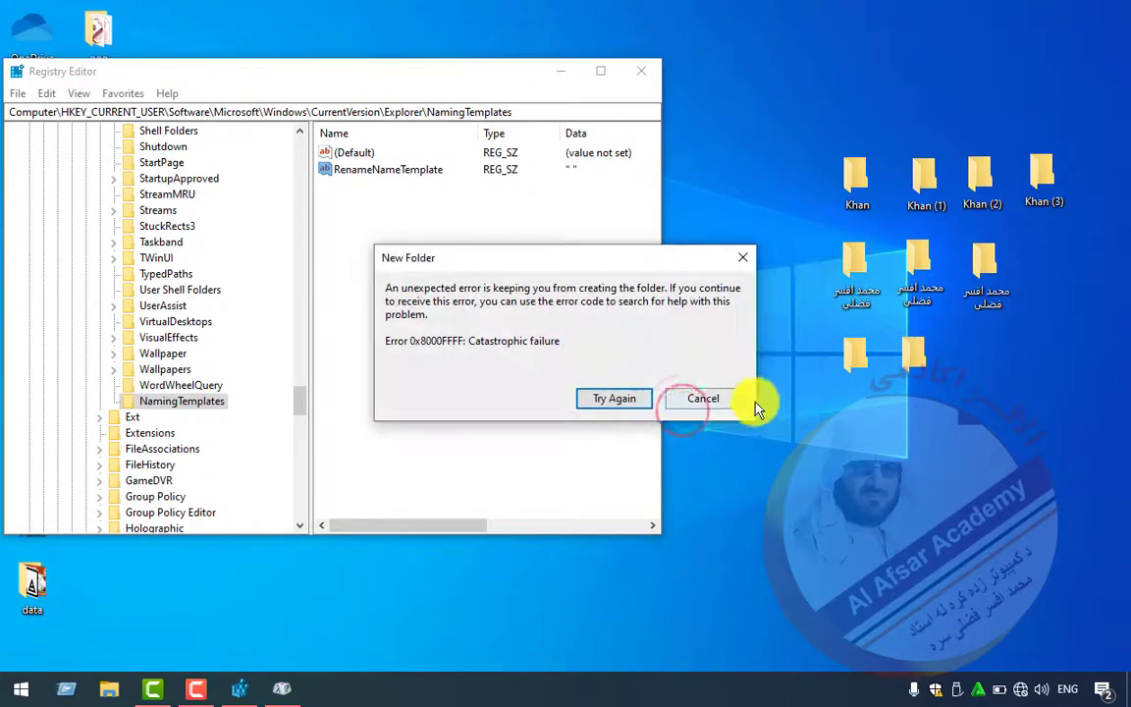
{"action": "left_click", "coordinate": [752, 407]}
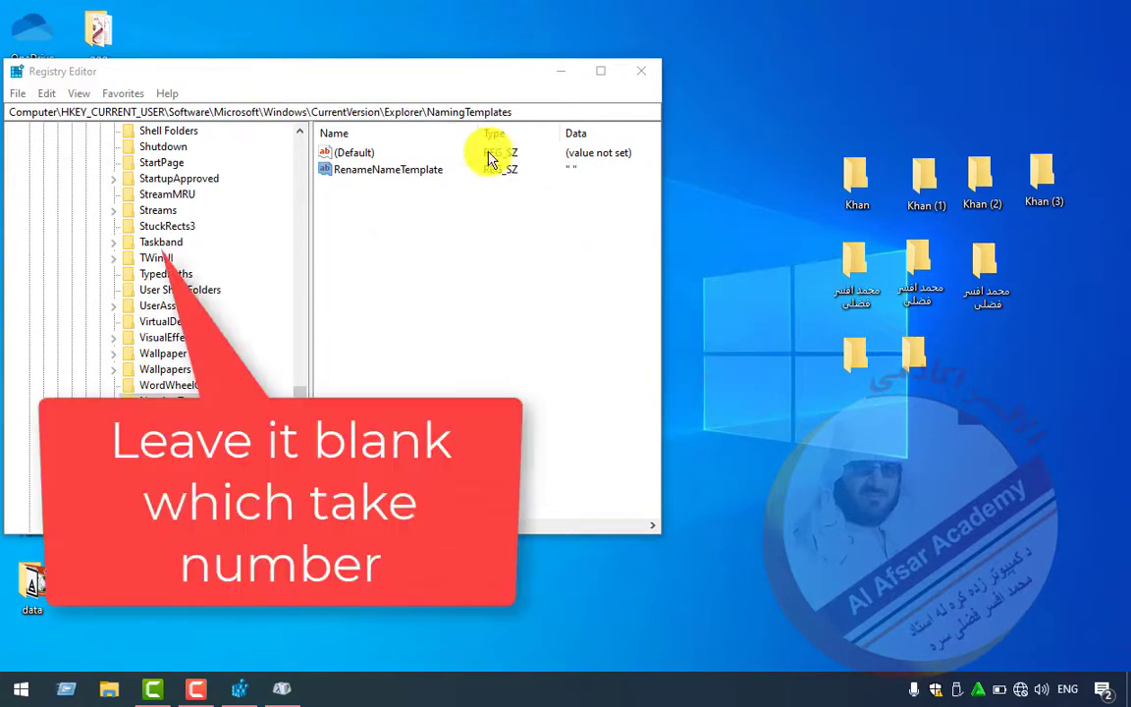
- Empty RenameNameTemplate again and create a folder named (1), placing it beside the others
{"action": "double_click", "coordinate": [384, 171]}
{"action": "key", "text": "BackSpace"}
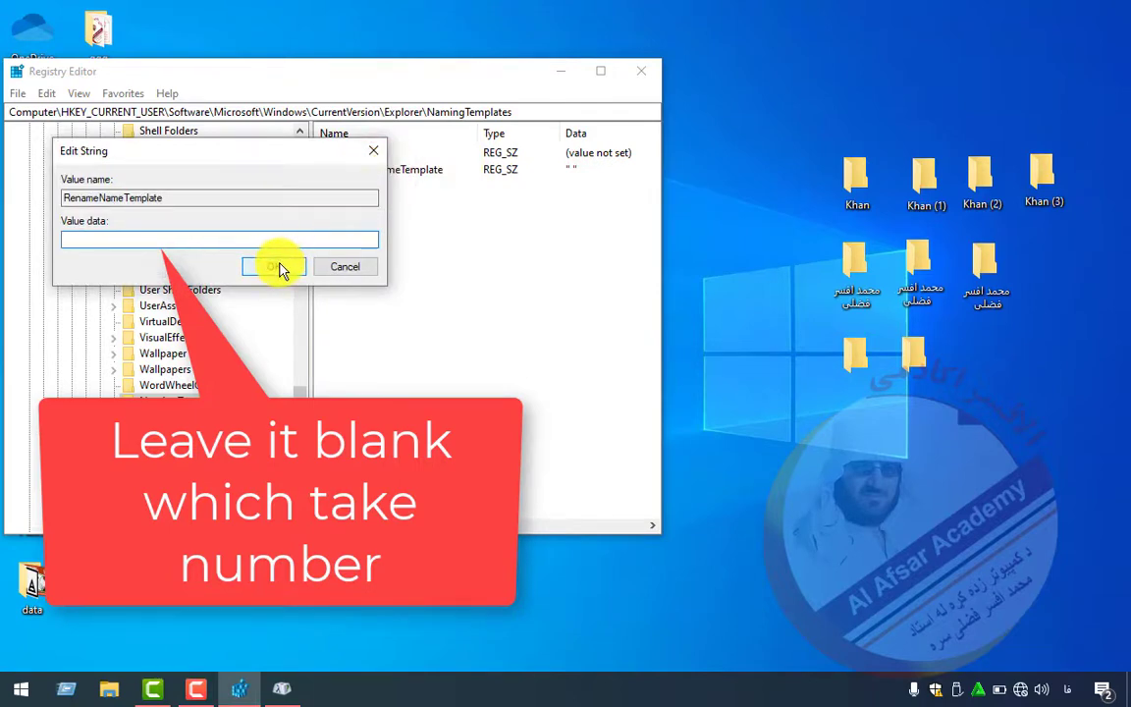
{"action": "left_click", "coordinate": [279, 265]}
{"action": "right_click", "coordinate": [888, 477]}
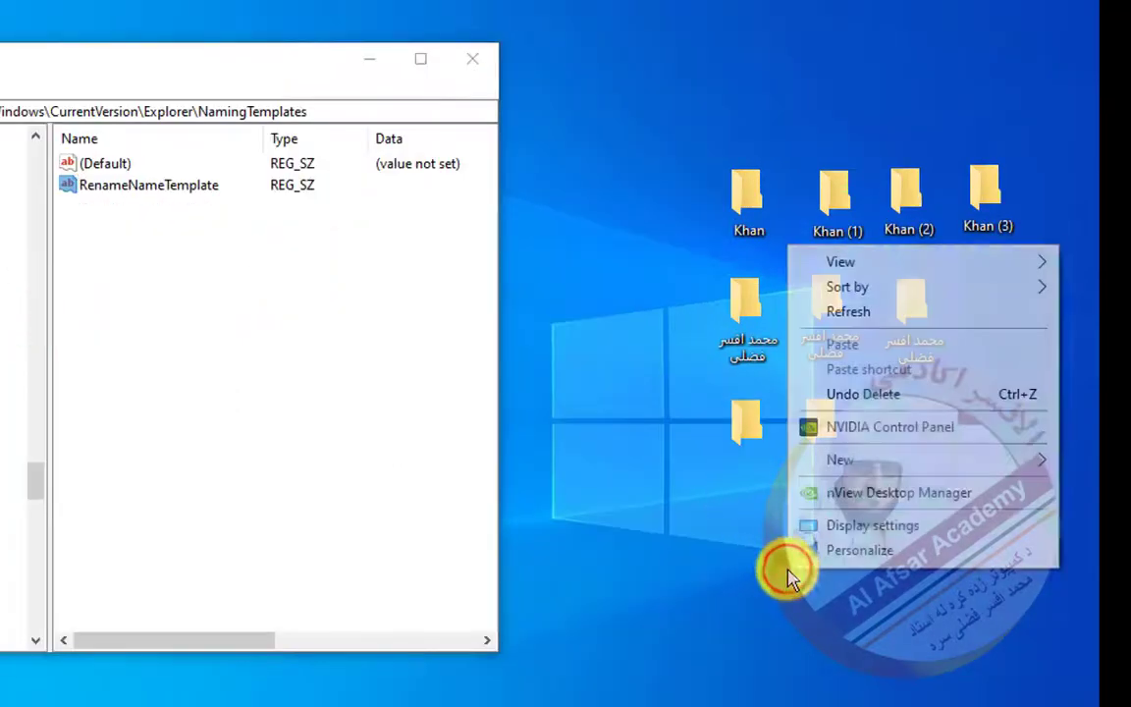
{"action": "left_click", "coordinate": [802, 458]}
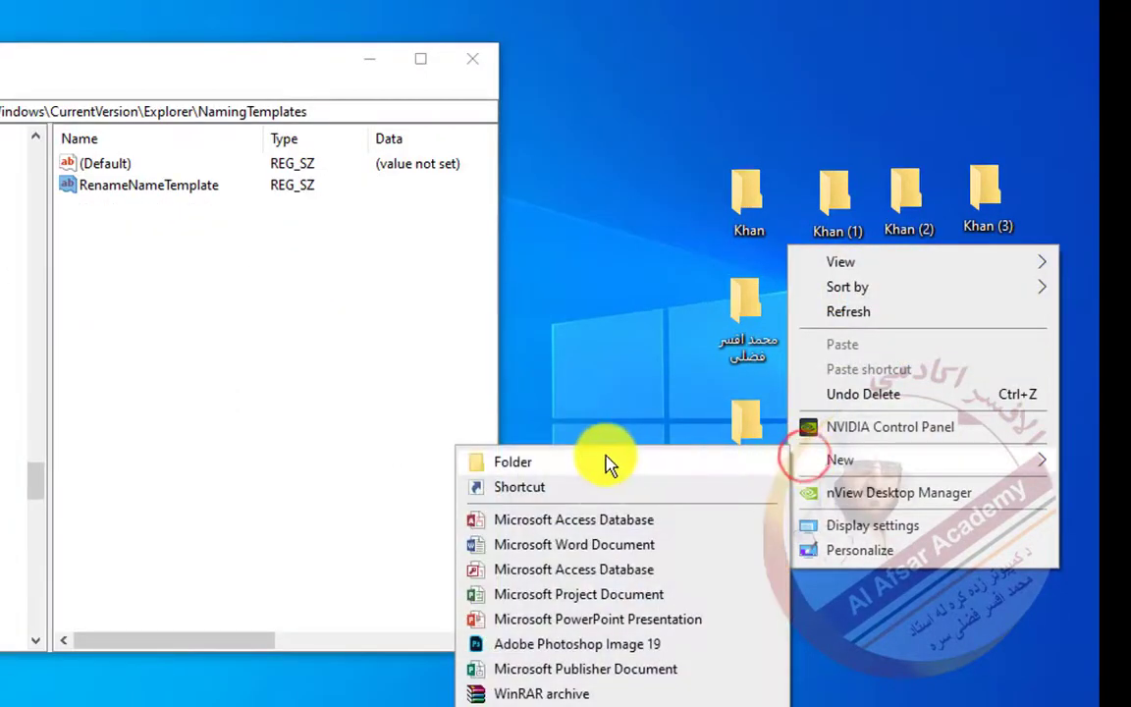
{"action": "left_click", "coordinate": [608, 462]}
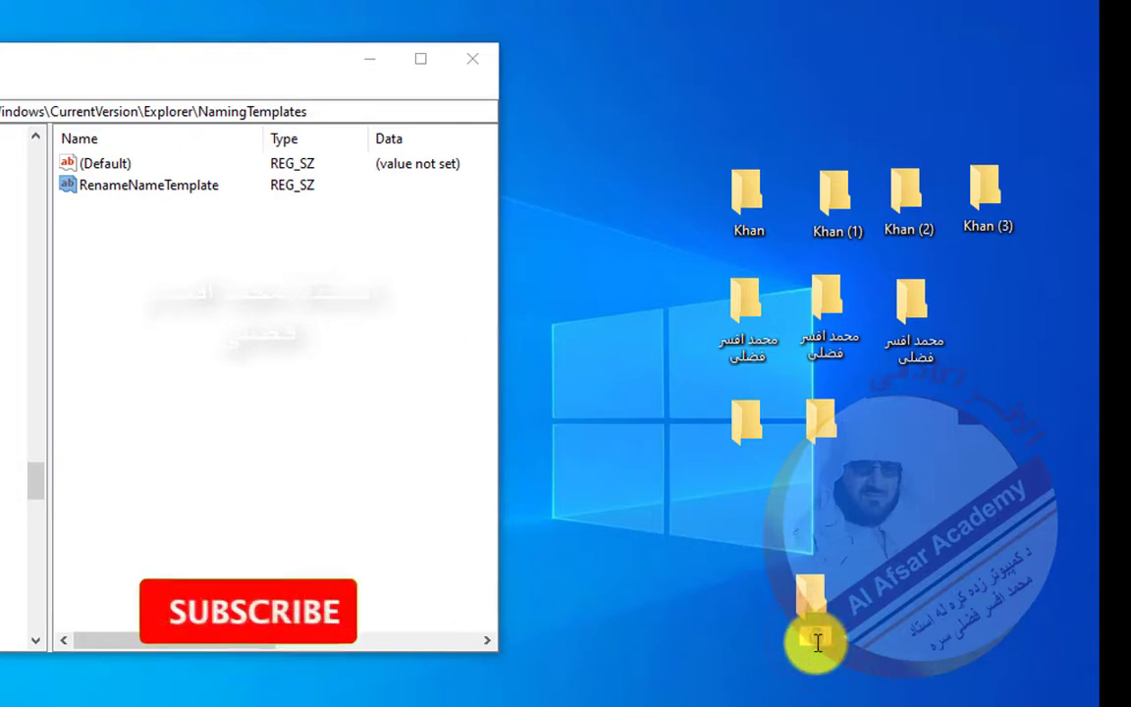
{"action": "left_click", "coordinate": [872, 585]}
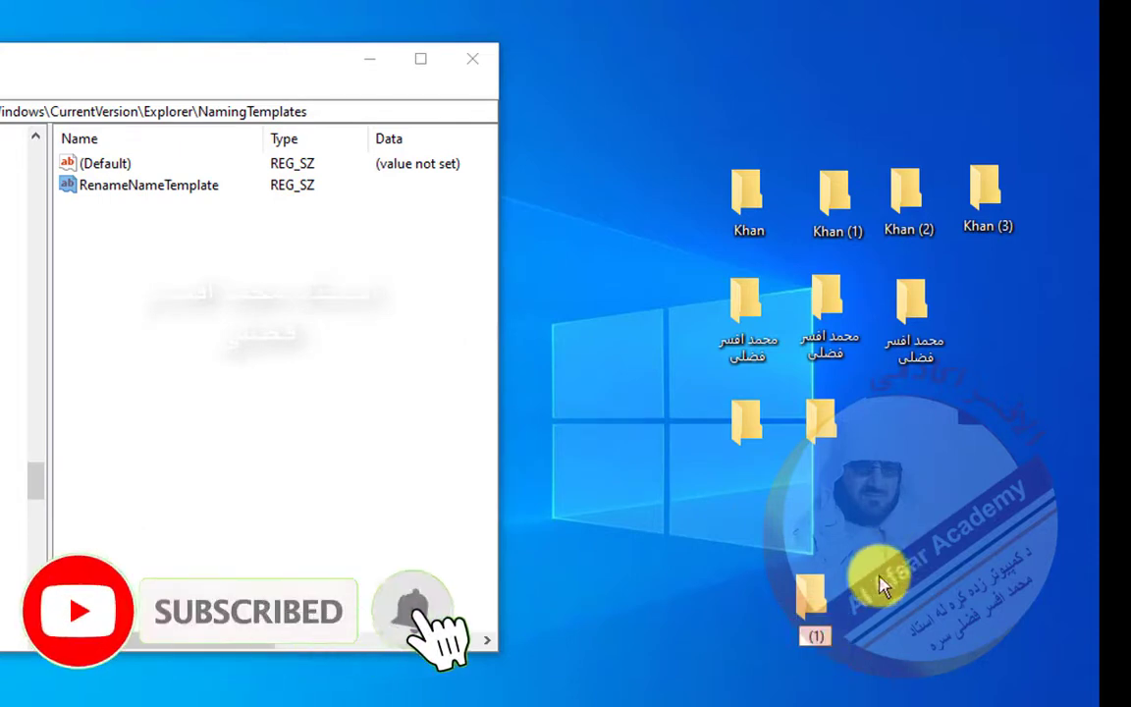
{"action": "left_click_drag", "start_coordinate": [799, 614], "coordinate": [910, 414]}
{"action": "left_click", "coordinate": [913, 416]}
{"action": "left_click_drag", "start_coordinate": [786, 530], "coordinate": [758, 531]}
- Create folders (2) and (3) and line them up beside (1)
{"action": "right_click", "coordinate": [772, 652]}
{"action": "mouse_move", "coordinate": [798, 535]}
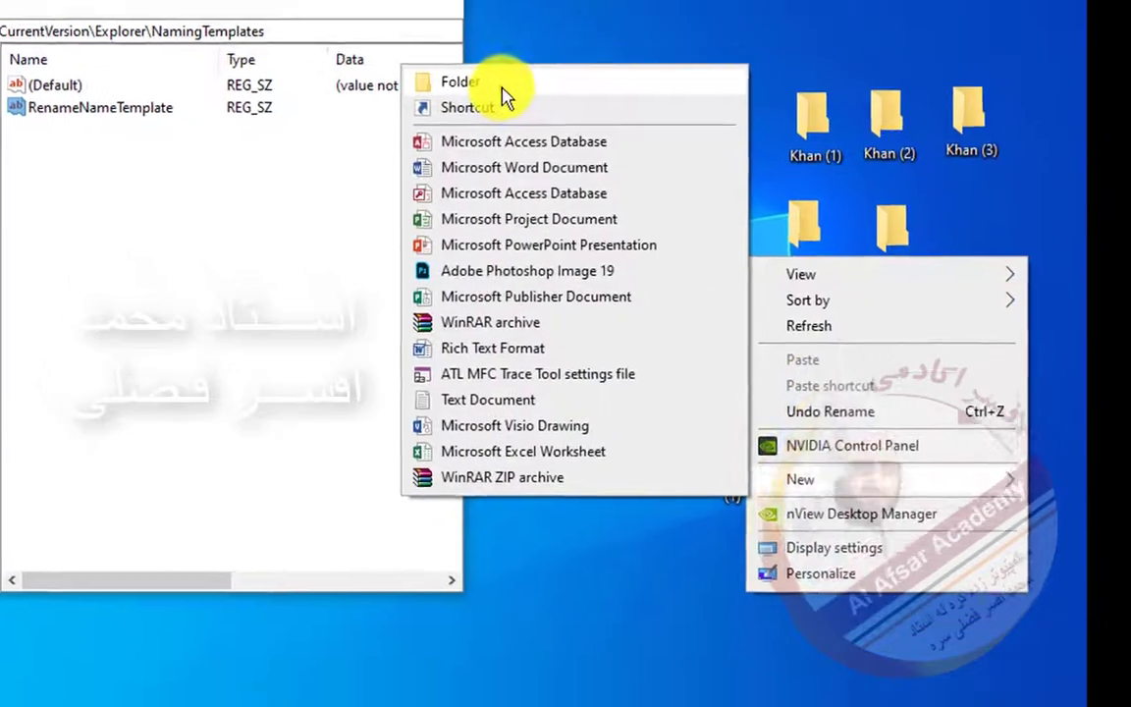
{"action": "left_click", "coordinate": [490, 159]}
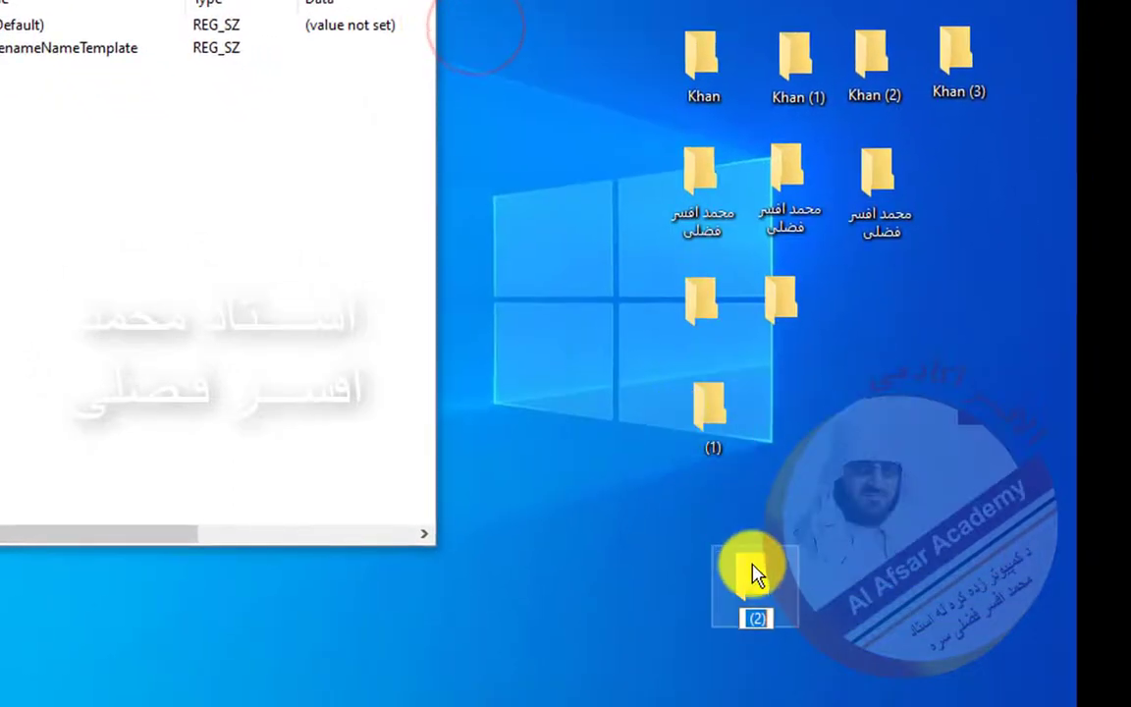
{"action": "left_click_drag", "start_coordinate": [749, 575], "coordinate": [772, 407]}
{"action": "right_click", "coordinate": [734, 594]}
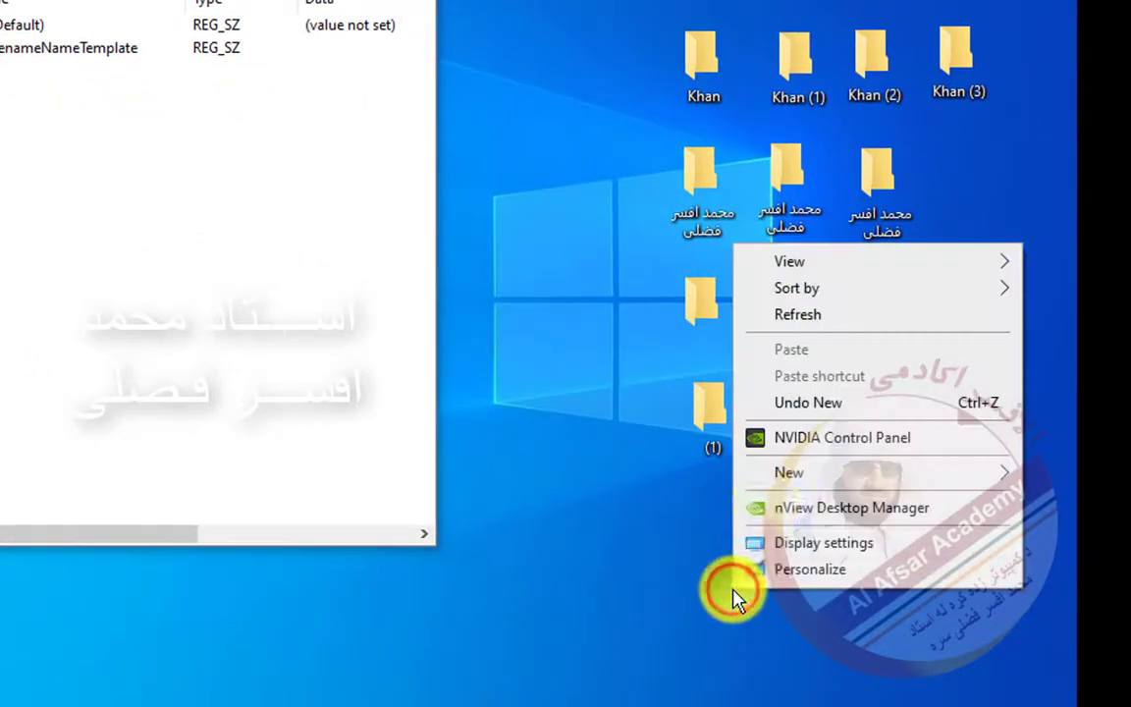
{"action": "mouse_move", "coordinate": [790, 477]}
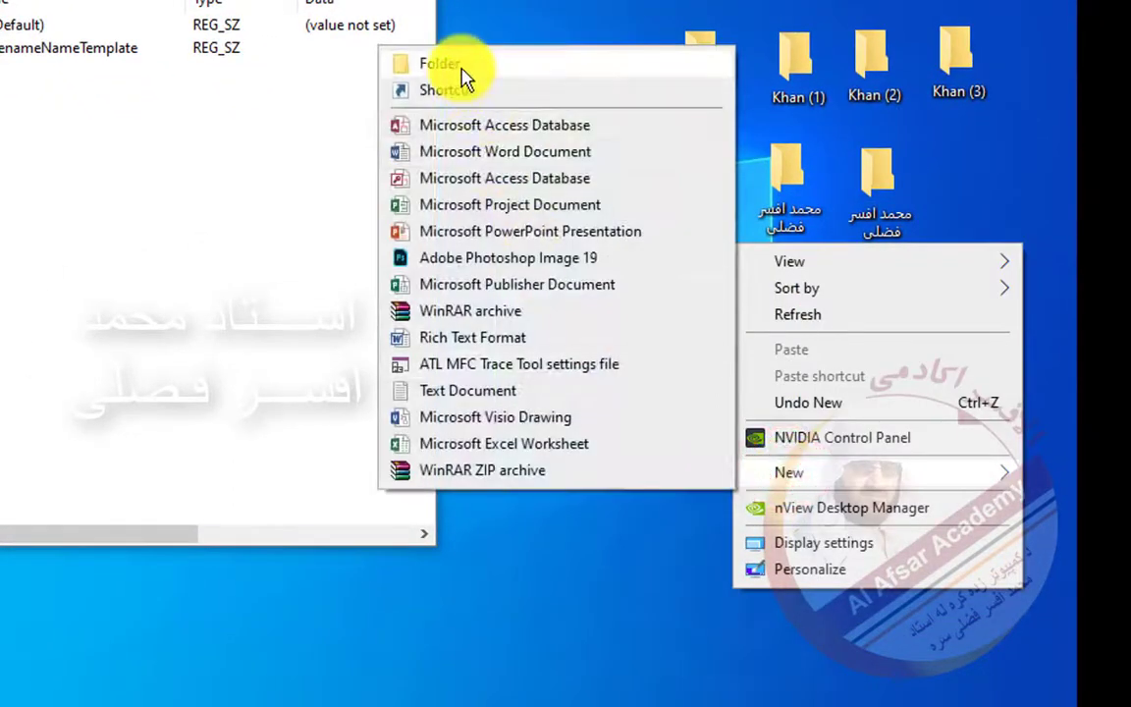
{"action": "left_click", "coordinate": [459, 66]}
{"action": "left_click_drag", "start_coordinate": [764, 614], "coordinate": [838, 400]}
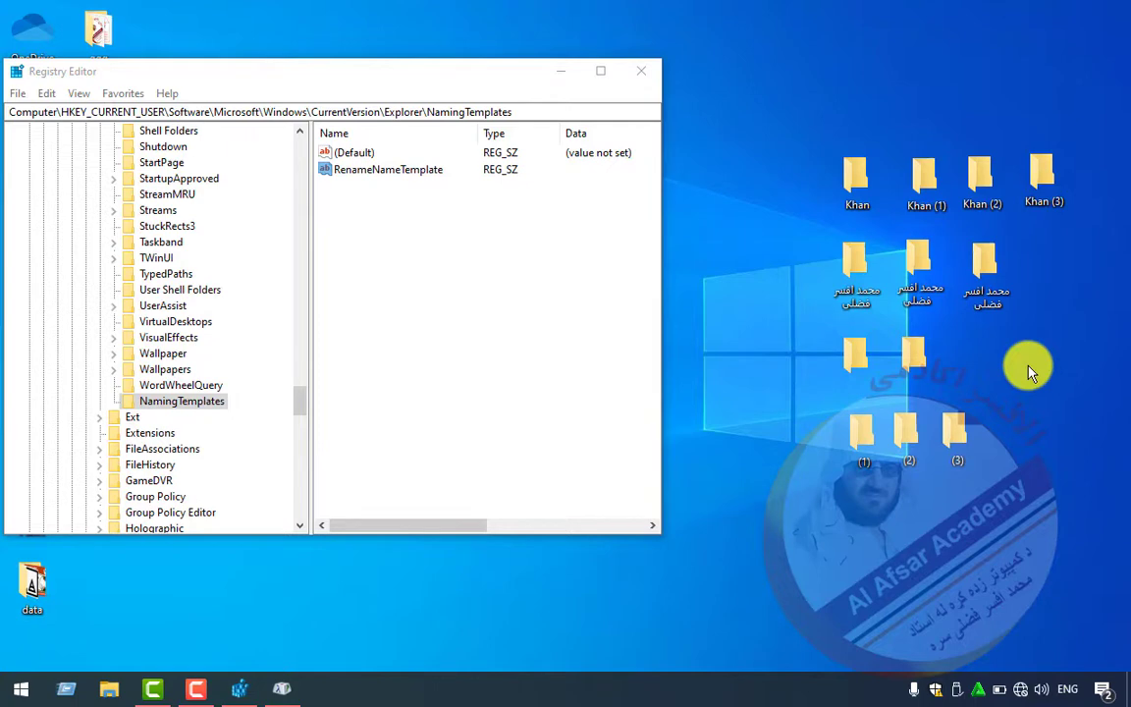
- Delete the NamingTemplates key
{"action": "right_click", "coordinate": [184, 401]}
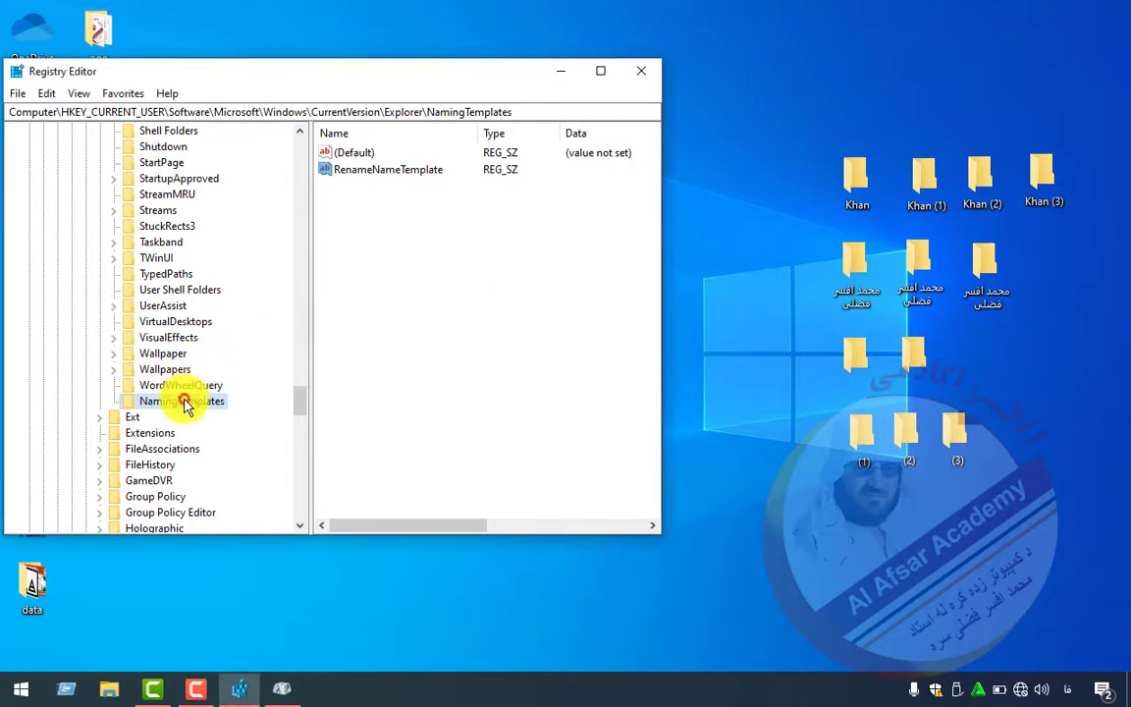
{"action": "left_click", "coordinate": [226, 474]}
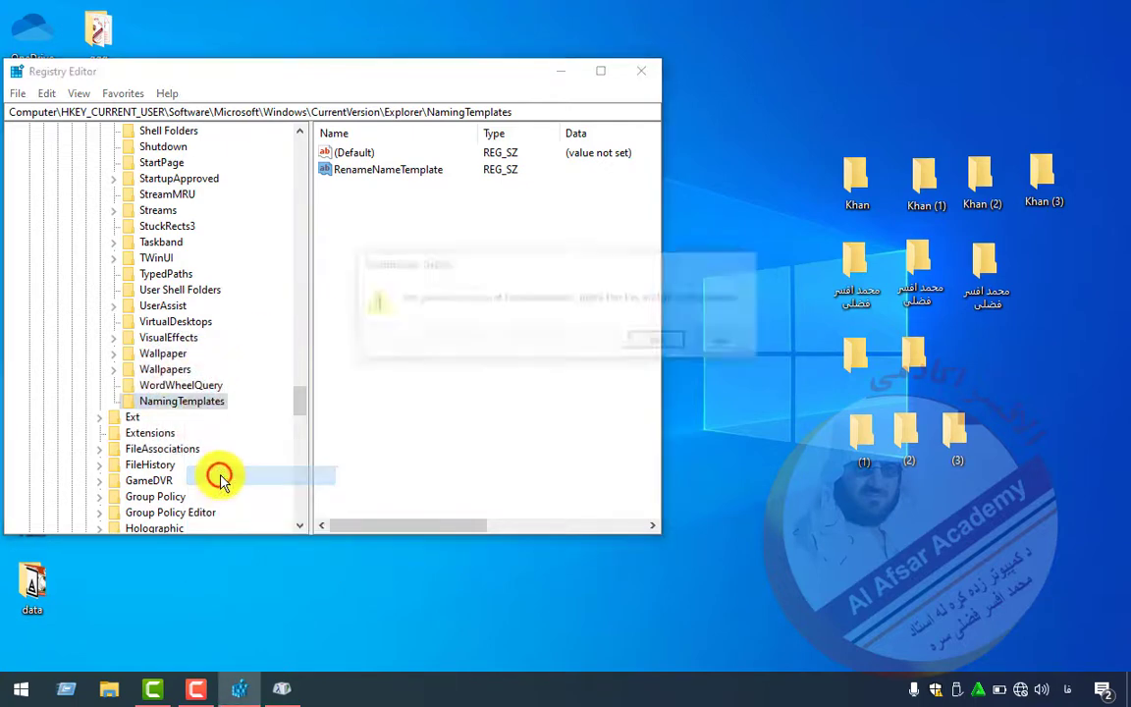
{"action": "left_click", "coordinate": [650, 345]}
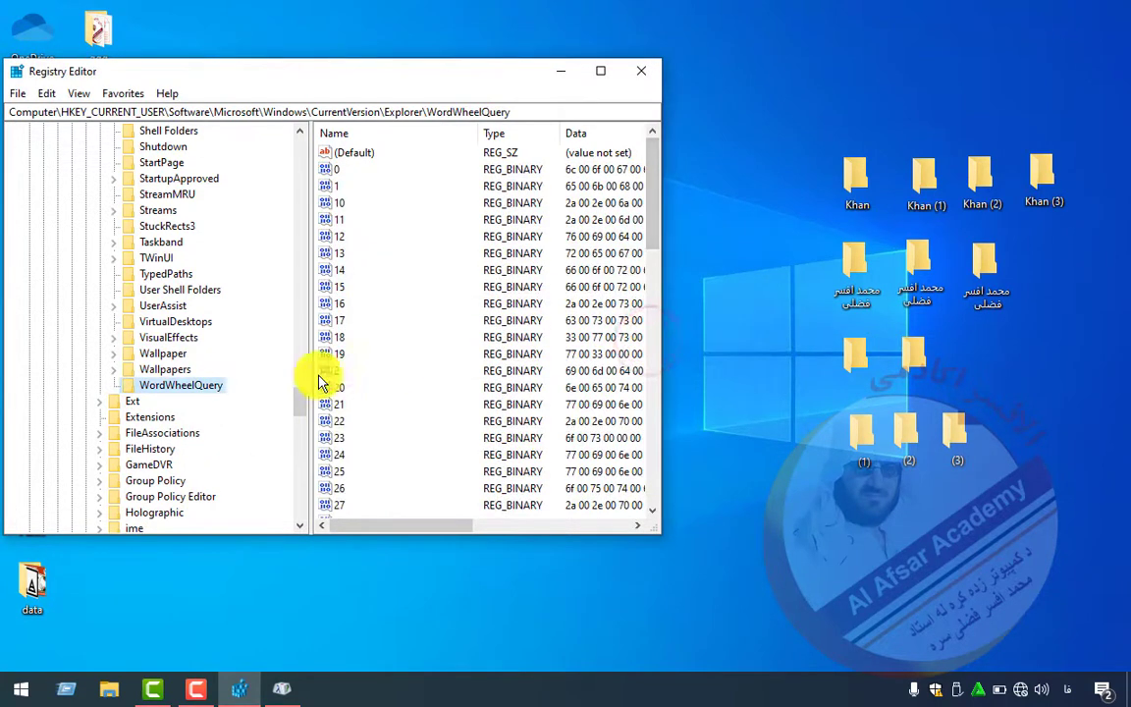
- Create a desktop folder, now named New folder, and place it below the (1) folder
{"action": "right_click", "coordinate": [731, 324]}
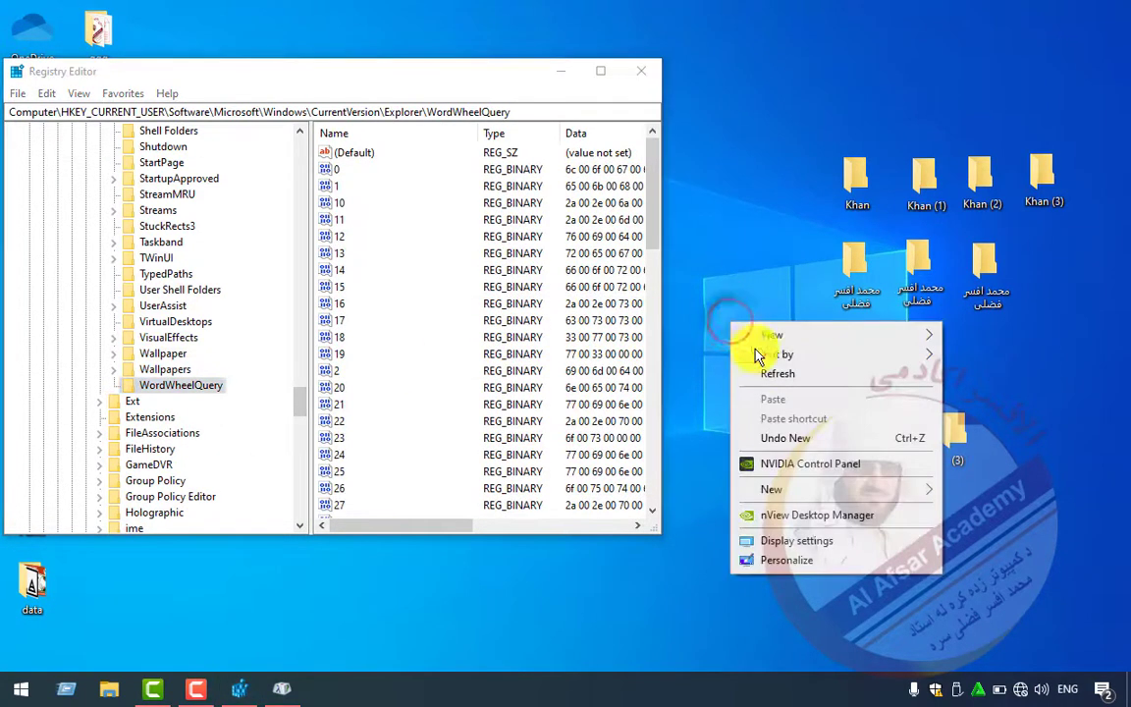
{"action": "mouse_move", "coordinate": [762, 503]}
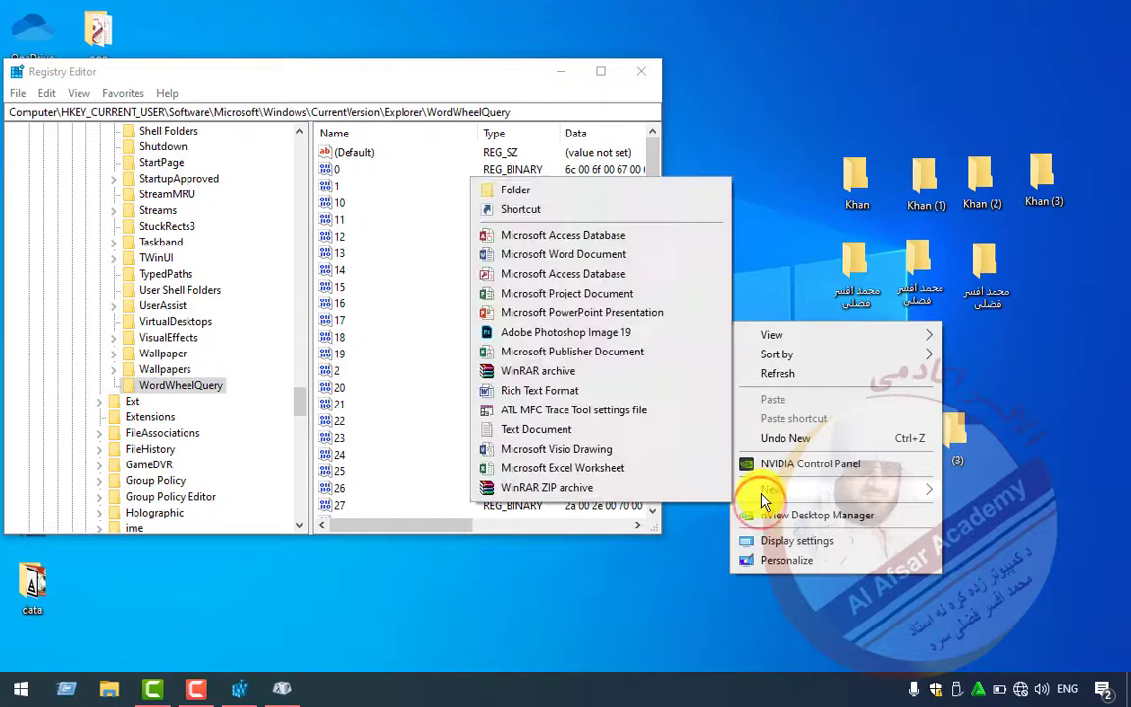
{"action": "left_click", "coordinate": [626, 193]}
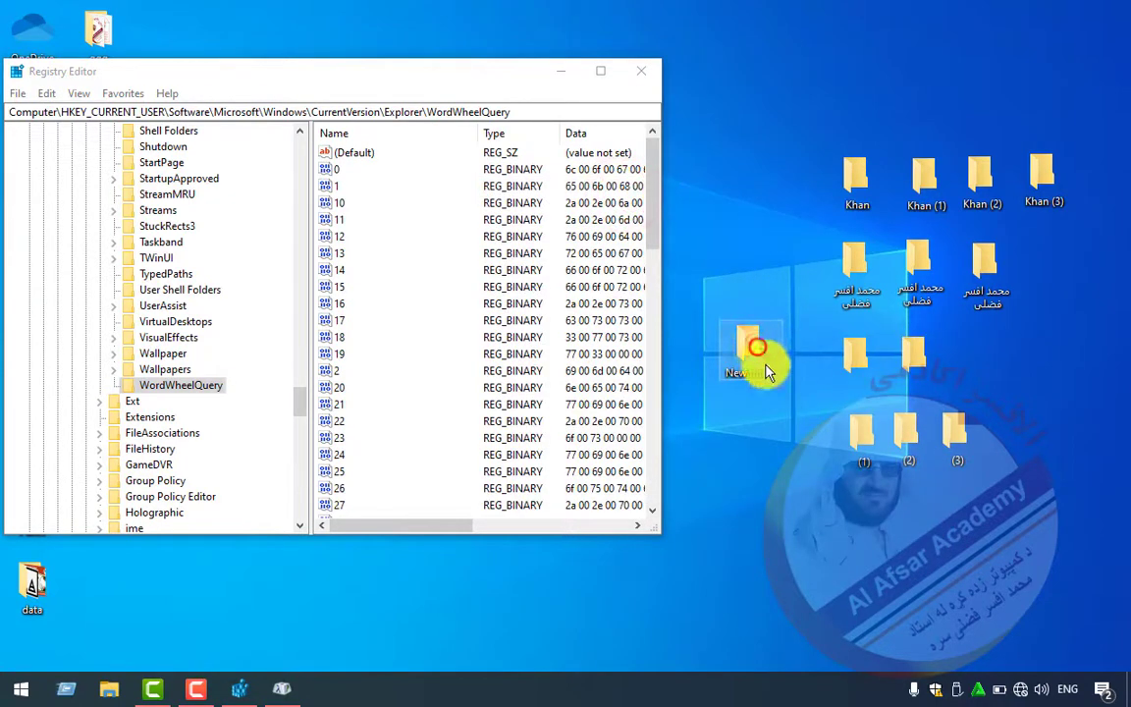
{"action": "left_click_drag", "start_coordinate": [765, 371], "coordinate": [769, 432]}
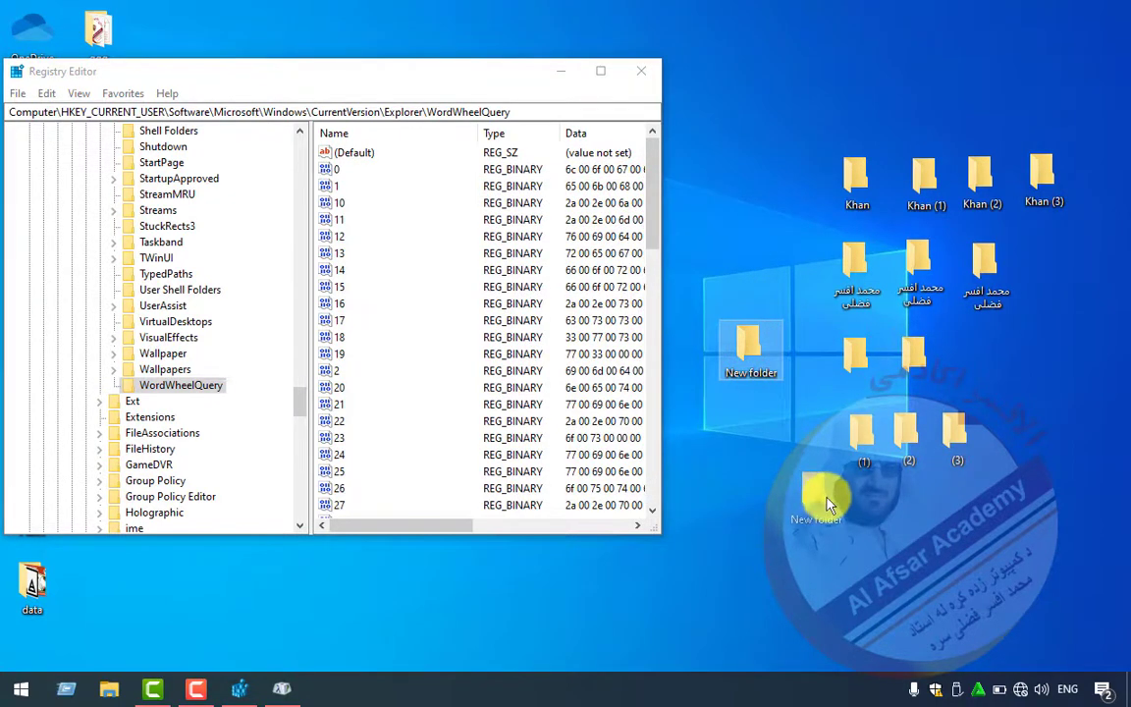
{"action": "left_click_drag", "start_coordinate": [841, 518], "coordinate": [842, 520]}
- Create New folder (2) and move it beside New folder
{"action": "right_click", "coordinate": [967, 543]}
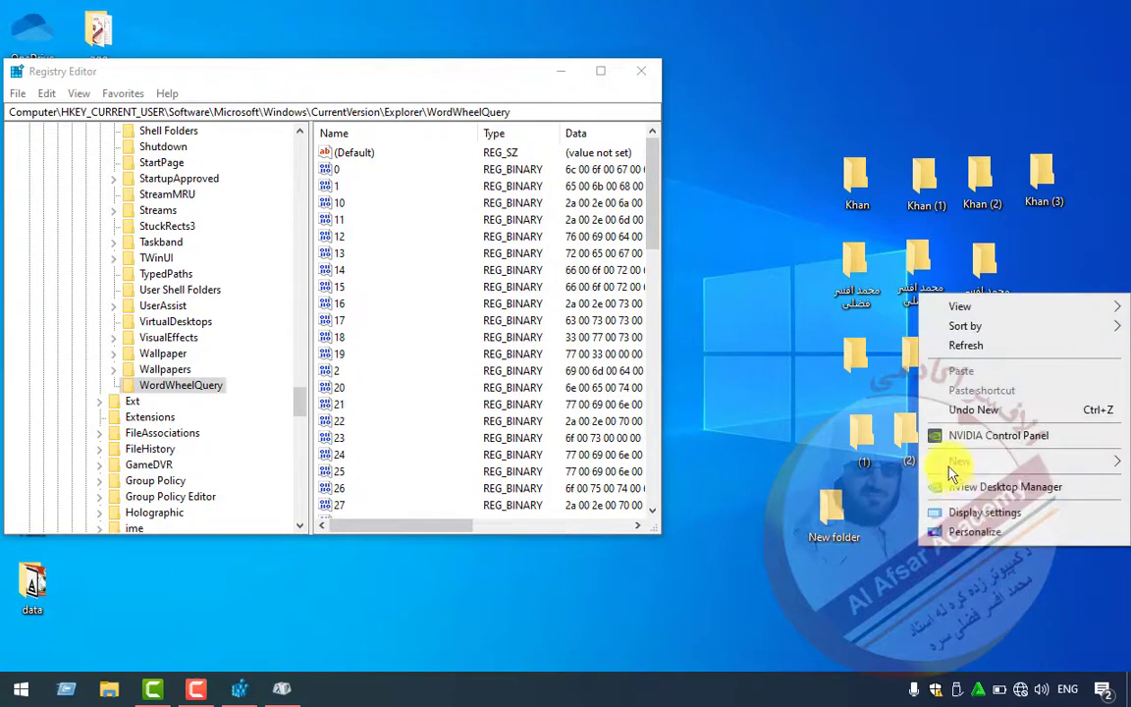
{"action": "mouse_move", "coordinate": [958, 460]}
{"action": "left_click", "coordinate": [689, 167]}
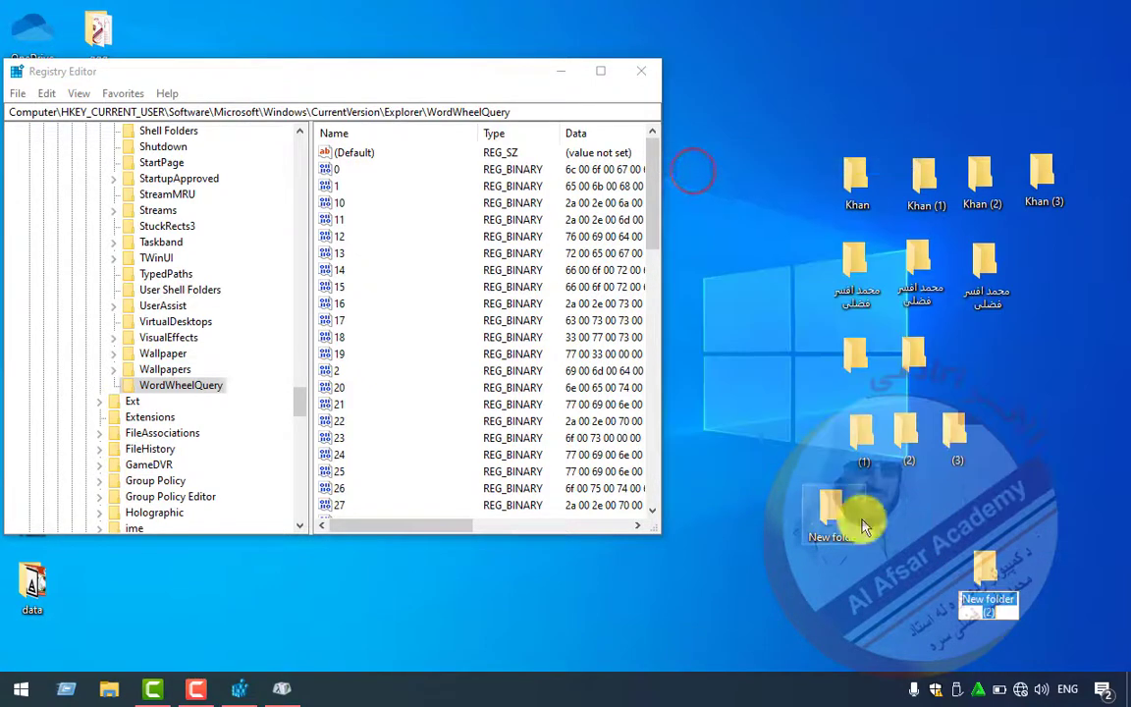
{"action": "left_click_drag", "start_coordinate": [992, 567], "coordinate": [918, 504]}
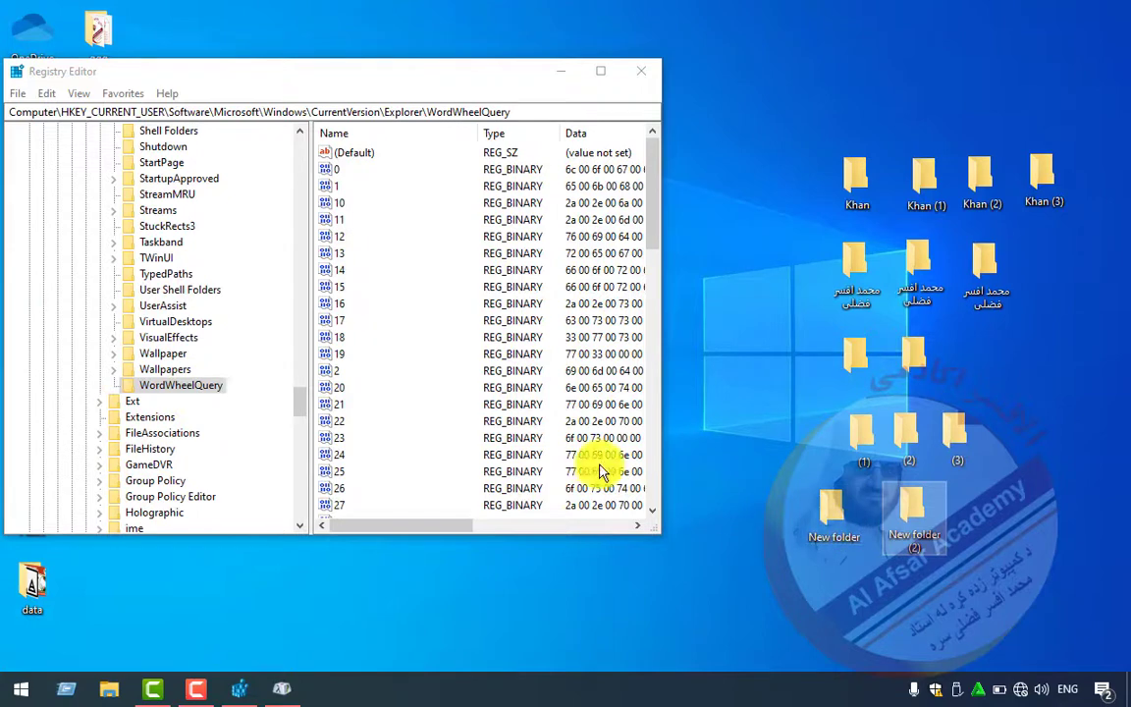
{"action": "left_click_drag", "start_coordinate": [298, 412], "coordinate": [297, 333]}
- Collapse Explorer, CurrentVersion, Windows, Microsoft, Software and HKEY_CURRENT_USER, selecting Computer
{"action": "left_click", "coordinate": [99, 433]}
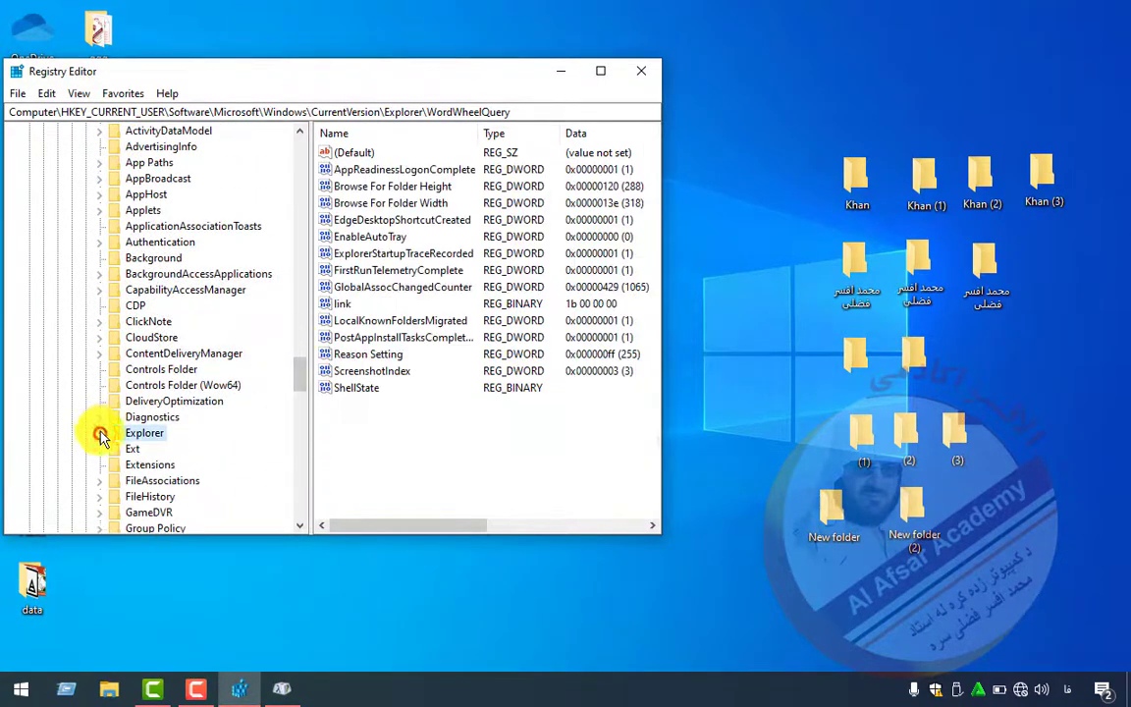
{"action": "scroll", "coordinate": [298, 368], "scroll_direction": "up", "scroll_amount": 7}
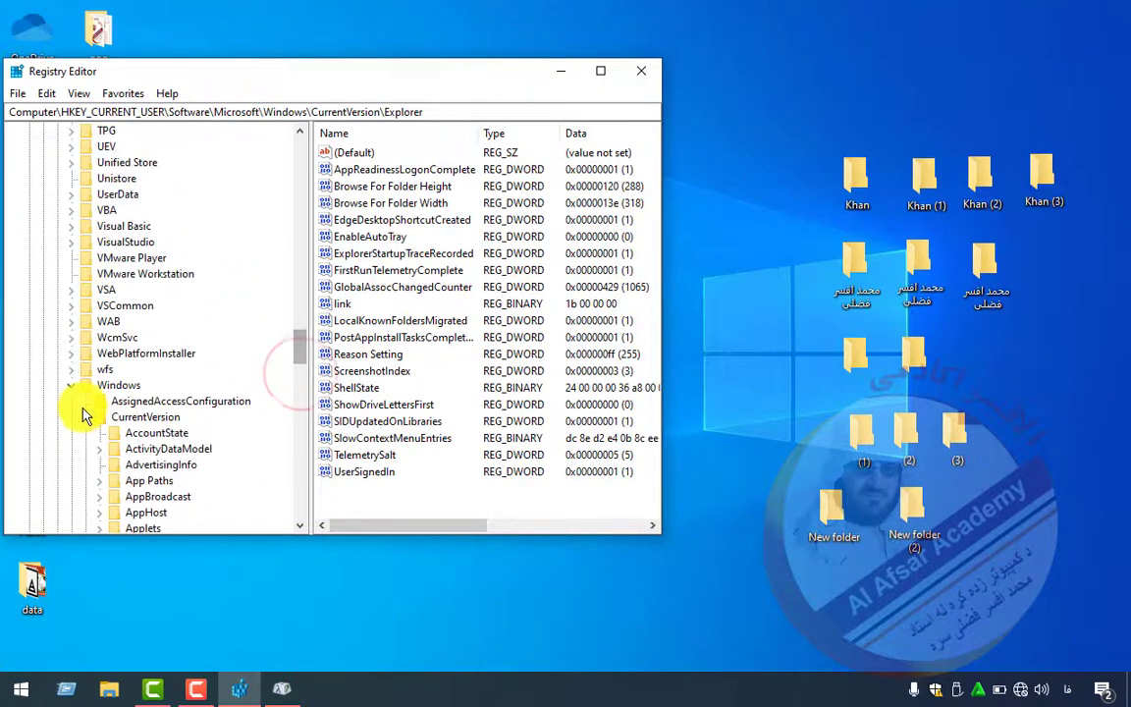
{"action": "left_click", "coordinate": [84, 416]}
{"action": "left_click", "coordinate": [71, 385]}
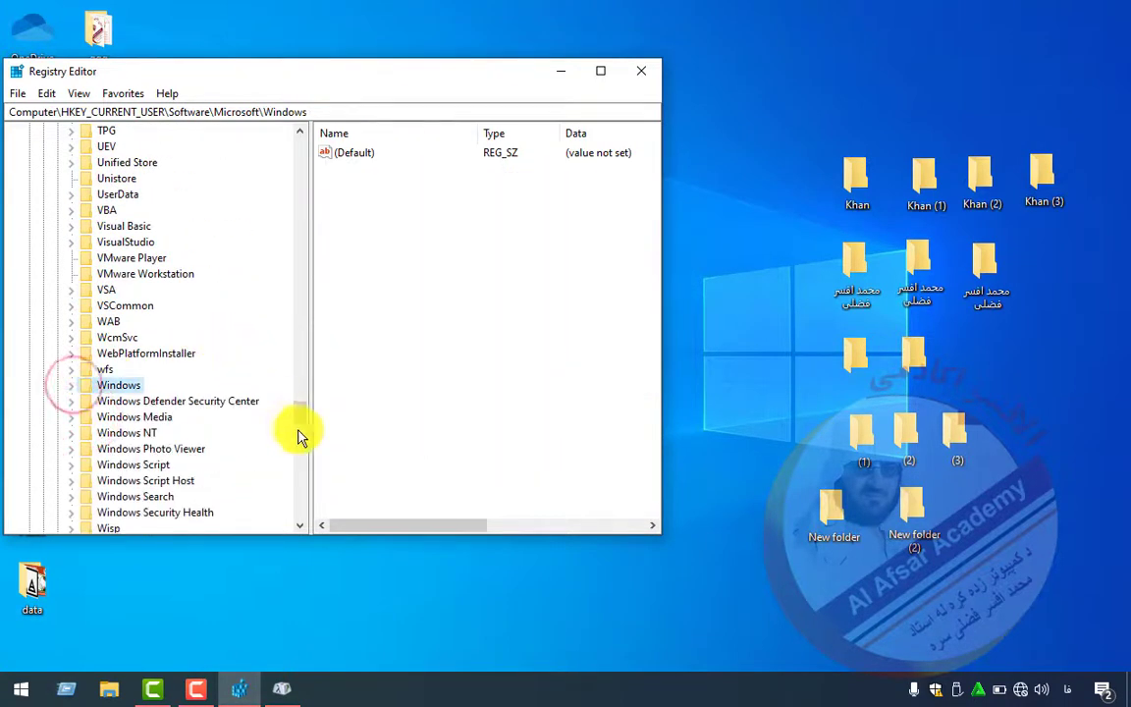
{"action": "left_click_drag", "start_coordinate": [297, 432], "coordinate": [274, 263]}
{"action": "left_click", "coordinate": [57, 258]}
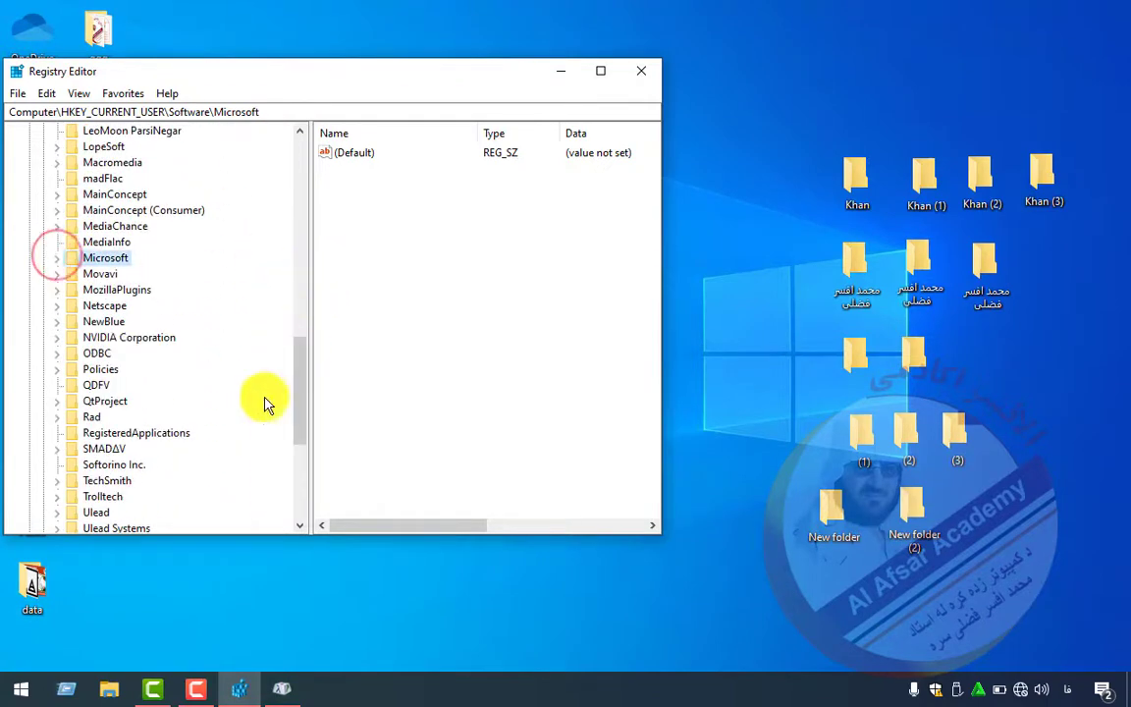
{"action": "left_click_drag", "start_coordinate": [300, 411], "coordinate": [323, 207]}
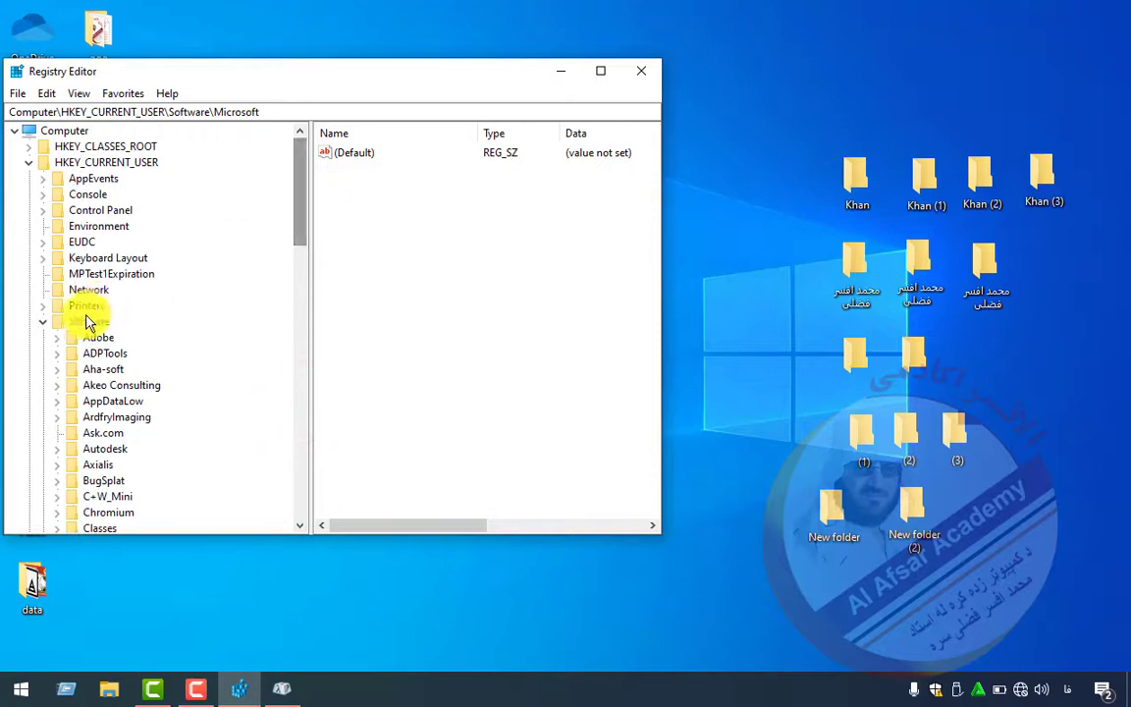
{"action": "left_click", "coordinate": [42, 321]}
{"action": "left_click", "coordinate": [28, 162]}
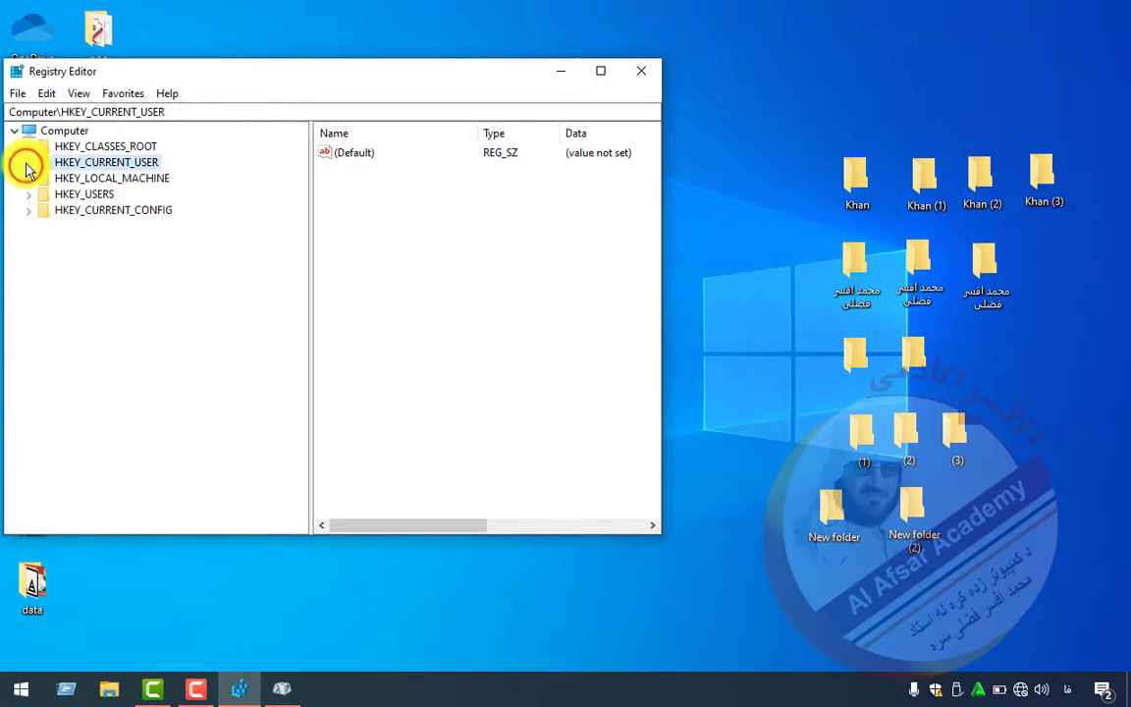
{"action": "left_click", "coordinate": [13, 132]}
{"action": "left_click", "coordinate": [14, 132]}
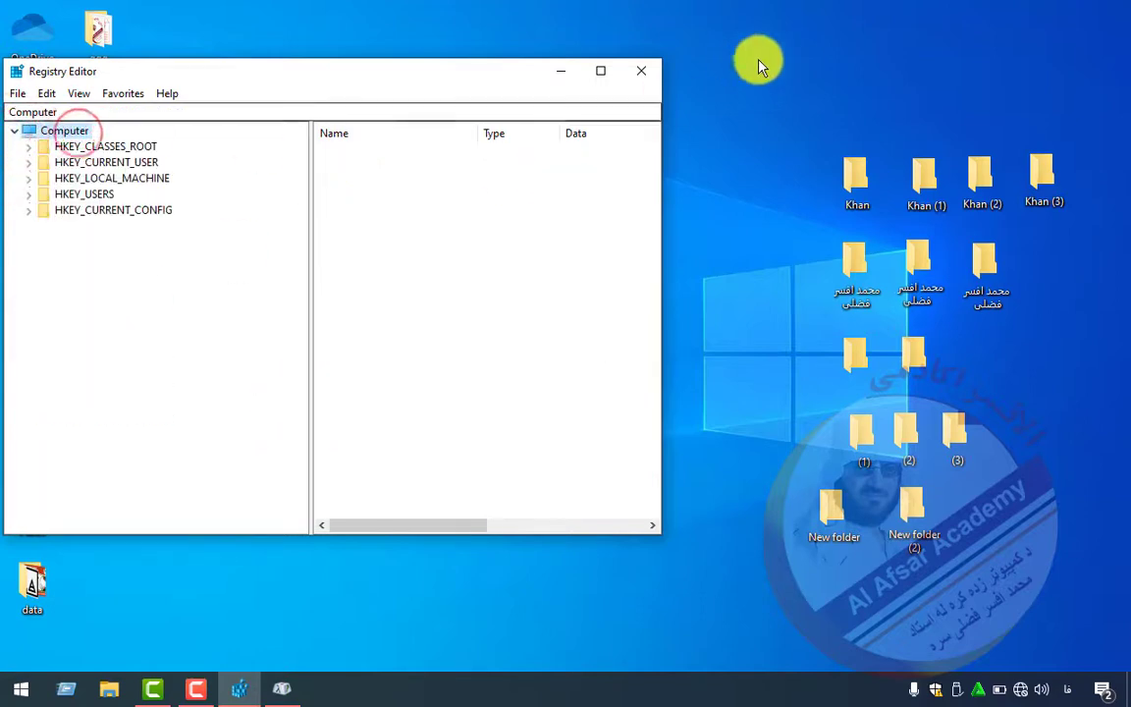
- Close Registry Editor and Character Map
{"action": "left_click", "coordinate": [644, 70]}
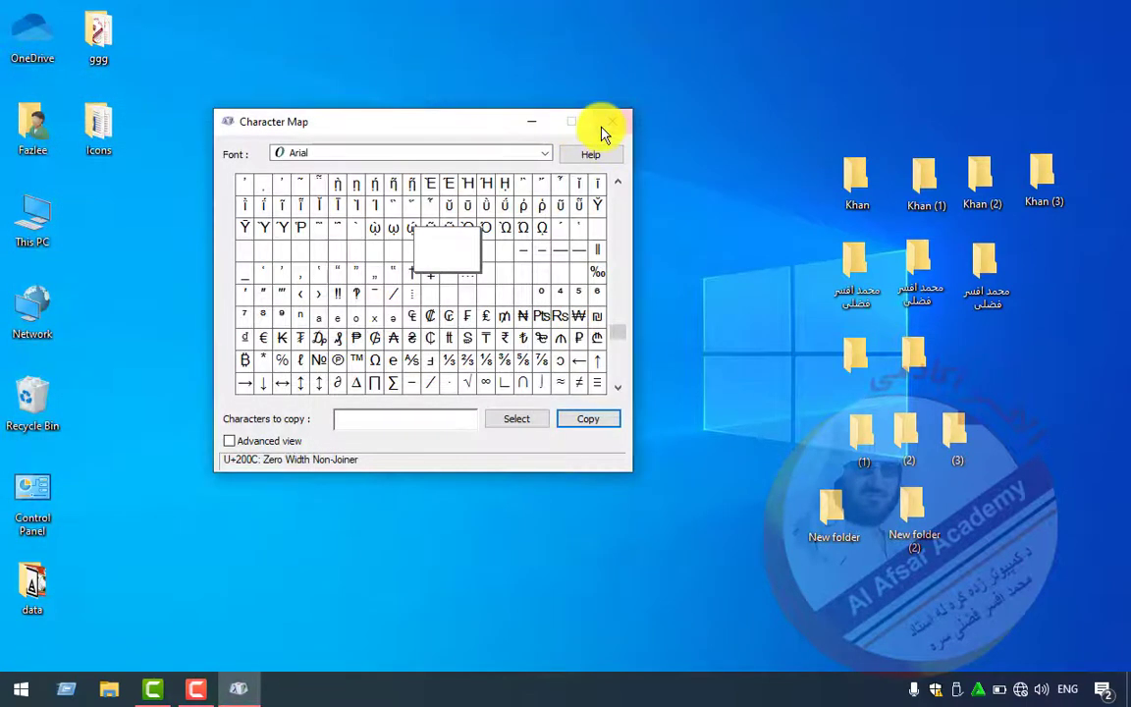
{"action": "left_click", "coordinate": [607, 126]}
{"action": "right_click", "coordinate": [490, 118]}
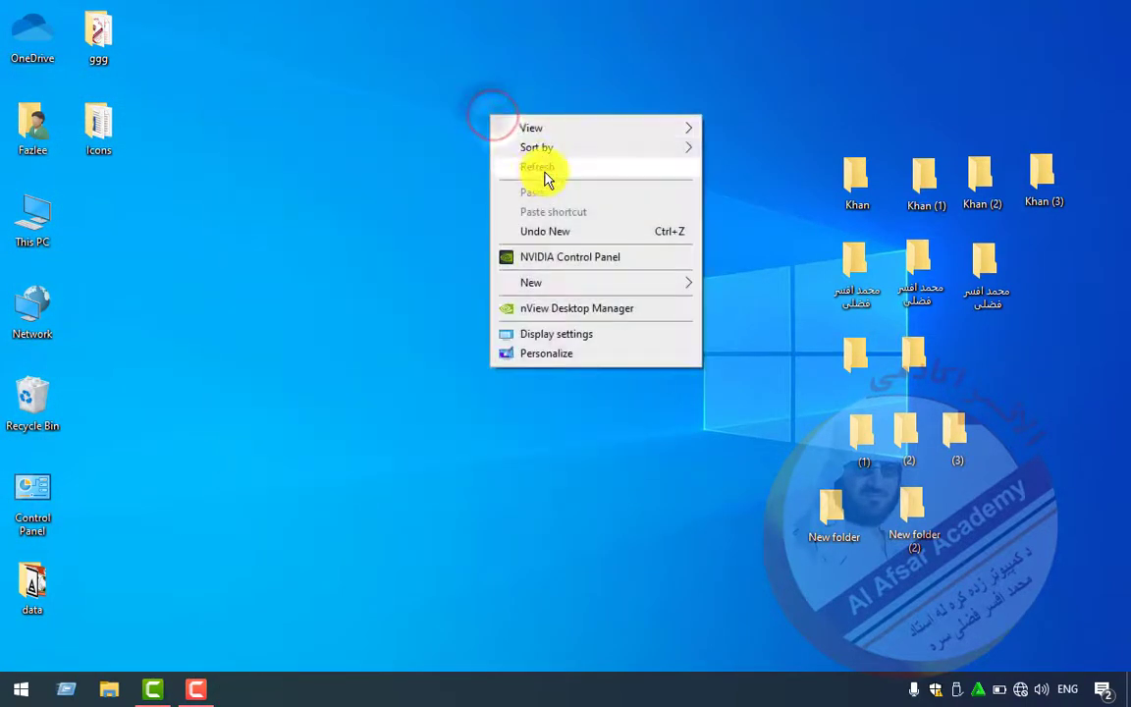
- Refresh the desktop and delete all 14 test folders to the Recycle Bin
{"action": "left_click", "coordinate": [545, 169]}
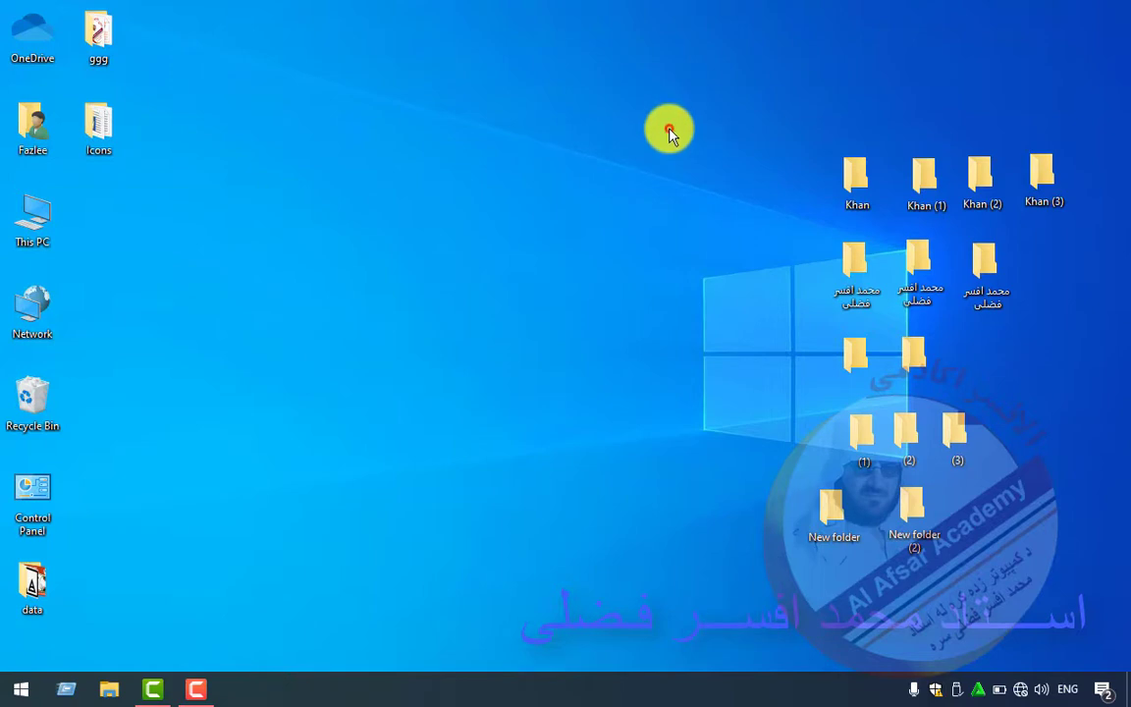
{"action": "left_click_drag", "start_coordinate": [669, 132], "coordinate": [1065, 538]}
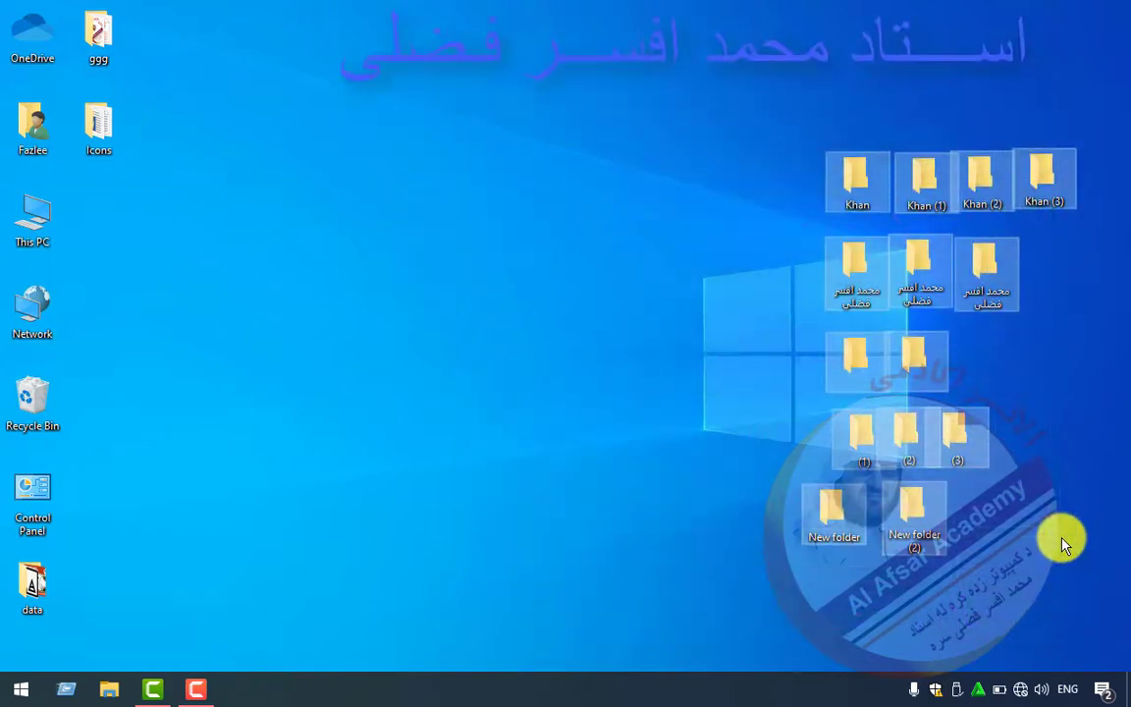
{"action": "key", "text": "Delete"}
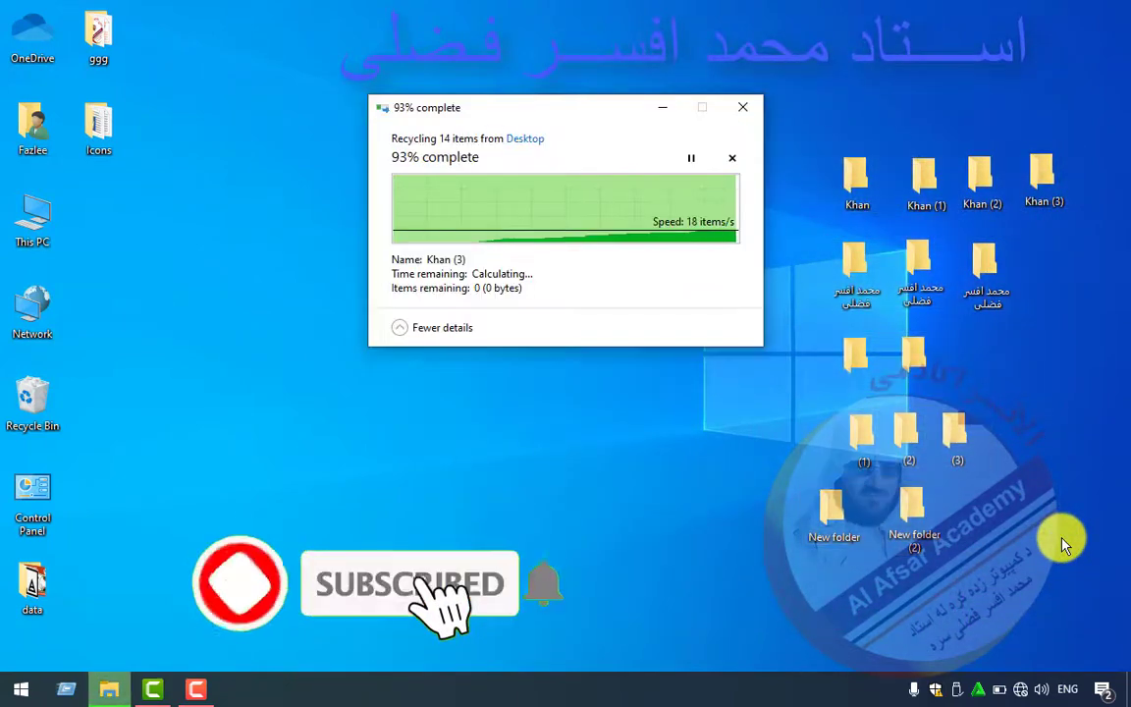